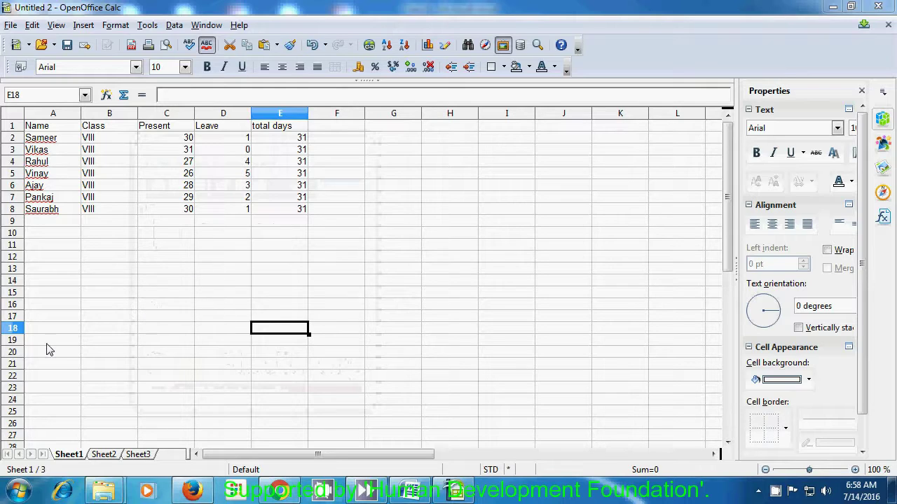
- Define a database range called "name" for the Name column, cells A1:A8
{"action": "left_click", "coordinate": [46, 128]}
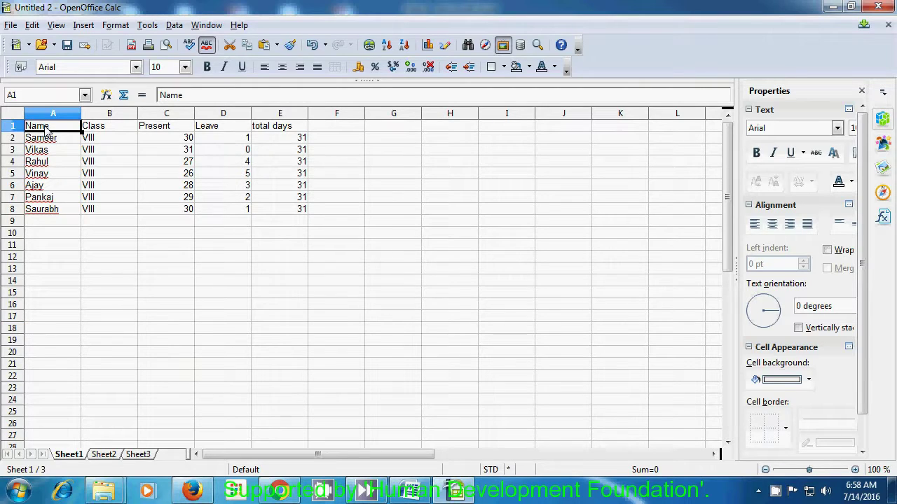
{"action": "left_click_drag", "start_coordinate": [46, 132], "coordinate": [54, 215]}
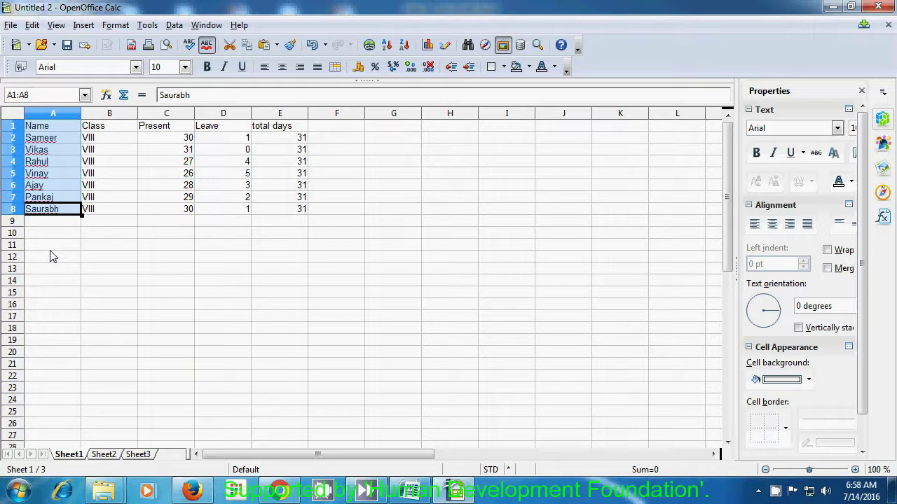
{"action": "left_click", "coordinate": [174, 24]}
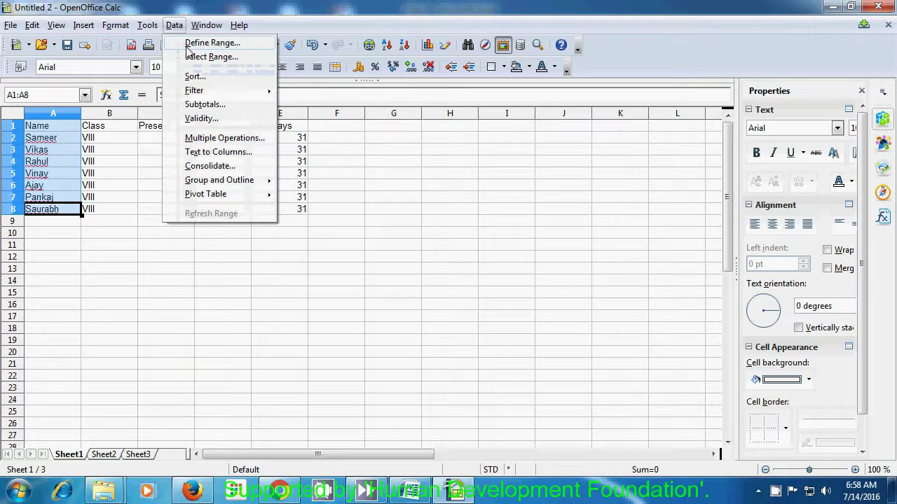
{"action": "left_click", "coordinate": [188, 45]}
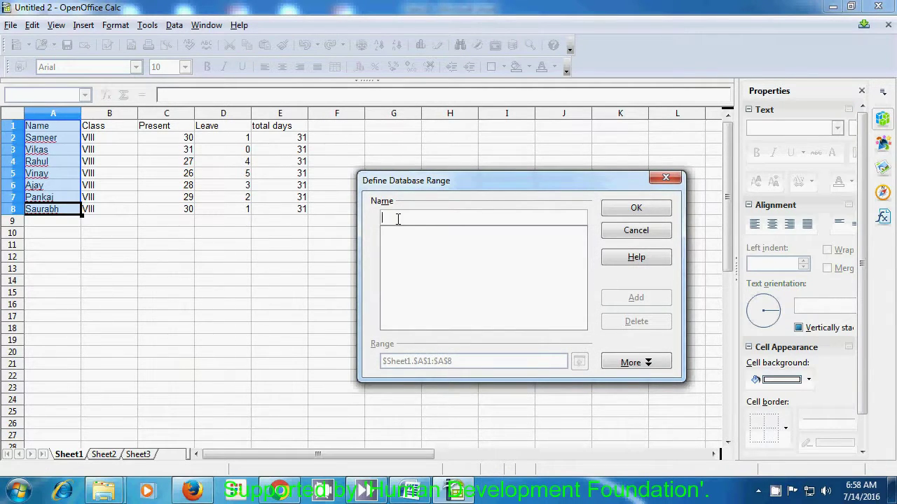
{"action": "type", "text": "name"}
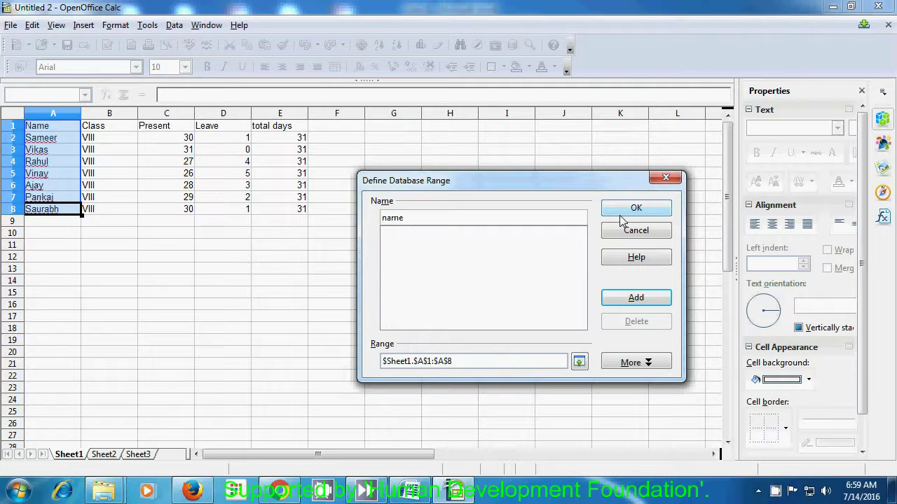
{"action": "left_click", "coordinate": [629, 301]}
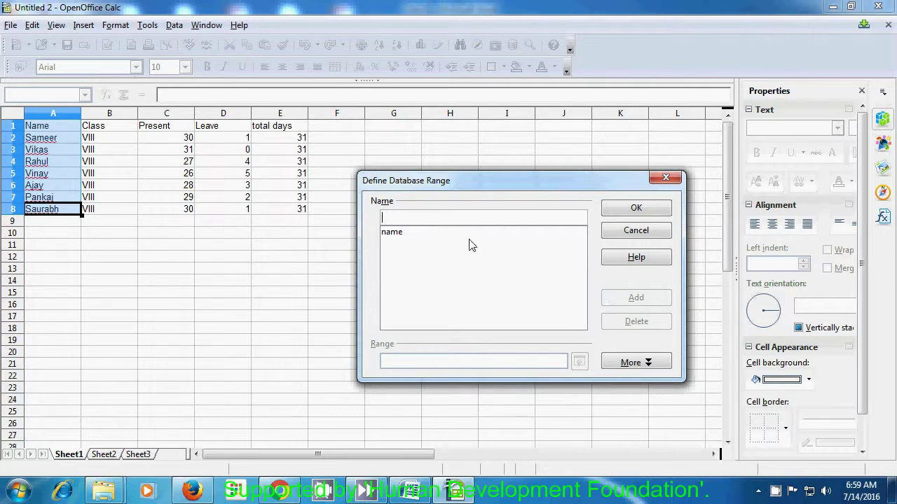
{"action": "left_click", "coordinate": [629, 211]}
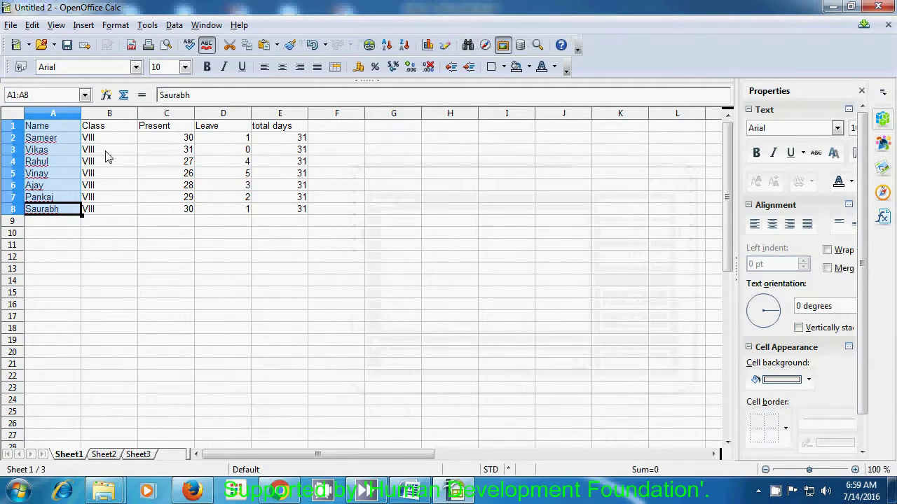
- Define a database range called "Class" covering the Class column, cells B1:B8
{"action": "left_click_drag", "start_coordinate": [107, 128], "coordinate": [108, 213]}
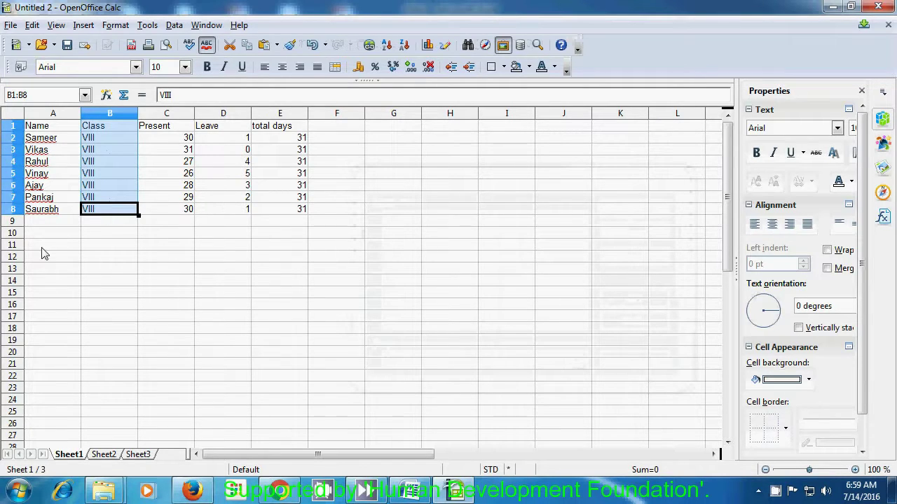
{"action": "left_click", "coordinate": [172, 26]}
{"action": "left_click", "coordinate": [181, 38]}
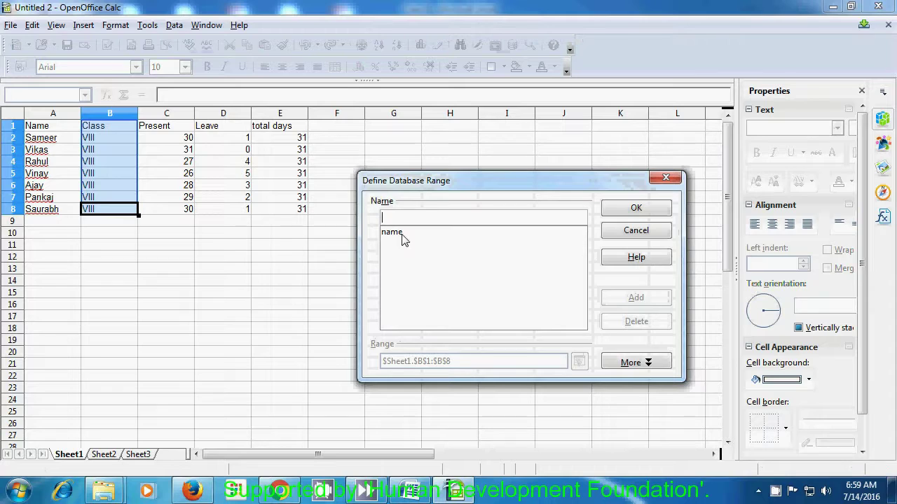
{"action": "type", "text": "Class"}
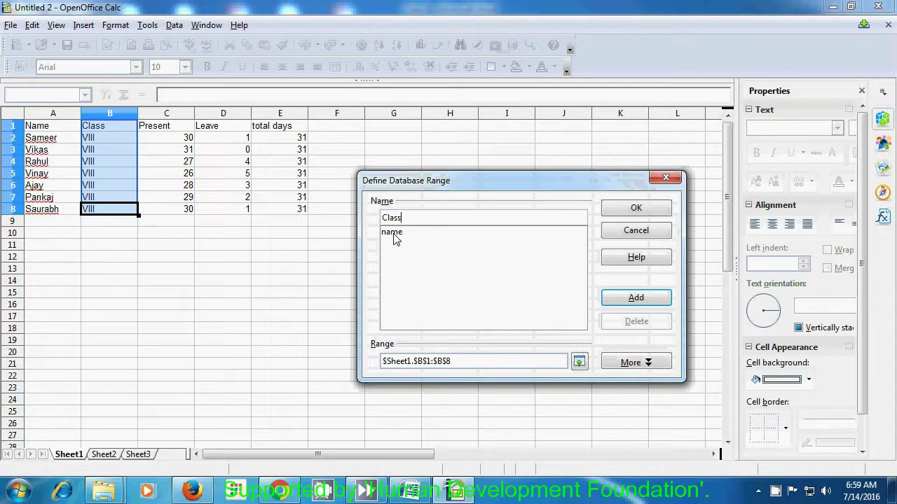
{"action": "left_click", "coordinate": [645, 300]}
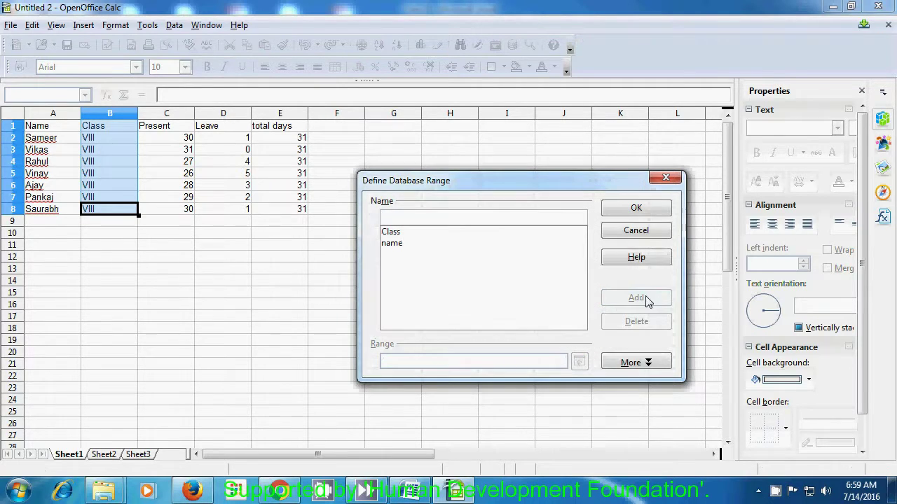
{"action": "left_click", "coordinate": [636, 210]}
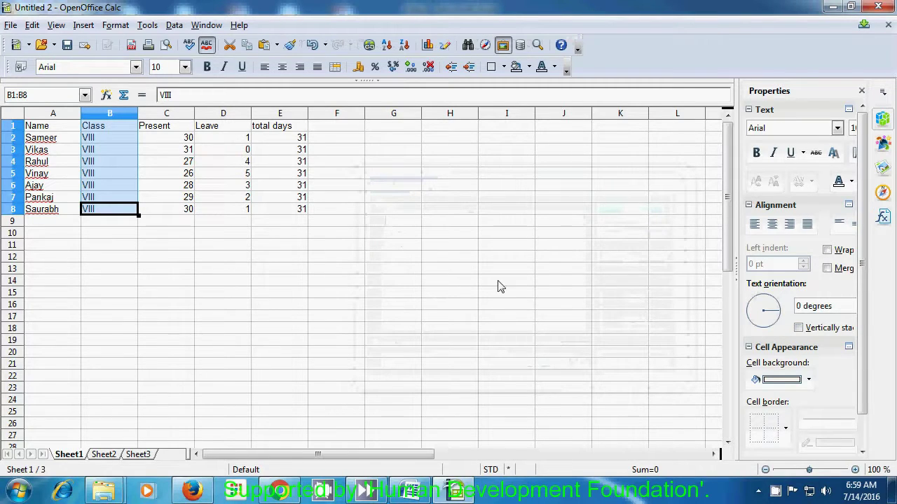
- Add a database range called "Present" for the Present column, cells C1:C8
{"action": "left_click_drag", "start_coordinate": [168, 127], "coordinate": [173, 213]}
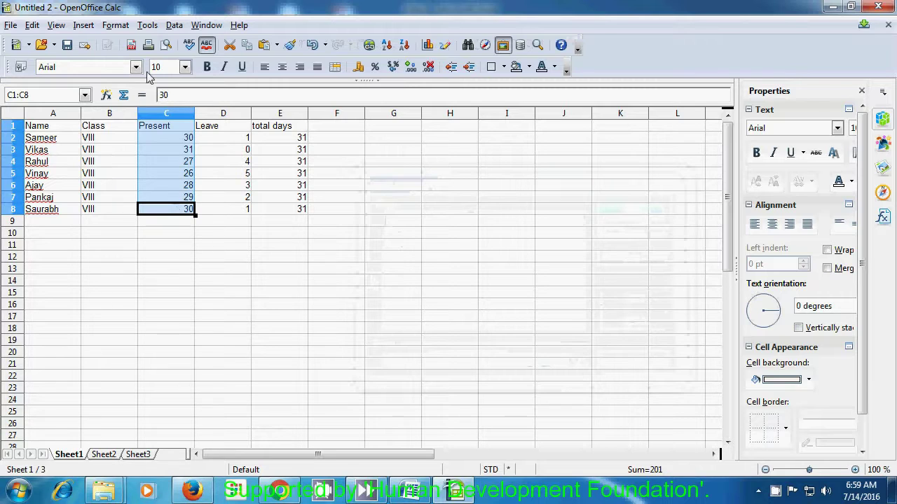
{"action": "left_click", "coordinate": [175, 26]}
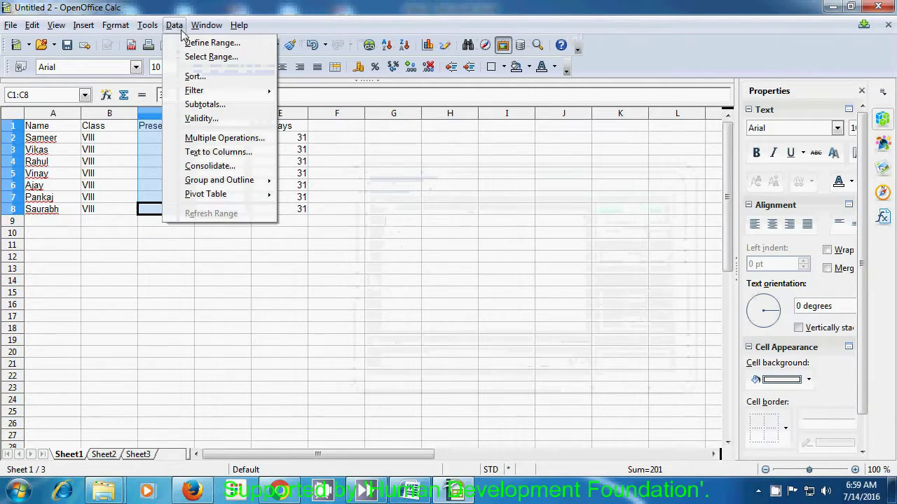
{"action": "left_click", "coordinate": [193, 44]}
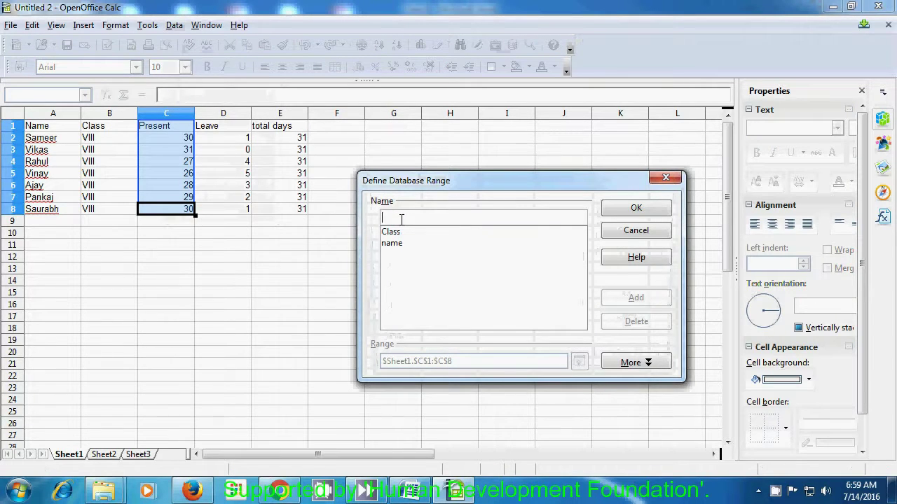
{"action": "type", "text": "Present"}
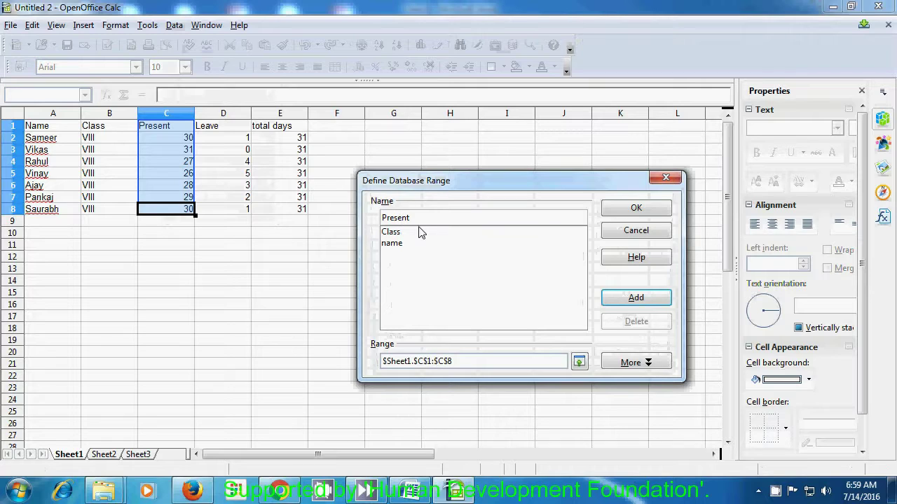
{"action": "left_click", "coordinate": [634, 300]}
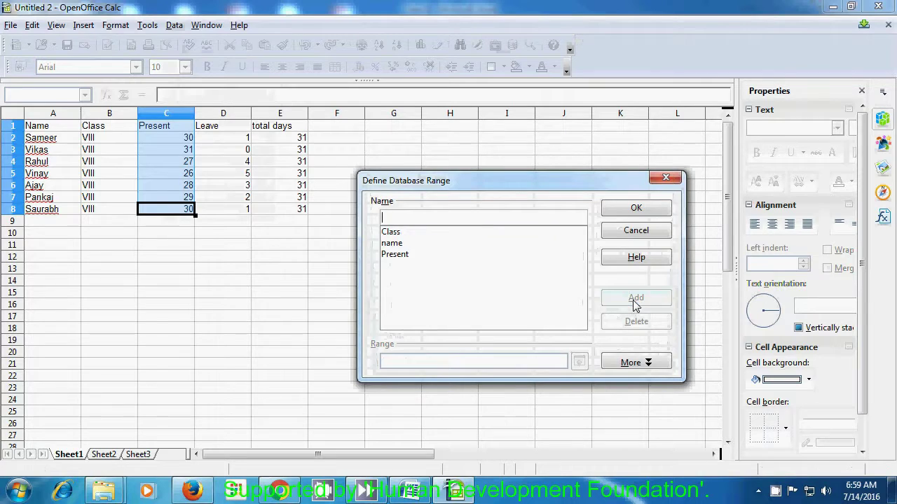
{"action": "left_click", "coordinate": [636, 208]}
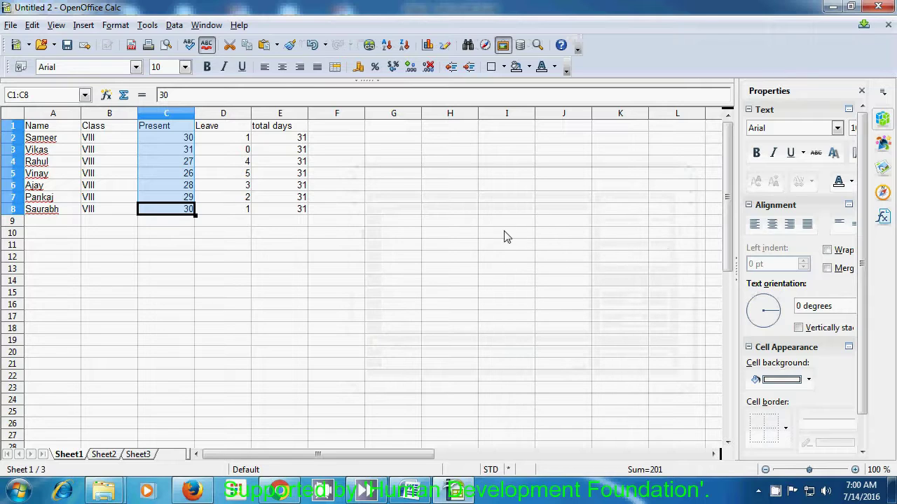
- Define a database range called "Leave" over the Leave column, cells D1:D8
{"action": "left_click_drag", "start_coordinate": [231, 129], "coordinate": [224, 212]}
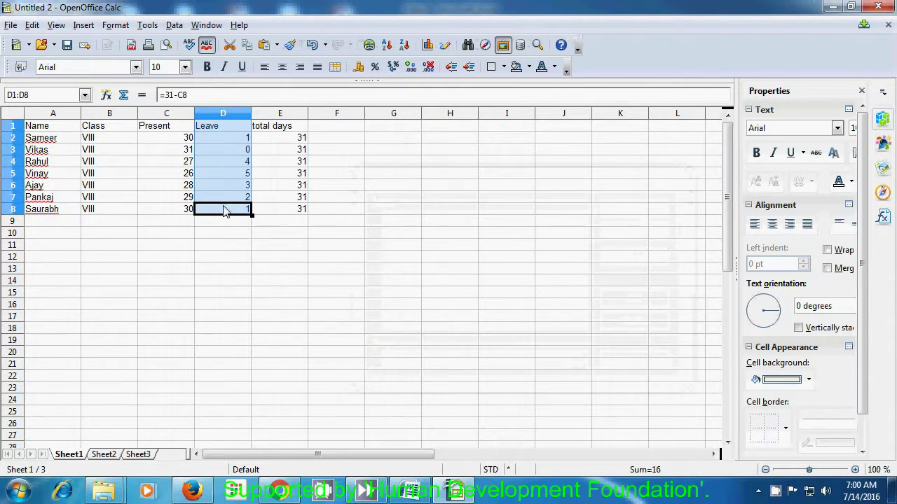
{"action": "left_click", "coordinate": [175, 25]}
{"action": "mouse_move", "coordinate": [203, 25]}
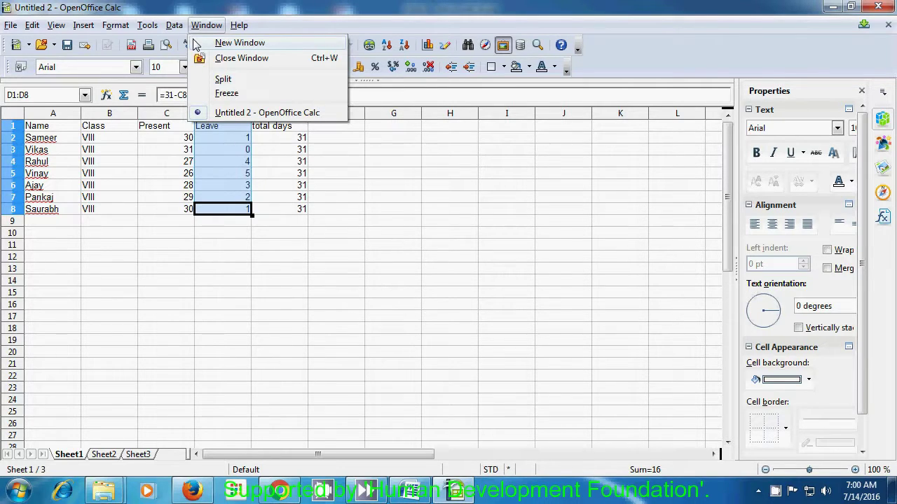
{"action": "left_click", "coordinate": [197, 42]}
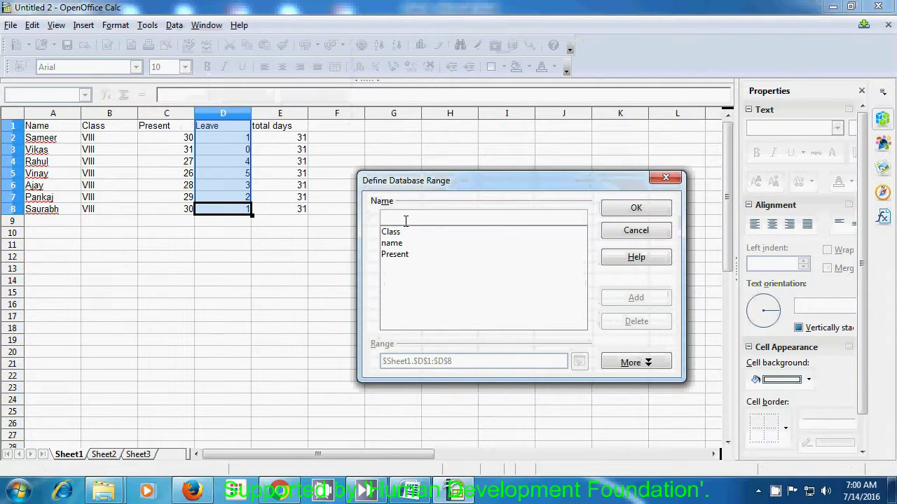
{"action": "type", "text": "Leave"}
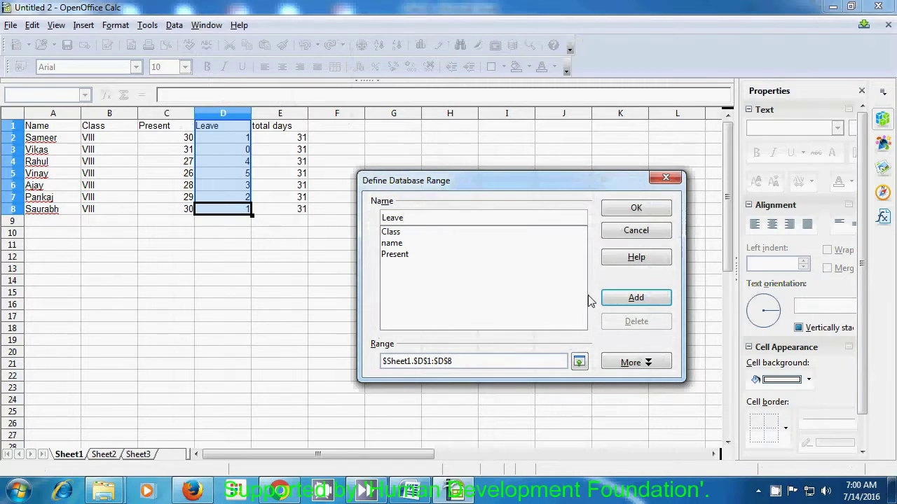
{"action": "left_click", "coordinate": [621, 303]}
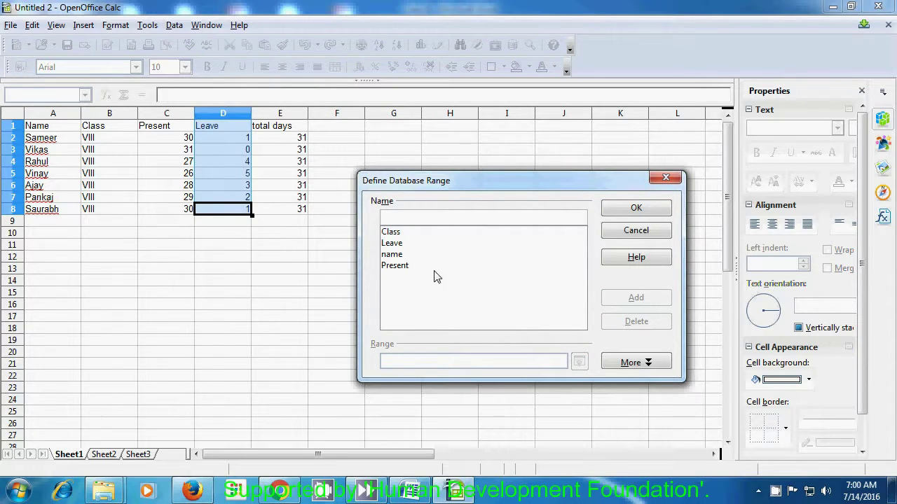
{"action": "left_click", "coordinate": [625, 210]}
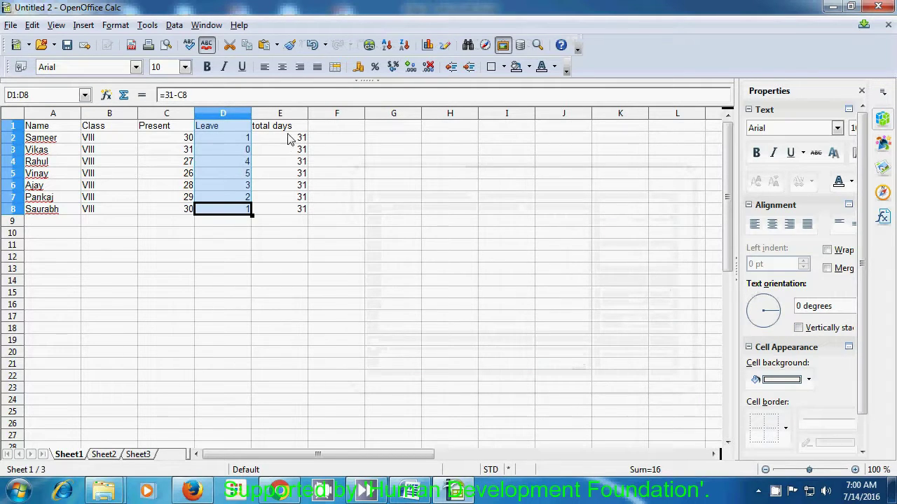
- Define a database range called "total" for the total days column, cells E1:E8
{"action": "left_click_drag", "start_coordinate": [284, 127], "coordinate": [284, 214]}
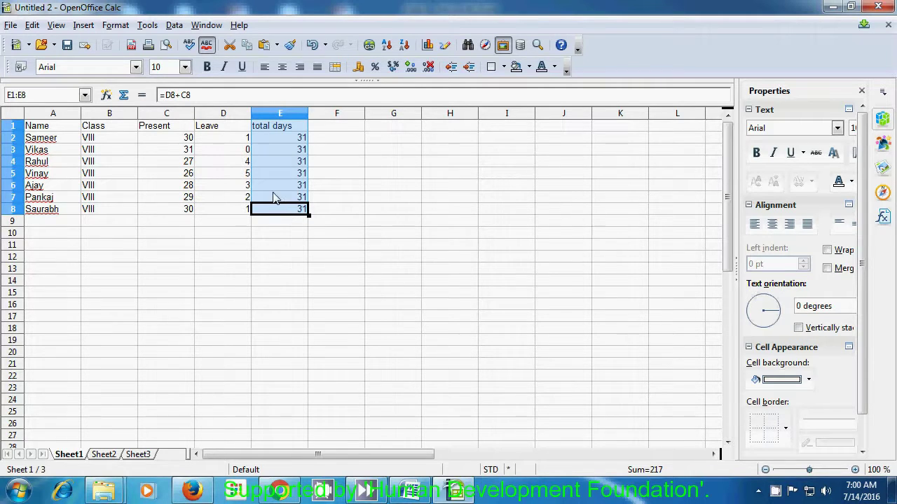
{"action": "left_click", "coordinate": [175, 27]}
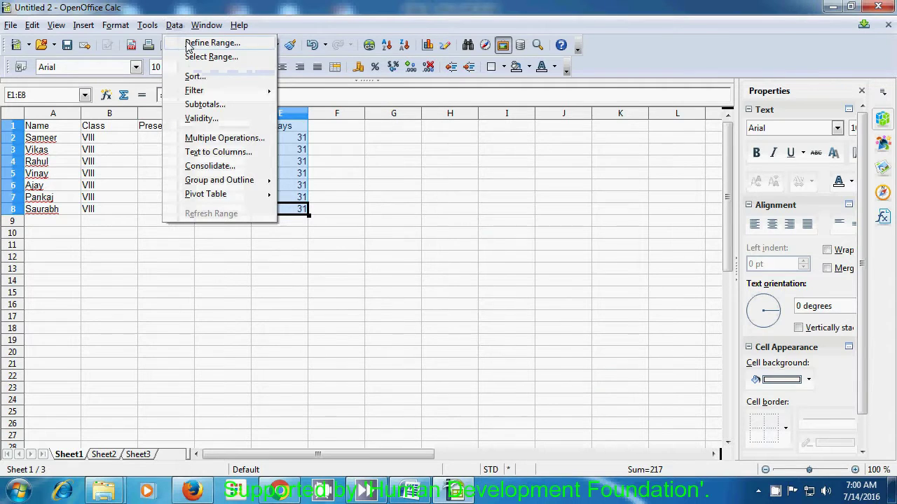
{"action": "left_click", "coordinate": [188, 44]}
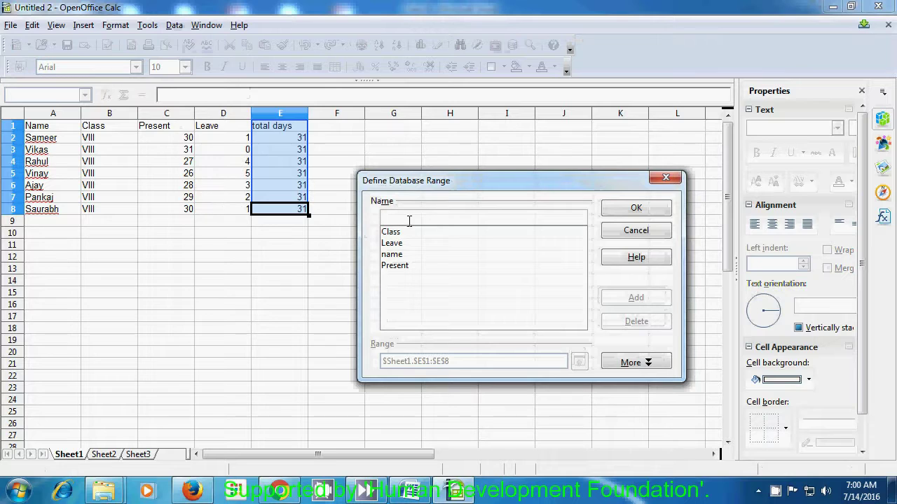
{"action": "type", "text": "t"}
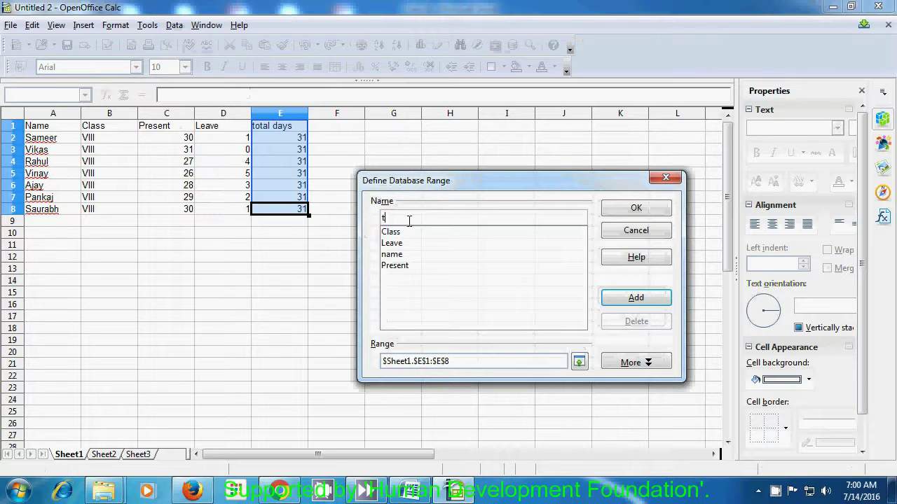
{"action": "type", "text": "atal"}
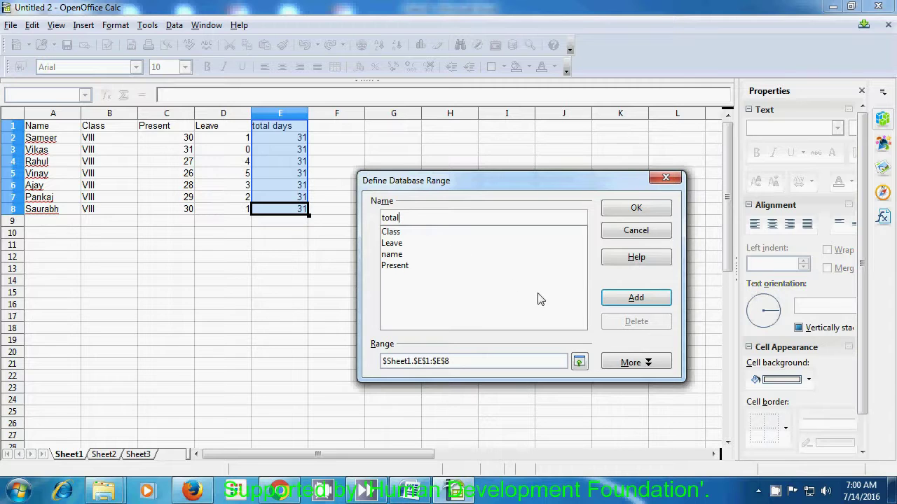
{"action": "left_click", "coordinate": [616, 303]}
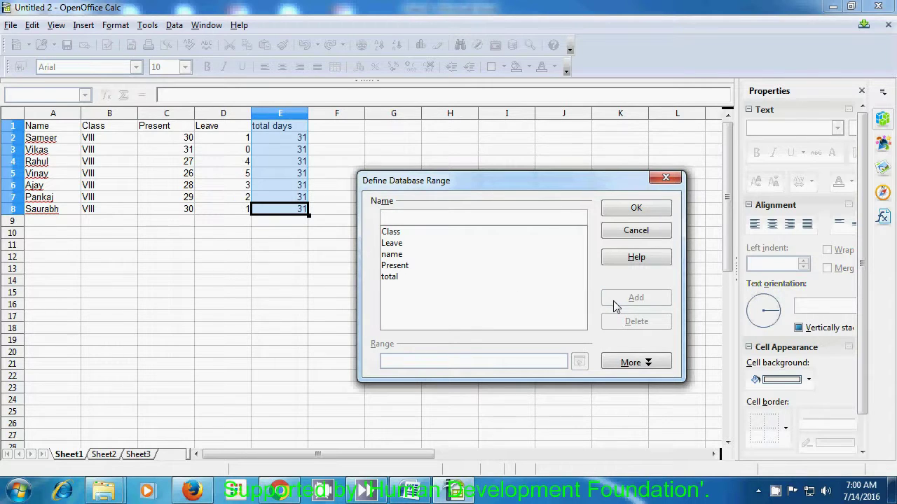
{"action": "left_click", "coordinate": [647, 209]}
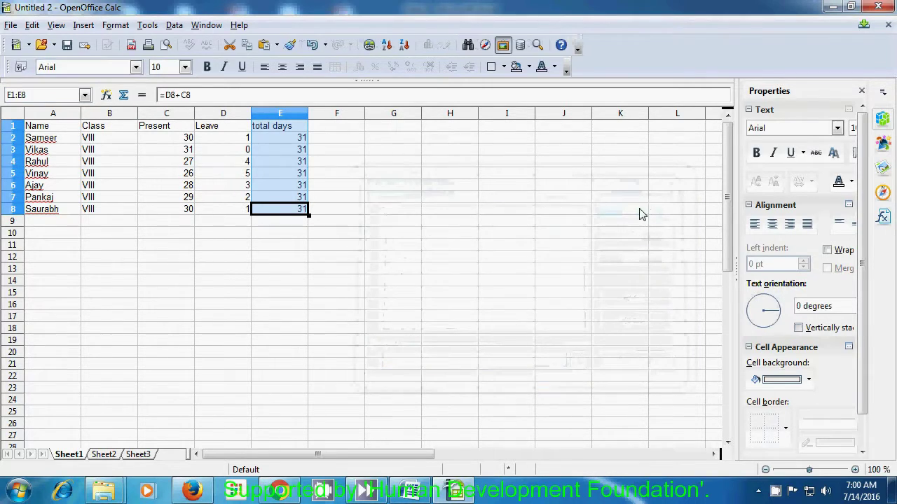
{"action": "left_click", "coordinate": [402, 222]}
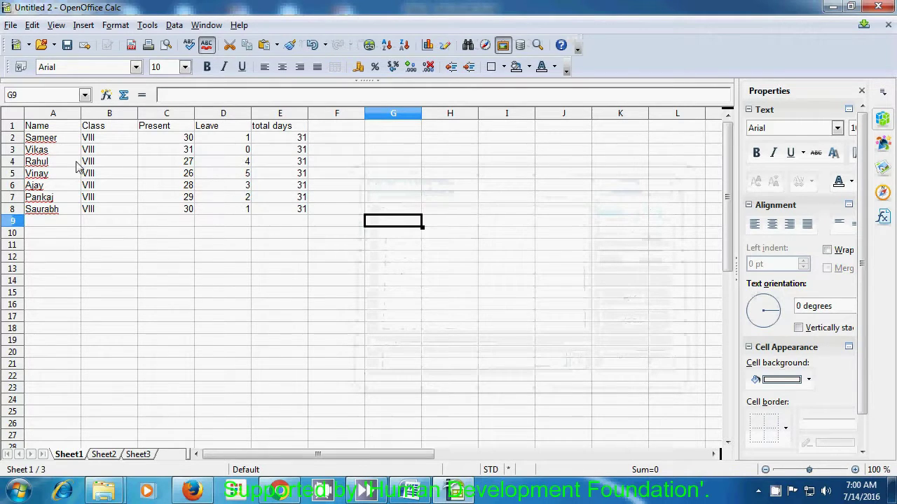
- Define a database range called "all" covering the whole attendance table, cells A1:E8
{"action": "left_click_drag", "start_coordinate": [43, 126], "coordinate": [287, 213]}
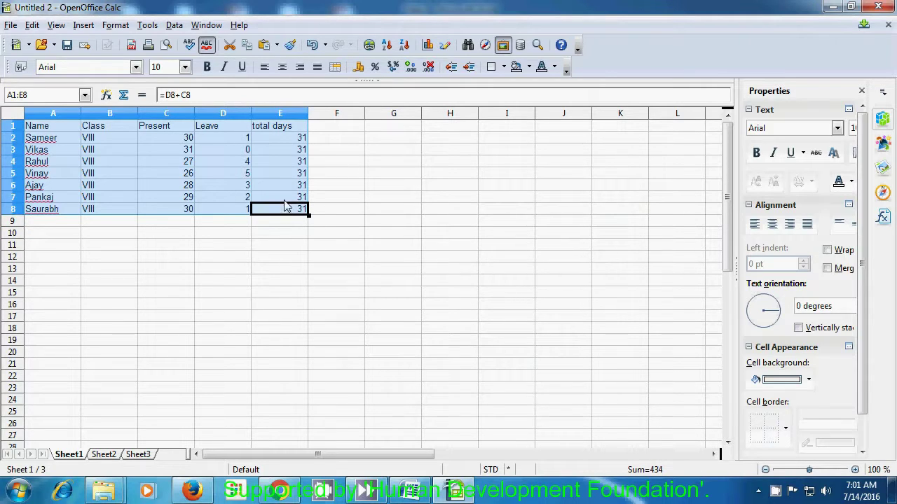
{"action": "left_click", "coordinate": [174, 25]}
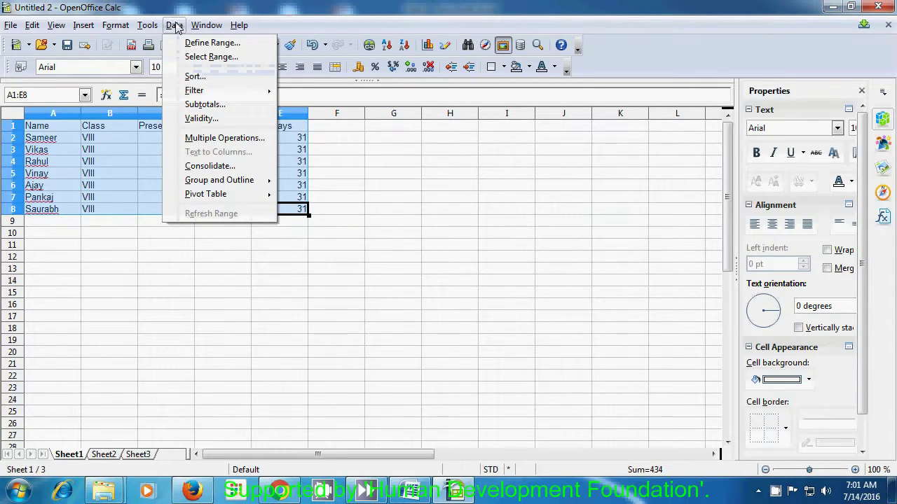
{"action": "left_click", "coordinate": [198, 43]}
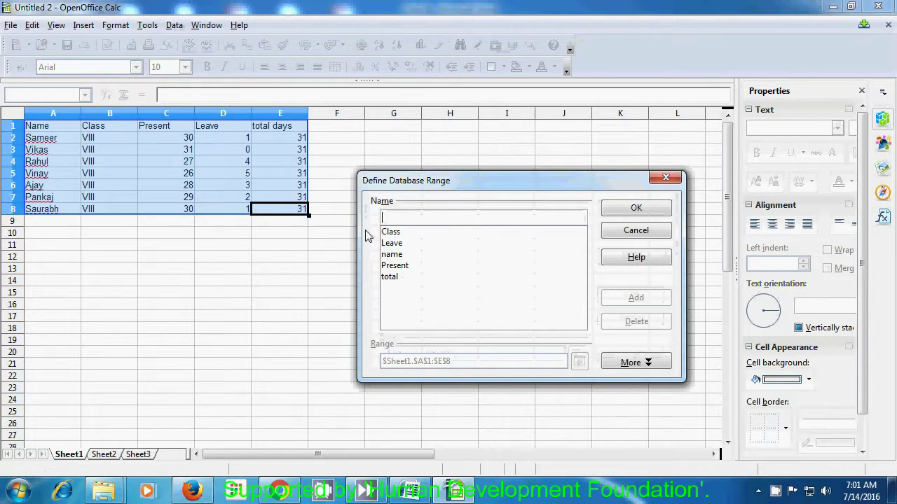
{"action": "type", "text": "a"}
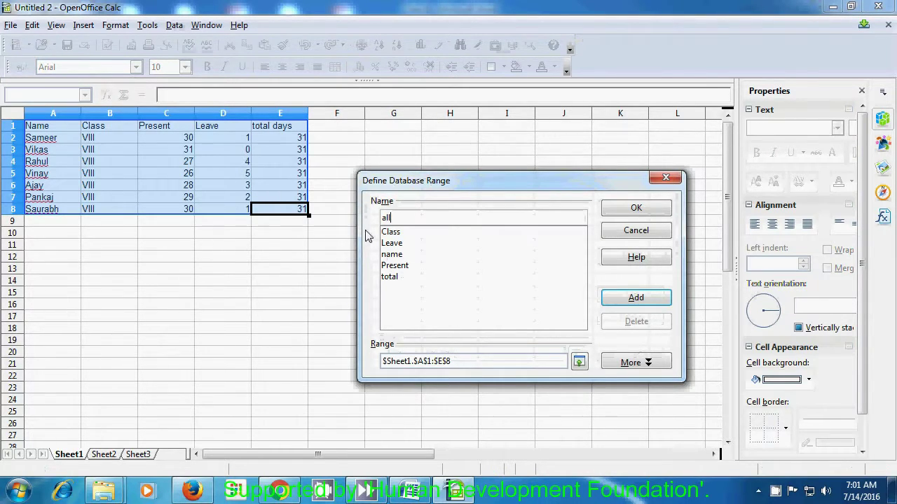
{"action": "type", "text": "ll"}
{"action": "left_click", "coordinate": [614, 303]}
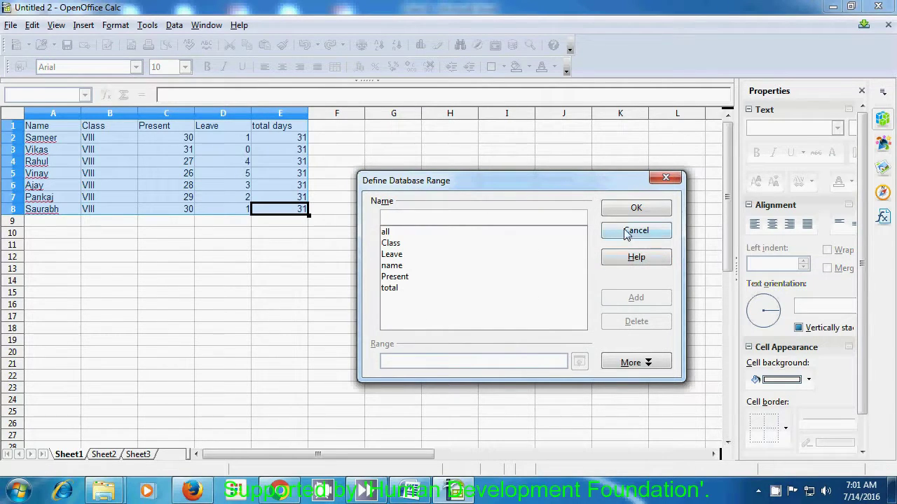
{"action": "left_click", "coordinate": [635, 209]}
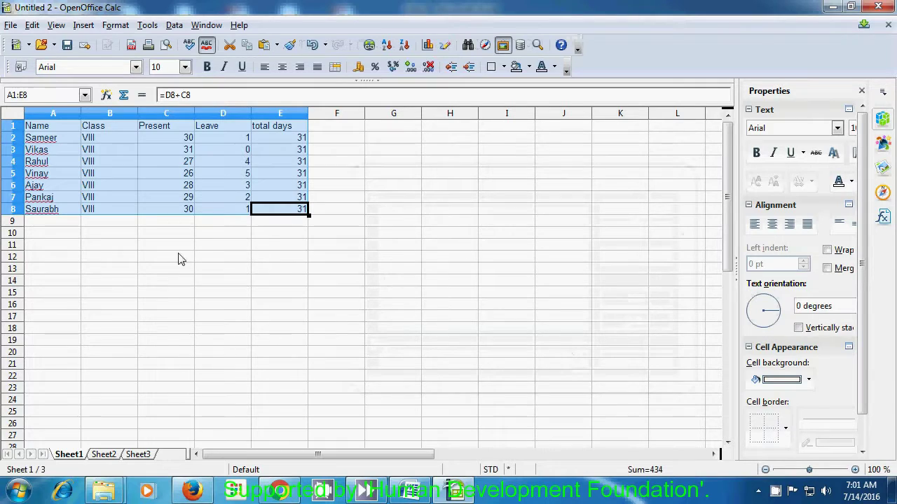
{"action": "left_click", "coordinate": [156, 262]}
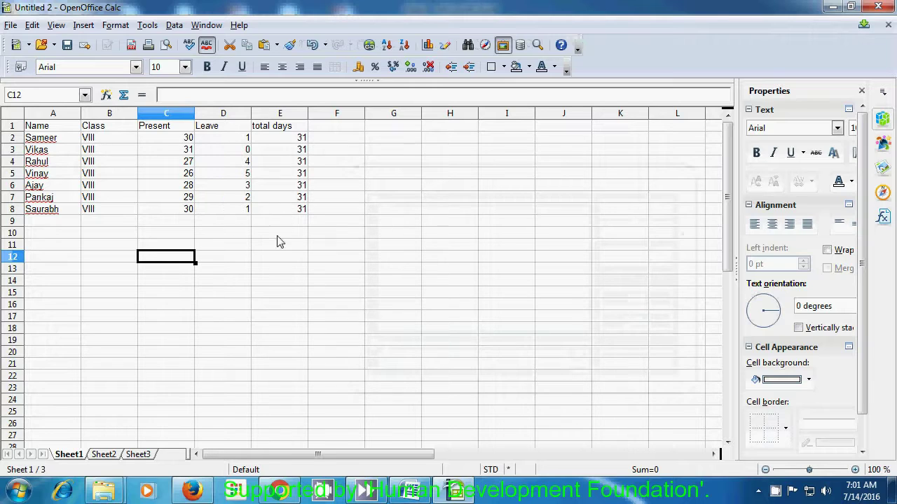
- Select the saved database range "name" to highlight its cells, and clear the selection
{"action": "left_click", "coordinate": [171, 31]}
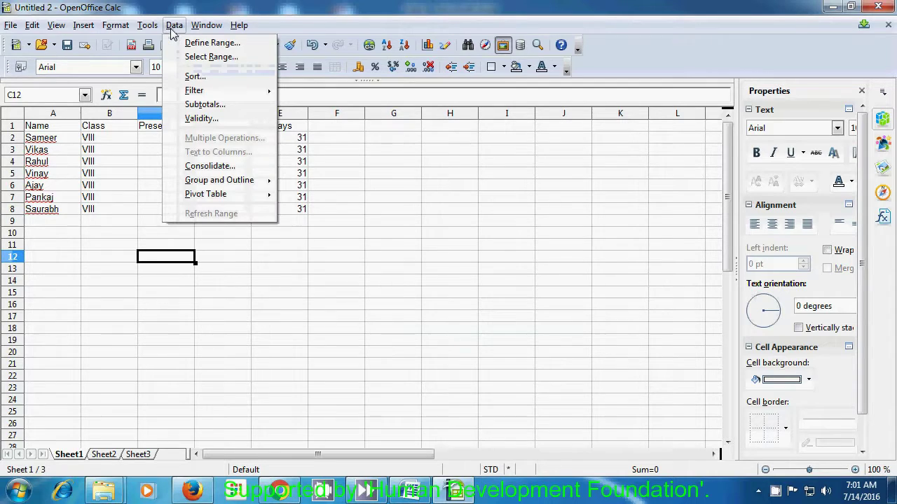
{"action": "left_click", "coordinate": [194, 58]}
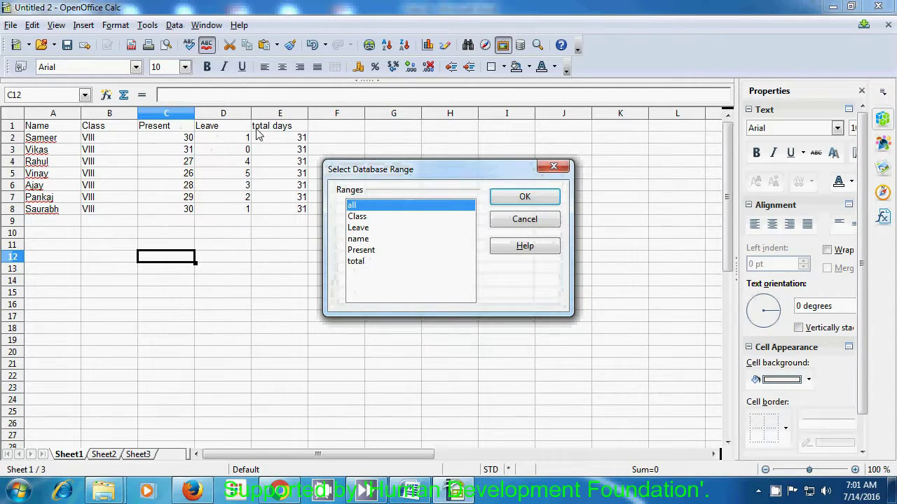
{"action": "left_click", "coordinate": [355, 239]}
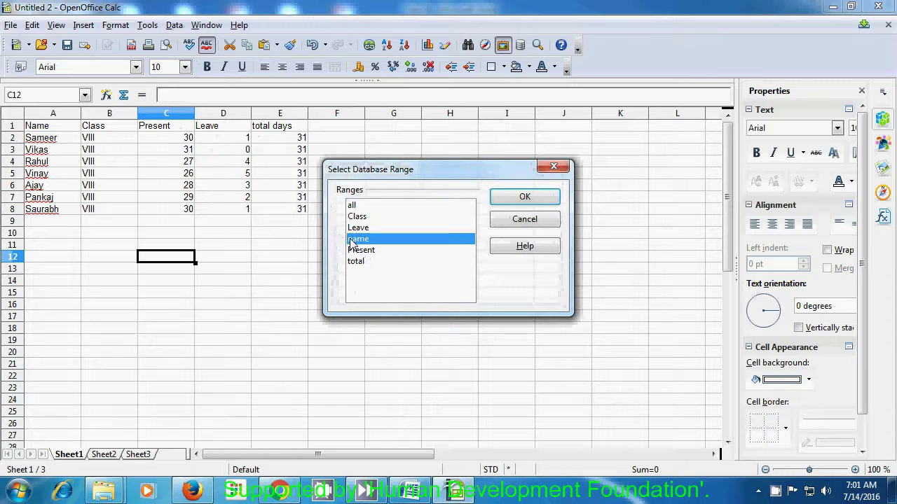
{"action": "left_click", "coordinate": [508, 198]}
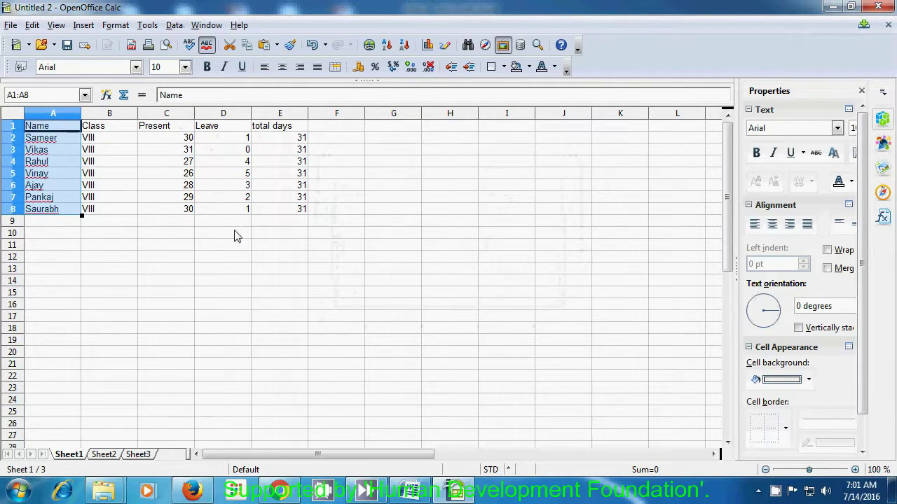
{"action": "left_click", "coordinate": [53, 246]}
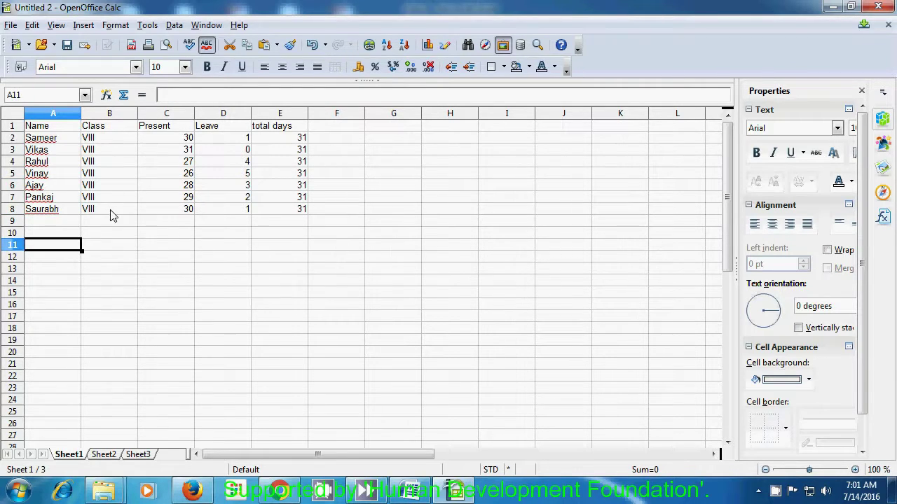
- Highlight the cells of the saved database range "Class", and deselect them
{"action": "left_click", "coordinate": [174, 26]}
{"action": "left_click", "coordinate": [196, 56]}
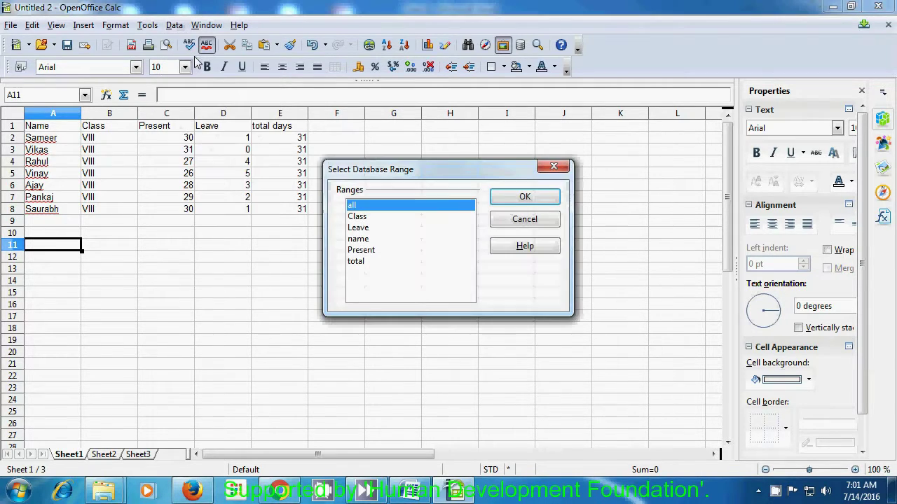
{"action": "left_click", "coordinate": [354, 220]}
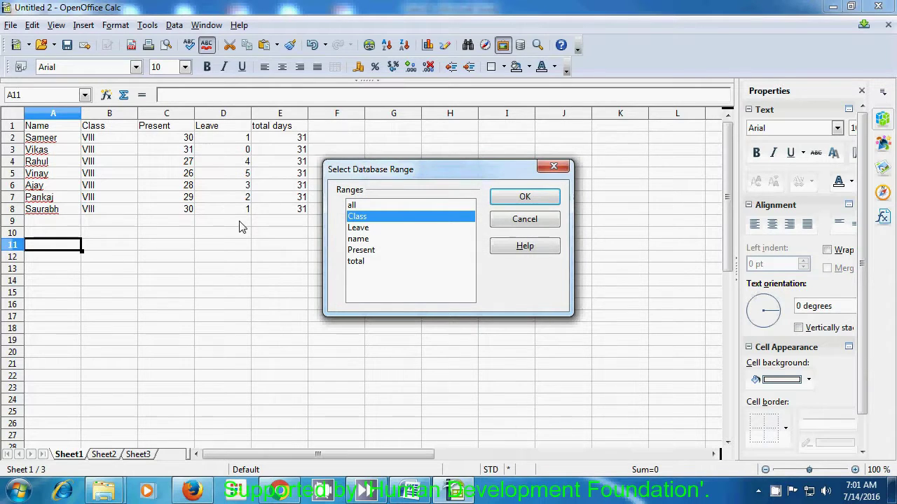
{"action": "left_click", "coordinate": [537, 204]}
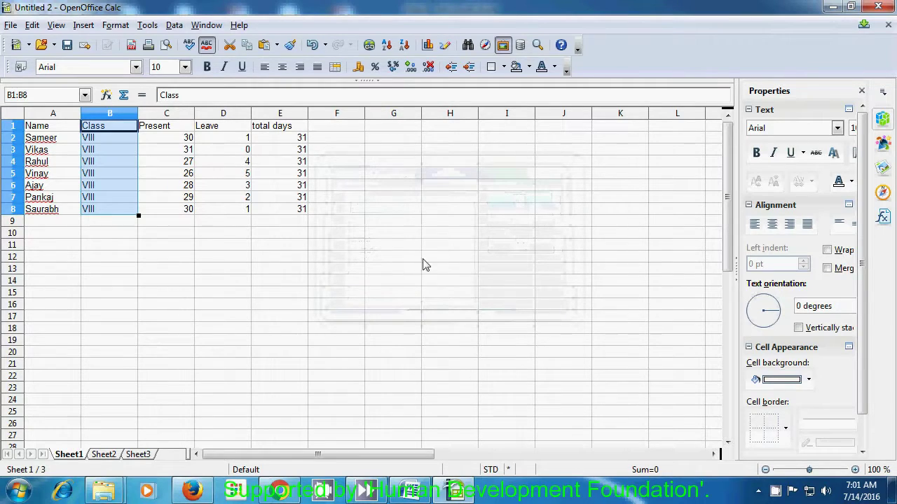
{"action": "left_click", "coordinate": [175, 235]}
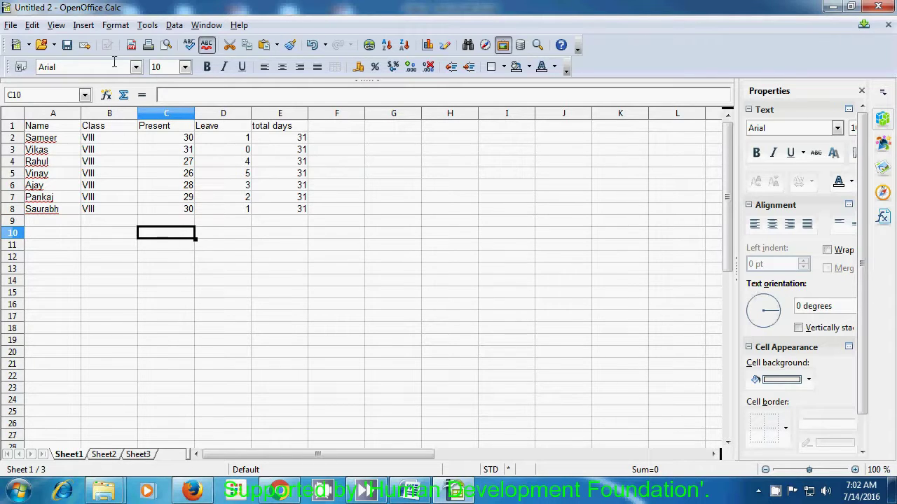
- Select the saved database range "Leave" to check which cells it covers, and deselect it
{"action": "left_click", "coordinate": [175, 26]}
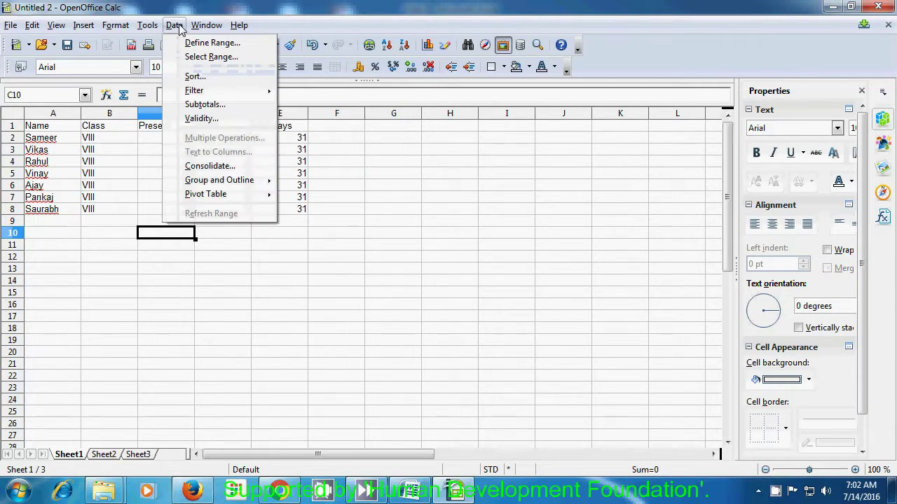
{"action": "left_click", "coordinate": [202, 59]}
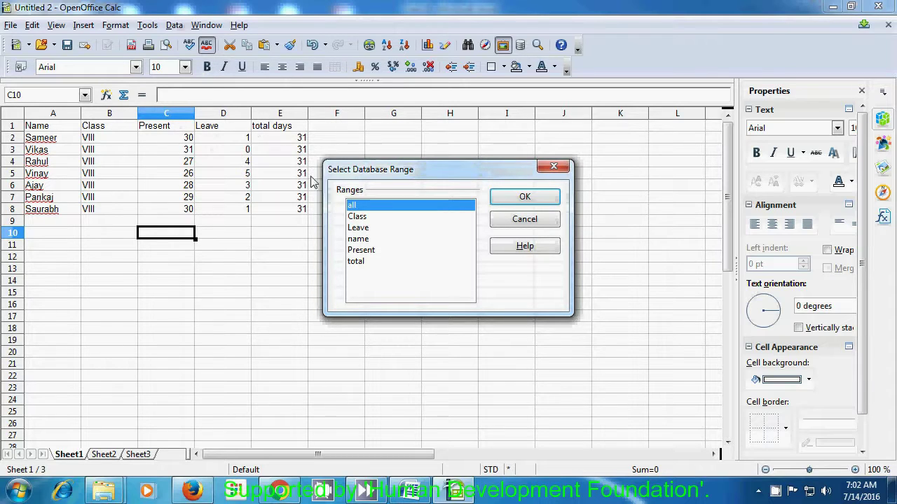
{"action": "left_click", "coordinate": [354, 228]}
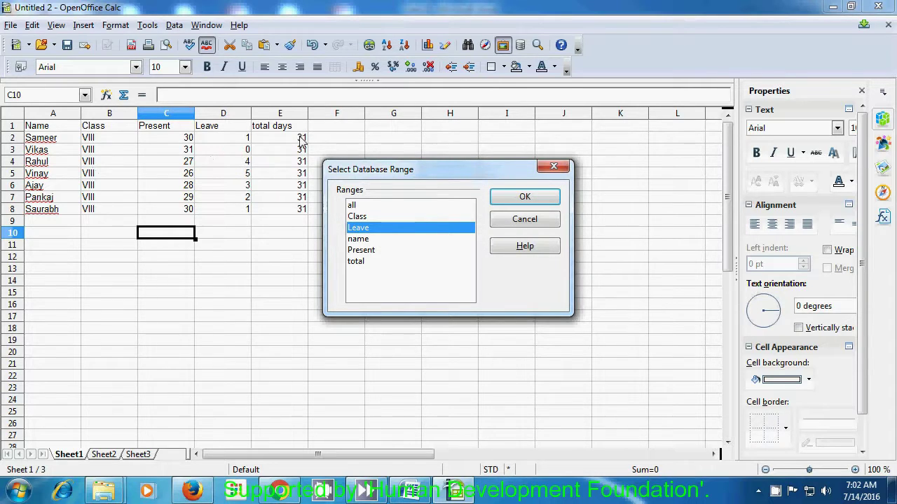
{"action": "left_click", "coordinate": [524, 198]}
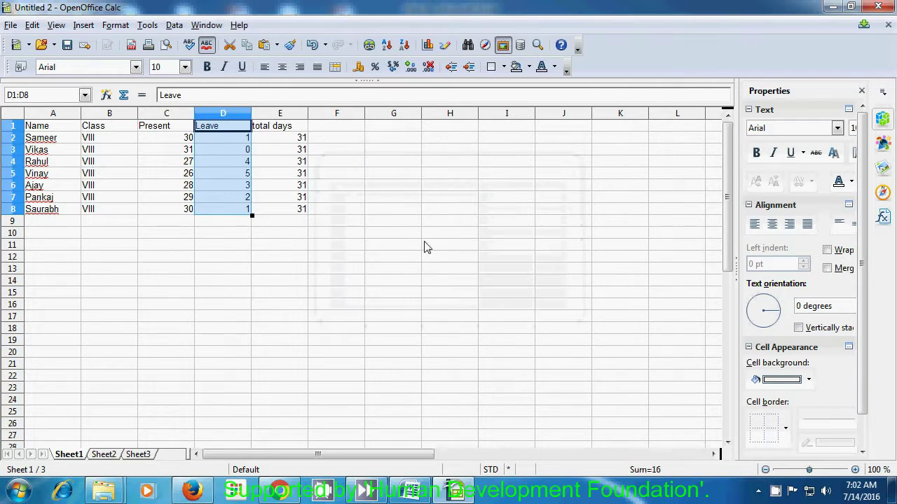
{"action": "left_click", "coordinate": [236, 237]}
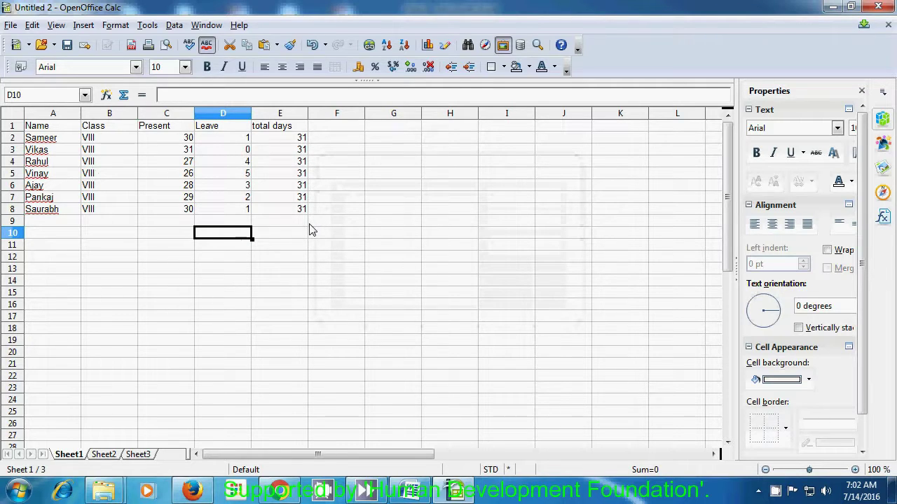
- Select the saved database range "total" to highlight its column, and clear the selection
{"action": "left_click", "coordinate": [175, 25]}
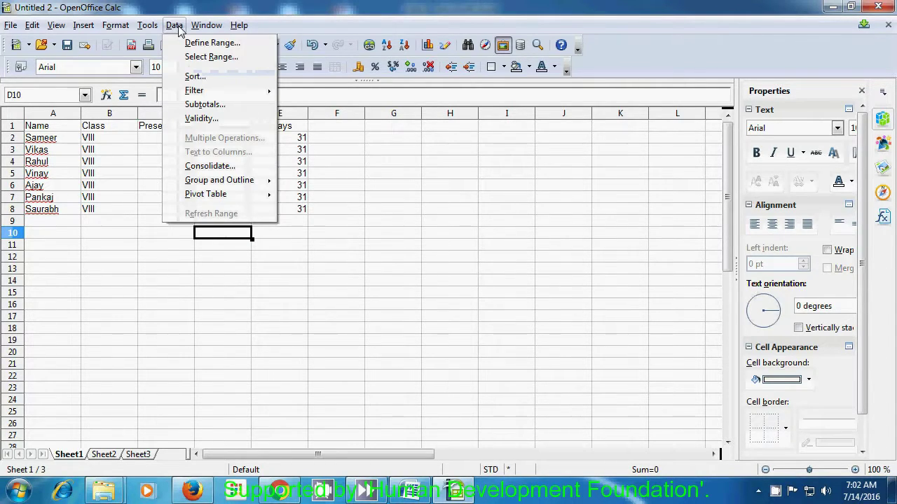
{"action": "left_click", "coordinate": [209, 58]}
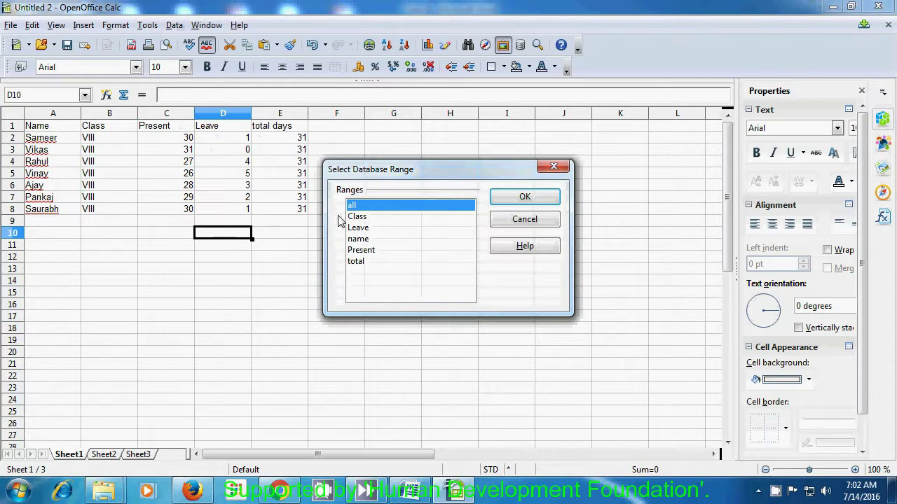
{"action": "left_click", "coordinate": [361, 263]}
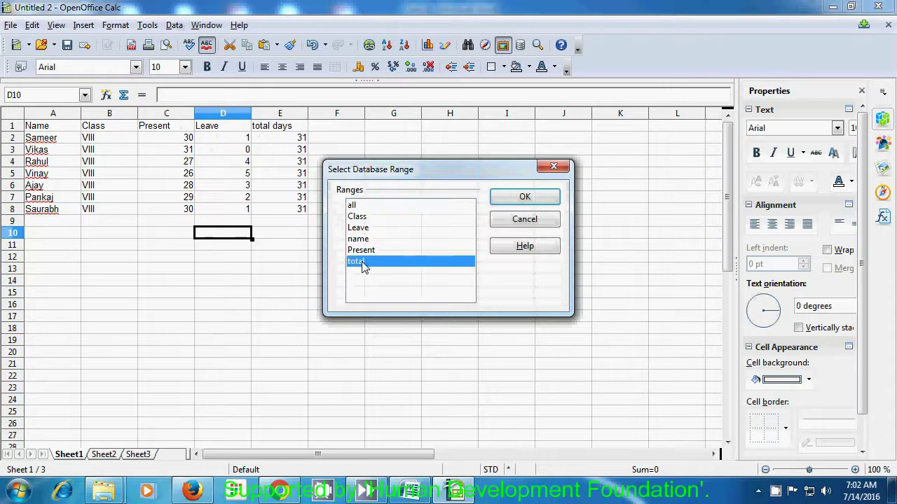
{"action": "left_click", "coordinate": [499, 199]}
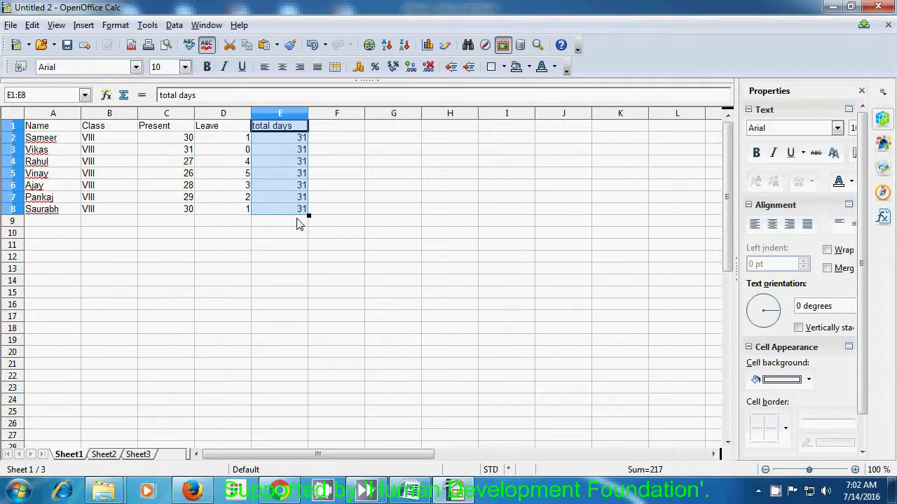
{"action": "left_click", "coordinate": [248, 259]}
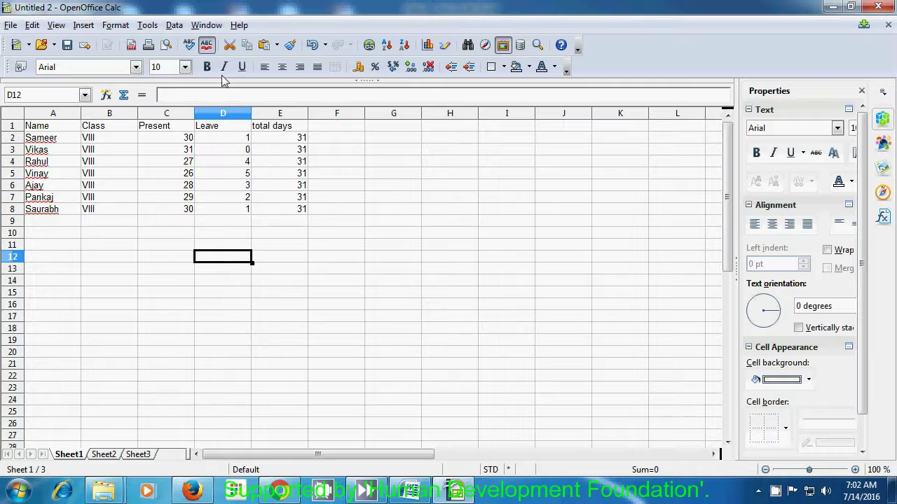
- Select the saved database range "all" to highlight the whole attendance table, and deselect it
{"action": "left_click", "coordinate": [174, 27]}
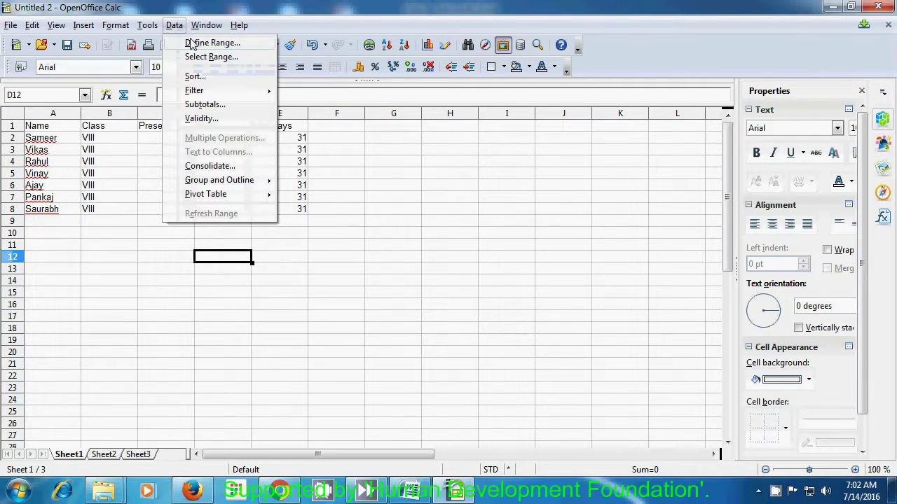
{"action": "left_click", "coordinate": [203, 57]}
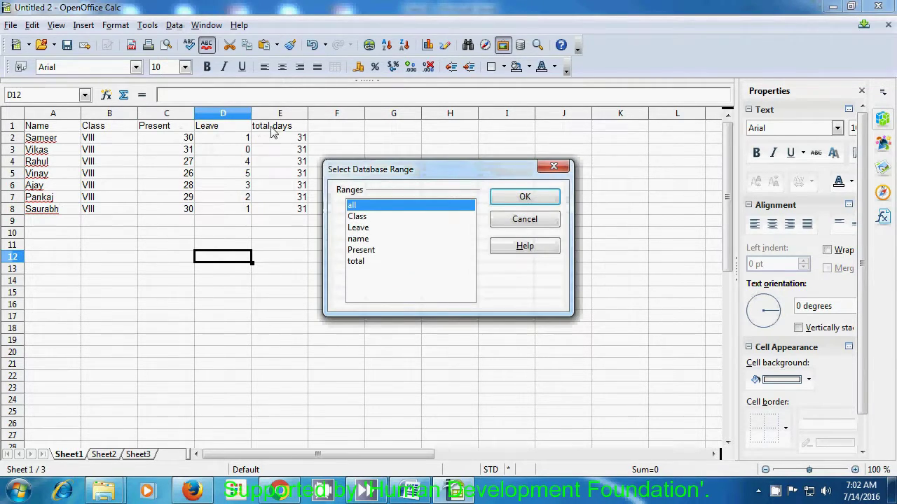
{"action": "left_click", "coordinate": [511, 197]}
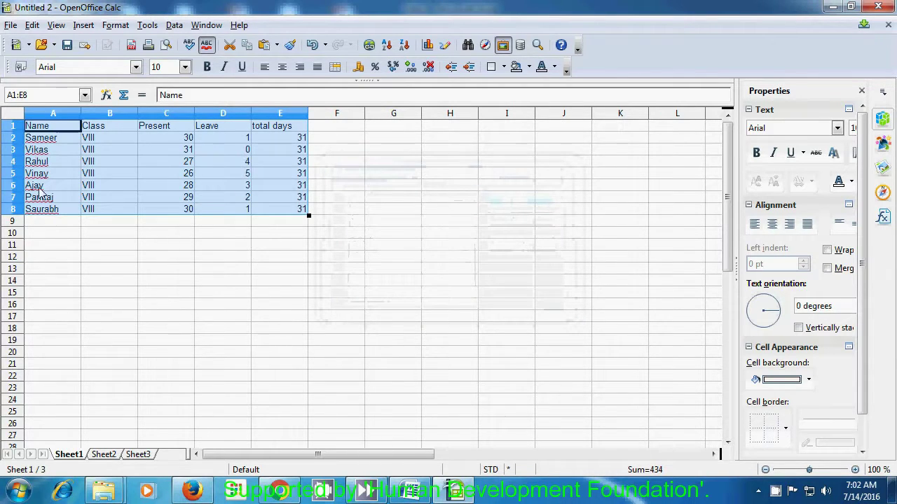
{"action": "left_click", "coordinate": [279, 400]}
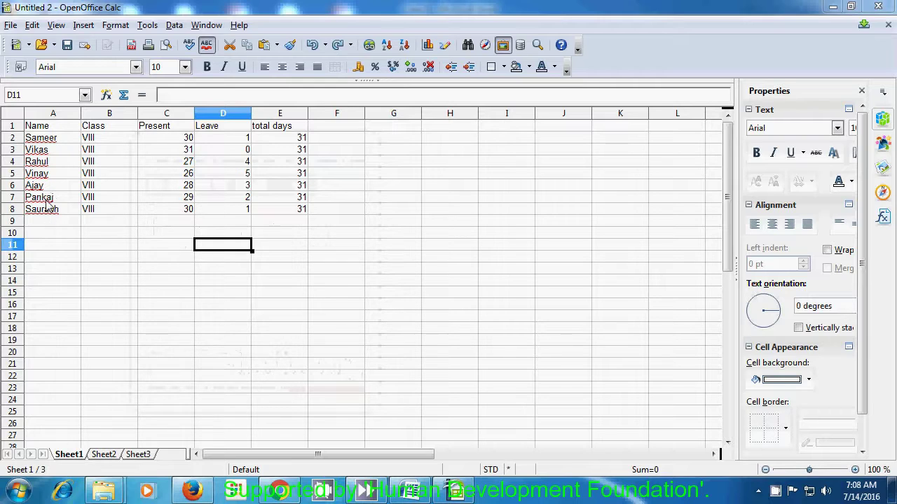
- Sort only the Name column, A1:A8, by Name in ascending order without extending the sort to the neighbouring columns
{"action": "left_click_drag", "start_coordinate": [53, 128], "coordinate": [53, 211]}
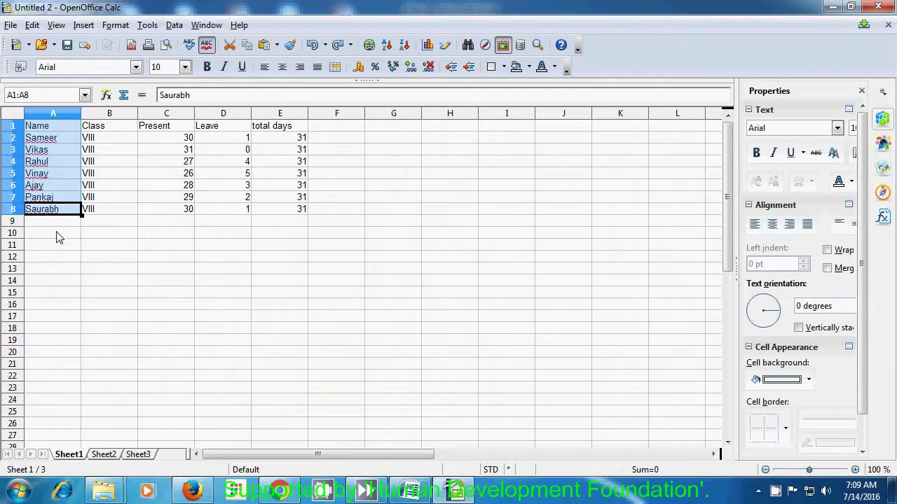
{"action": "left_click", "coordinate": [174, 26]}
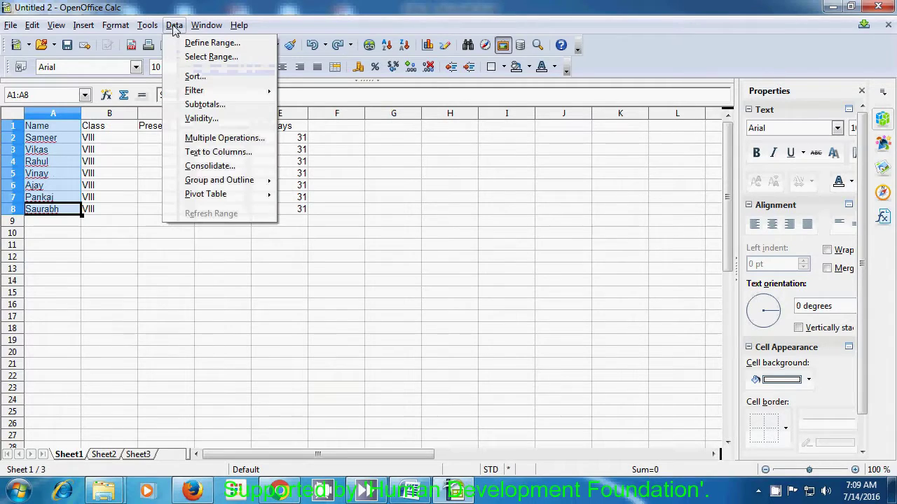
{"action": "left_click", "coordinate": [195, 77]}
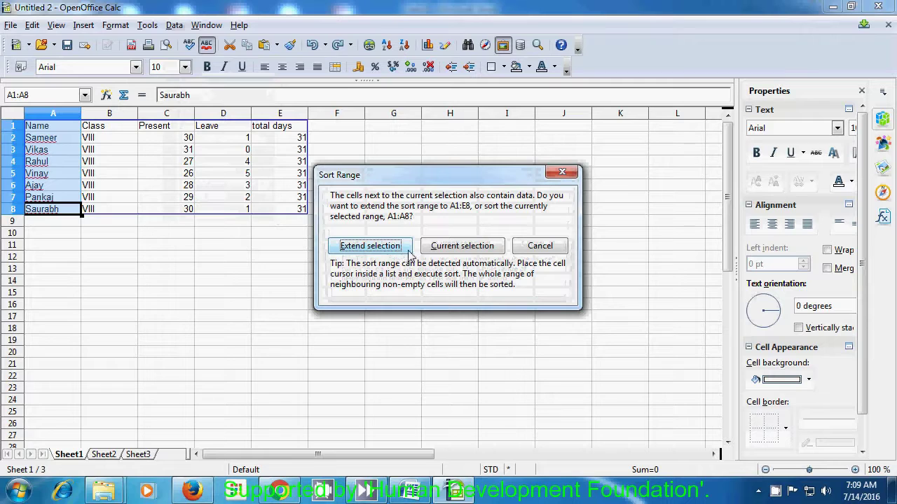
{"action": "left_click", "coordinate": [453, 253]}
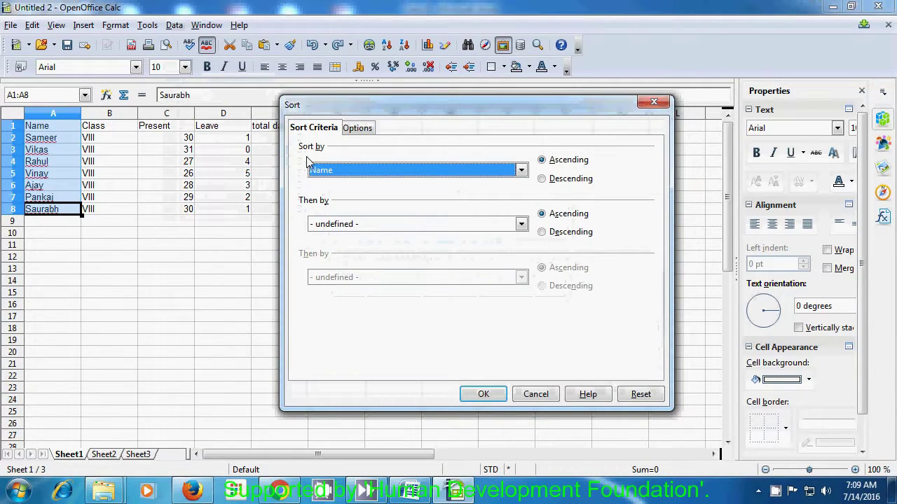
{"action": "left_click", "coordinate": [522, 174]}
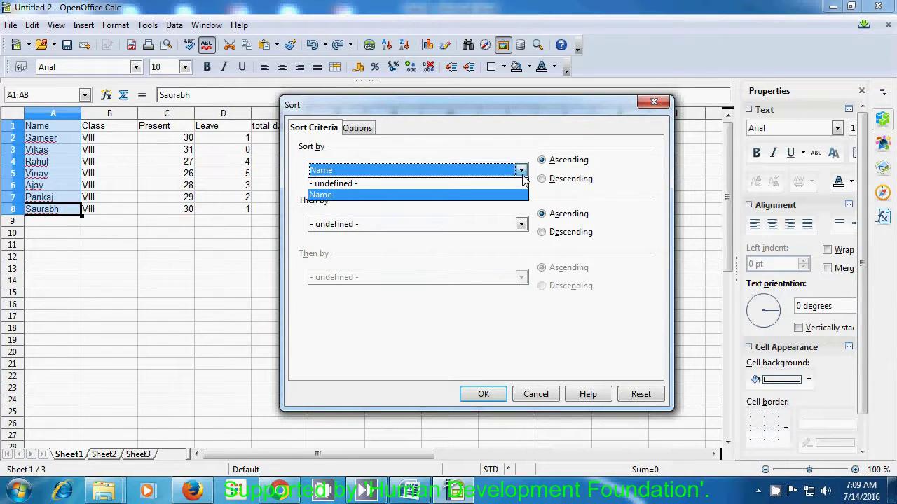
{"action": "left_click", "coordinate": [432, 196]}
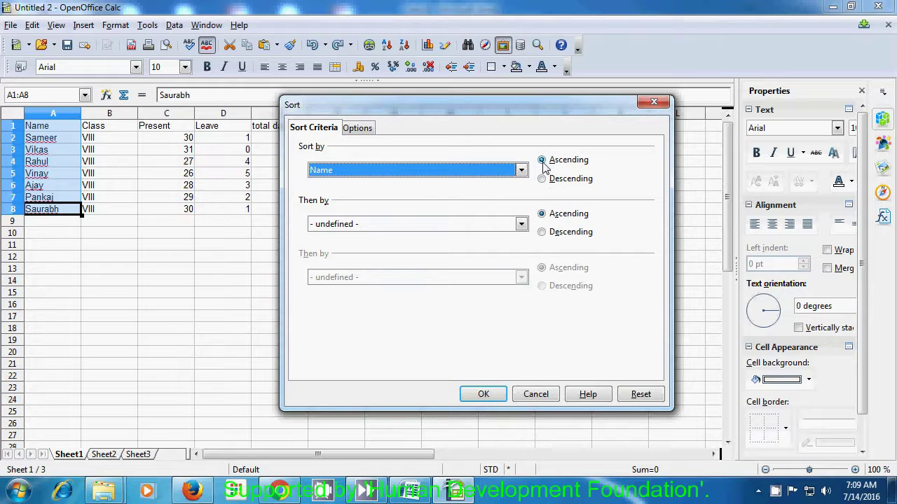
{"action": "left_click", "coordinate": [543, 180]}
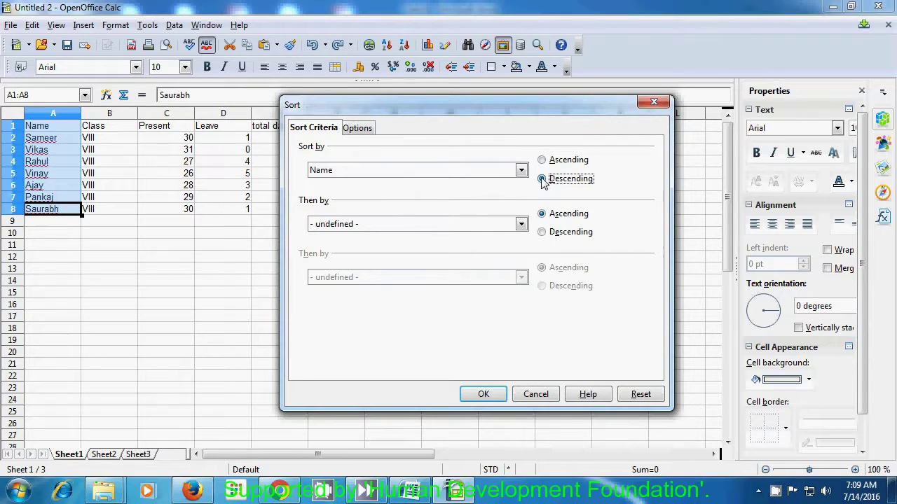
{"action": "left_click", "coordinate": [541, 161]}
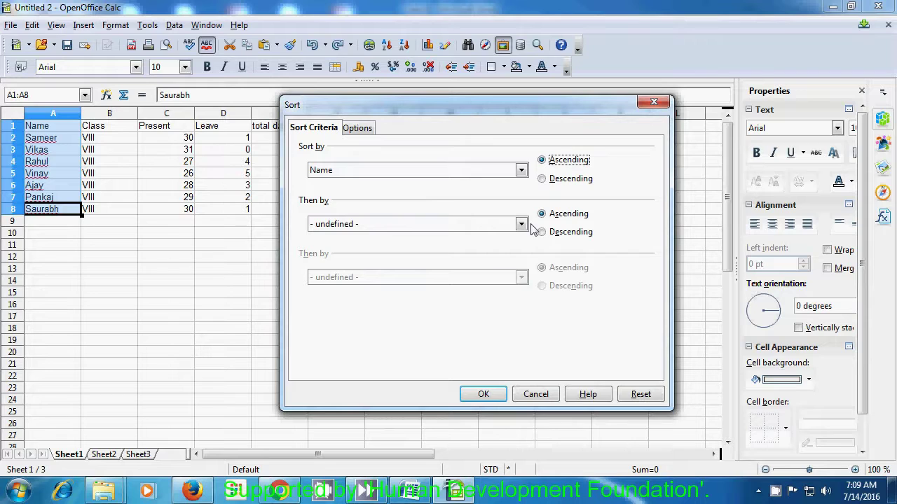
{"action": "left_click", "coordinate": [482, 395]}
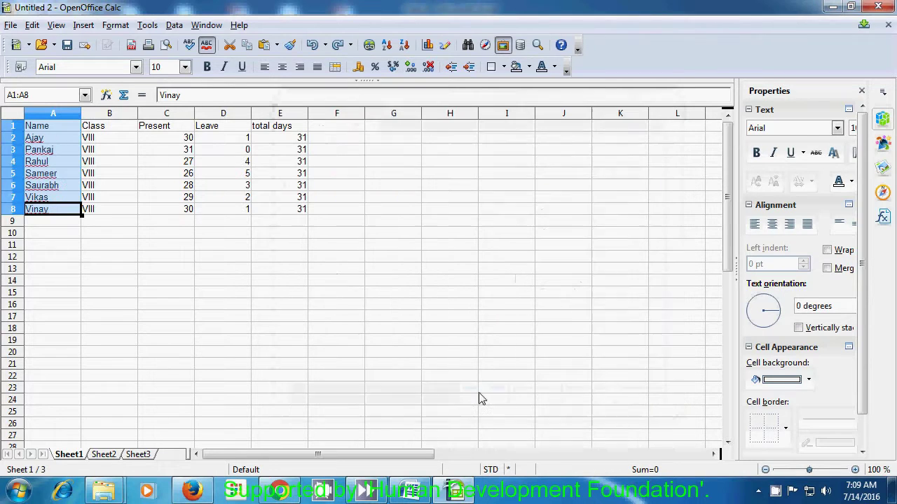
{"action": "left_click", "coordinate": [147, 256]}
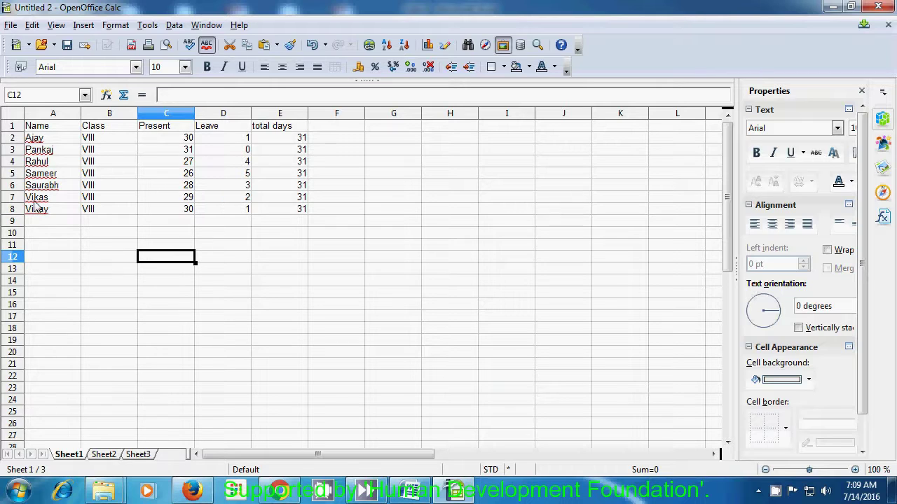
- Sort only the Name column, A1:A8, in descending order, keeping the sort to the current selection
{"action": "left_click_drag", "start_coordinate": [38, 126], "coordinate": [40, 211]}
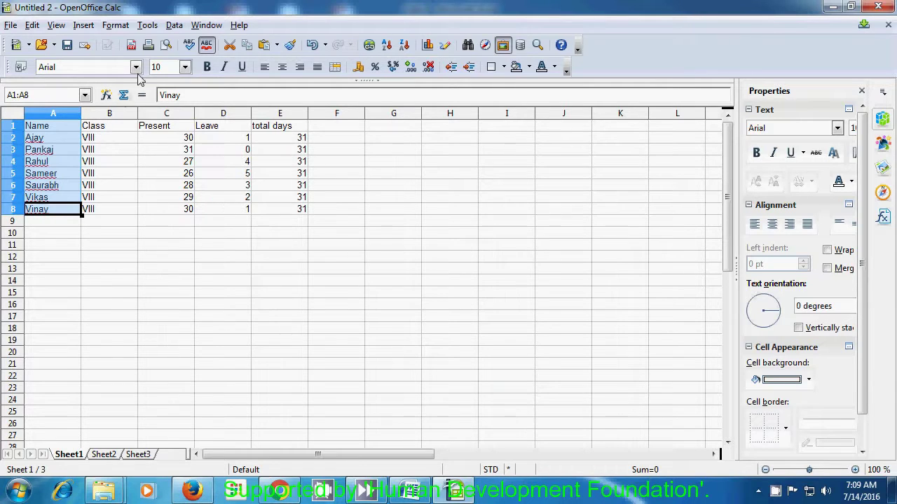
{"action": "left_click", "coordinate": [173, 26]}
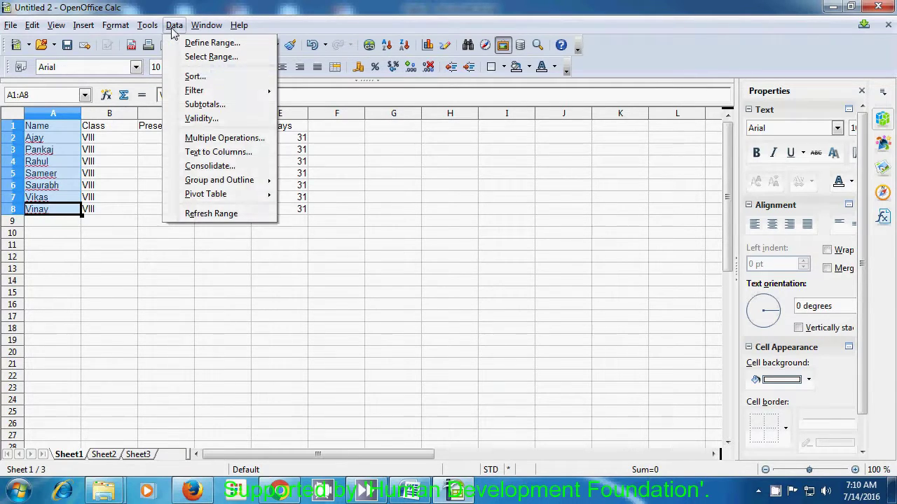
{"action": "left_click", "coordinate": [194, 77]}
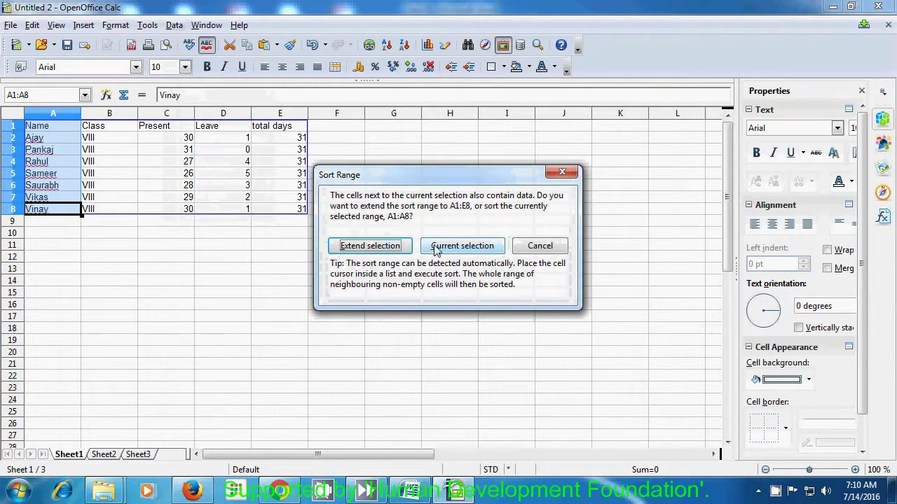
{"action": "left_click", "coordinate": [452, 249]}
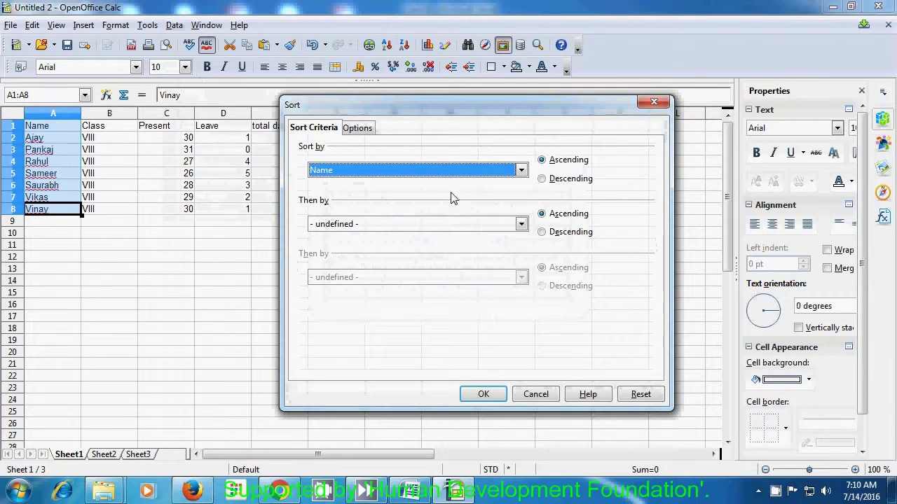
{"action": "left_click", "coordinate": [543, 180]}
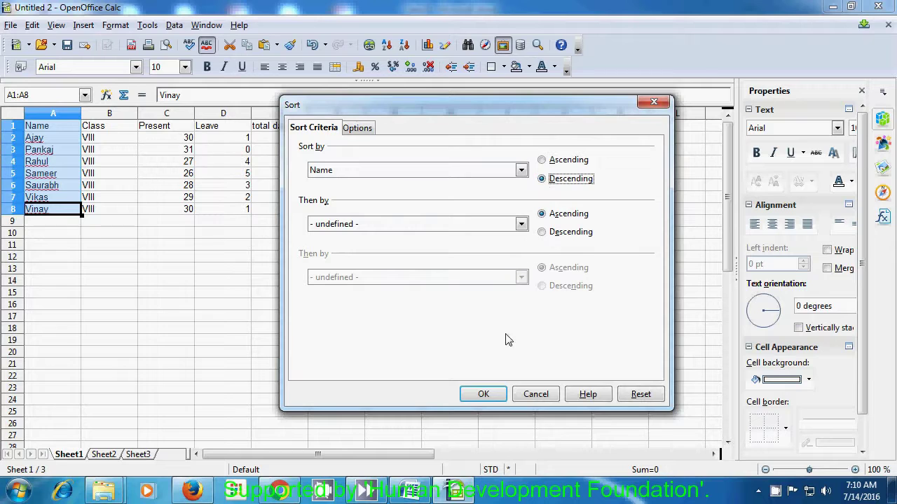
{"action": "left_click", "coordinate": [494, 397]}
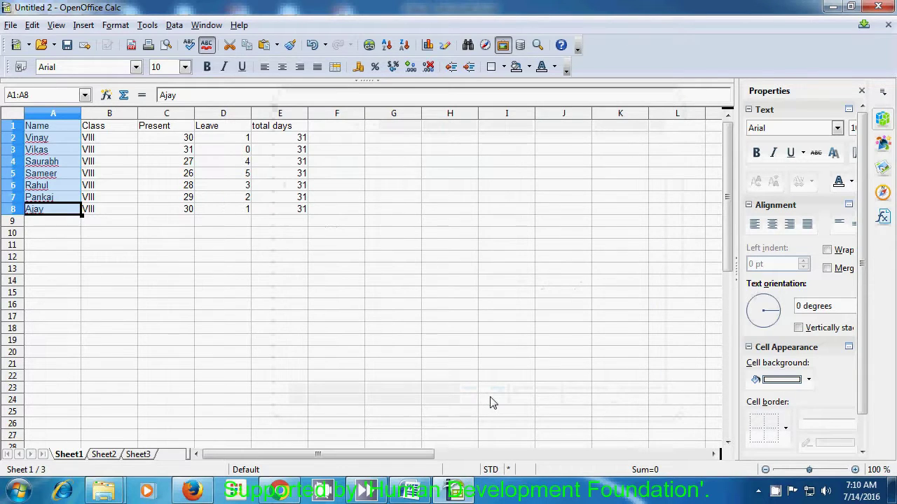
{"action": "left_click", "coordinate": [492, 401]}
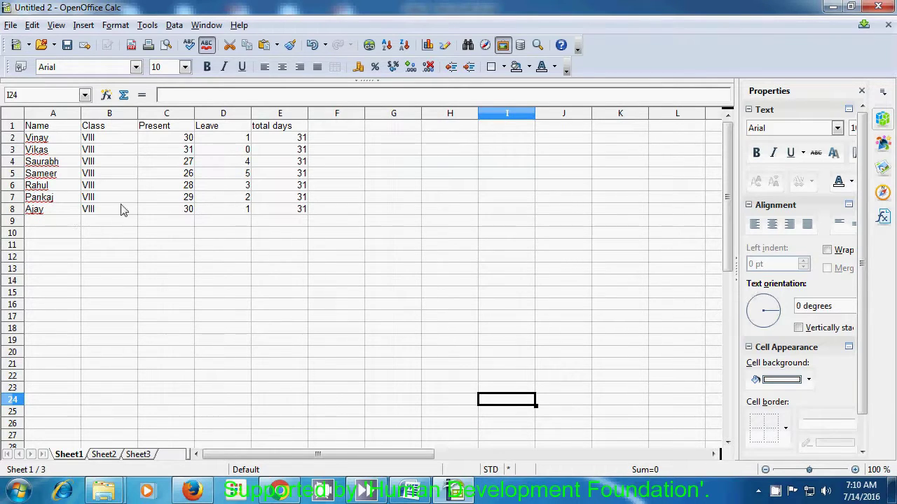
- Sort only the Present column, C1:C8, by Present in descending order, reviewing the sort options before applying it
{"action": "left_click_drag", "start_coordinate": [162, 130], "coordinate": [165, 212]}
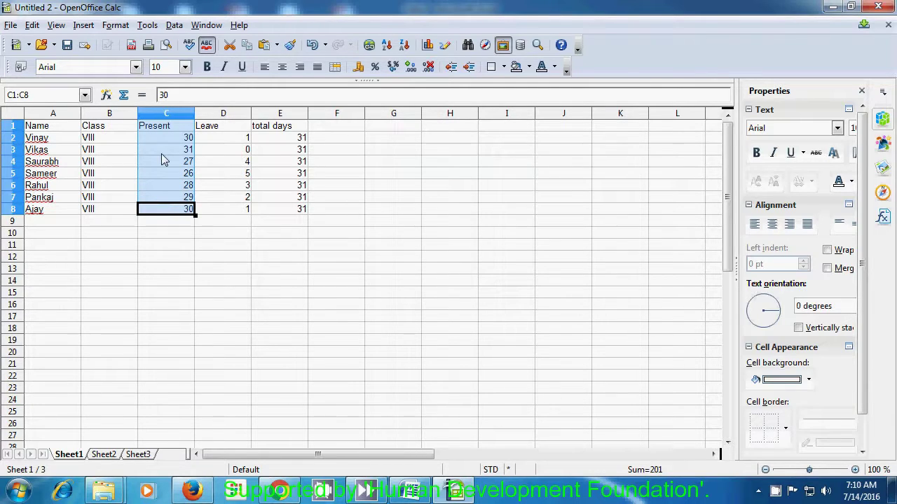
{"action": "left_click", "coordinate": [174, 26]}
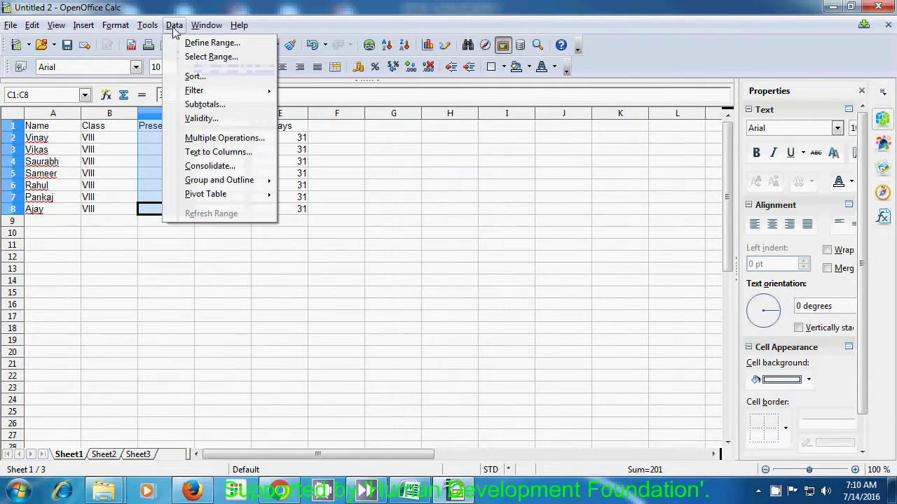
{"action": "left_click", "coordinate": [198, 78]}
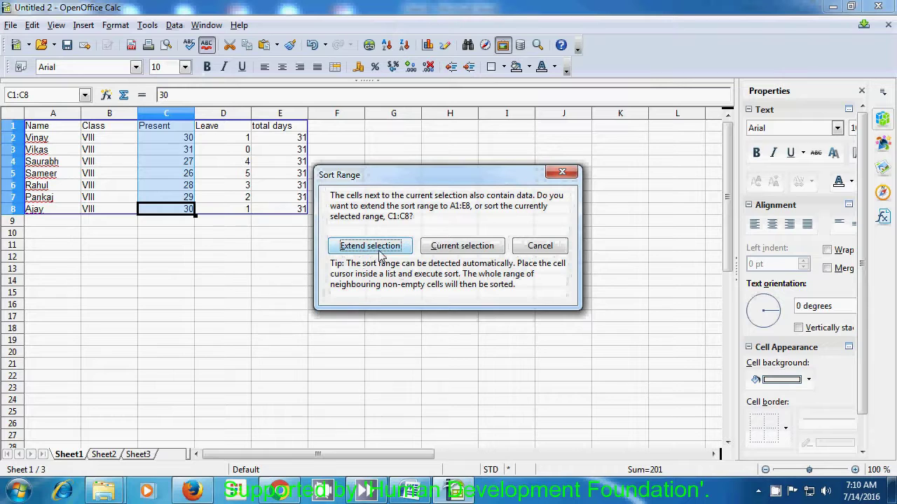
{"action": "left_click", "coordinate": [454, 248]}
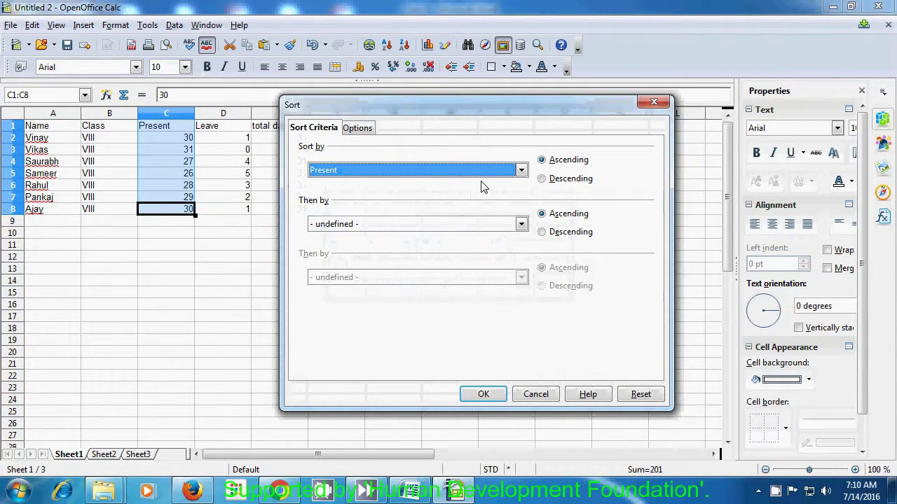
{"action": "left_click", "coordinate": [520, 171]}
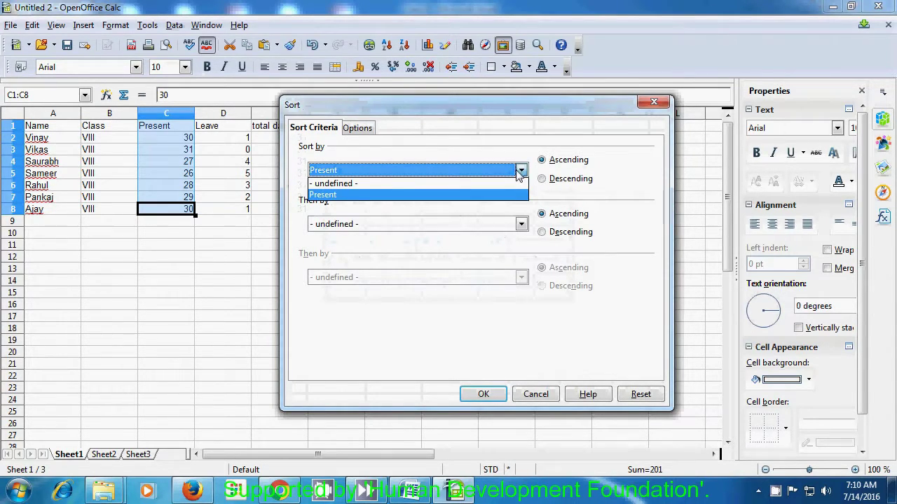
{"action": "left_click", "coordinate": [447, 195]}
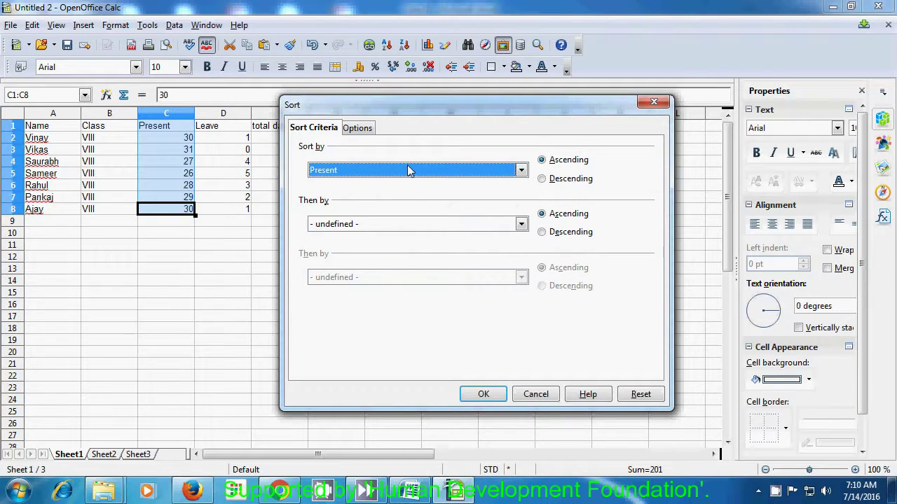
{"action": "left_click", "coordinate": [356, 132]}
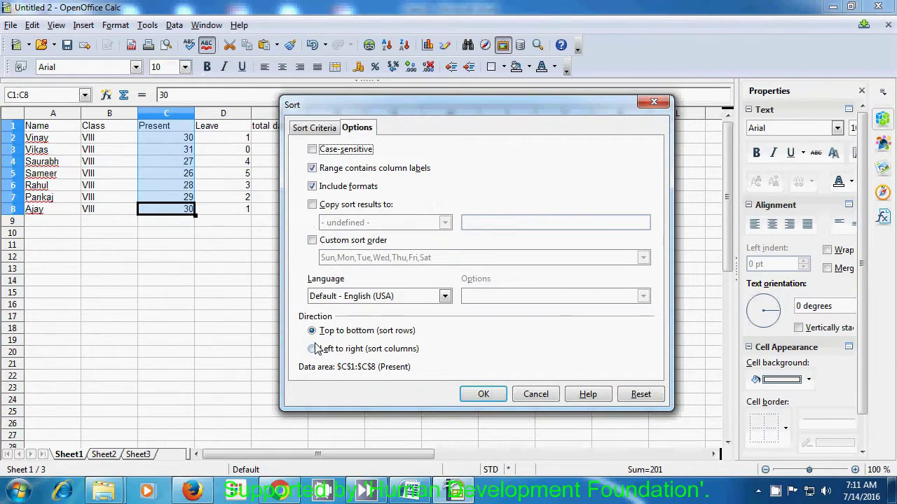
{"action": "left_click", "coordinate": [309, 132]}
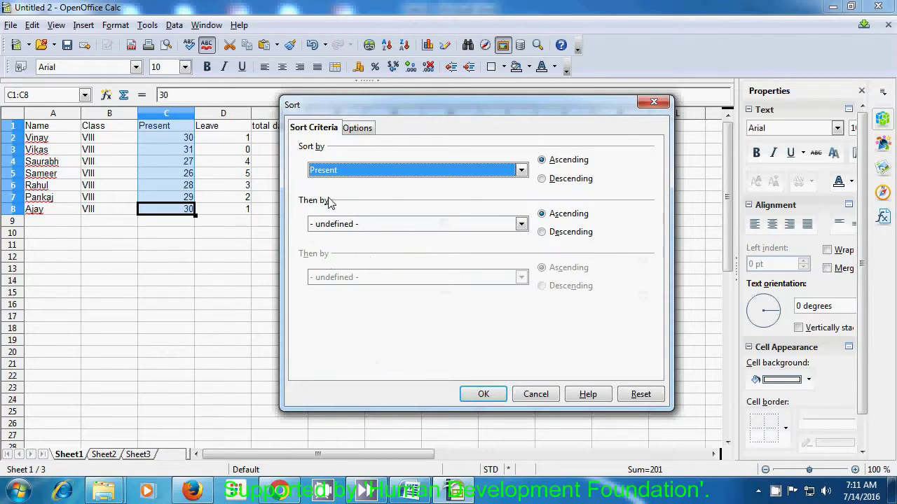
{"action": "left_click", "coordinate": [544, 182]}
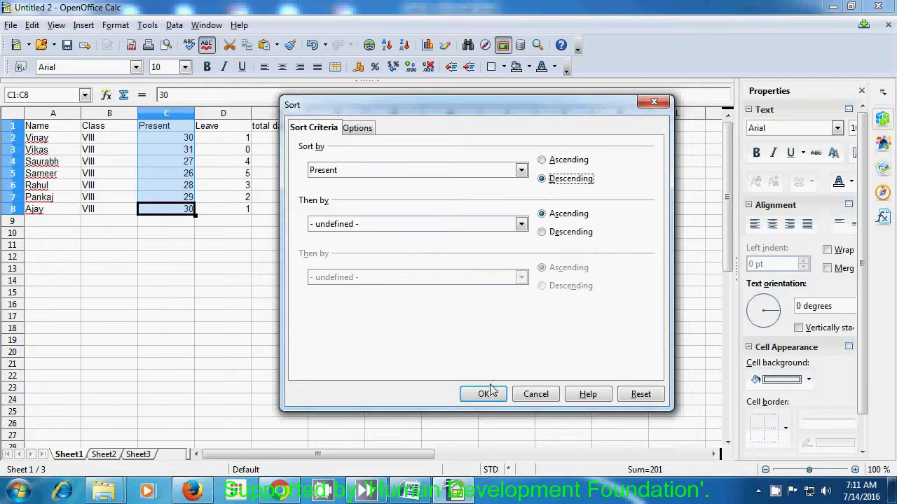
{"action": "left_click", "coordinate": [484, 395]}
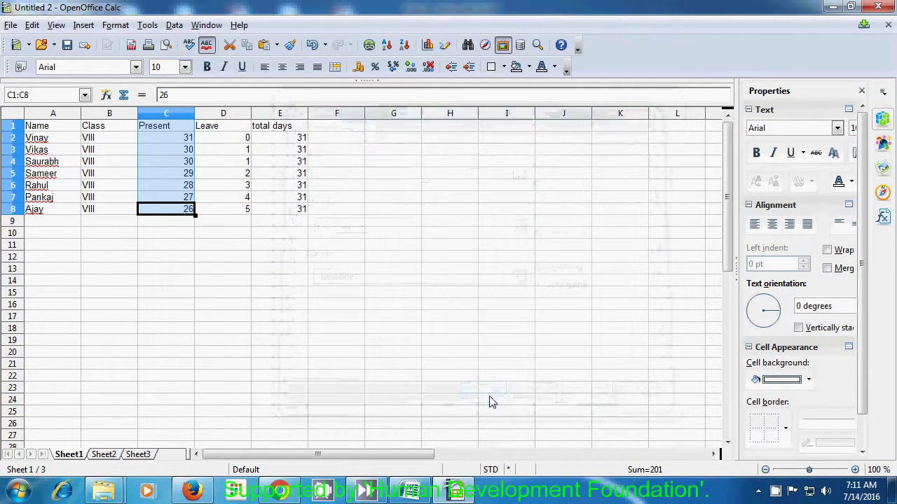
{"action": "left_click", "coordinate": [357, 293]}
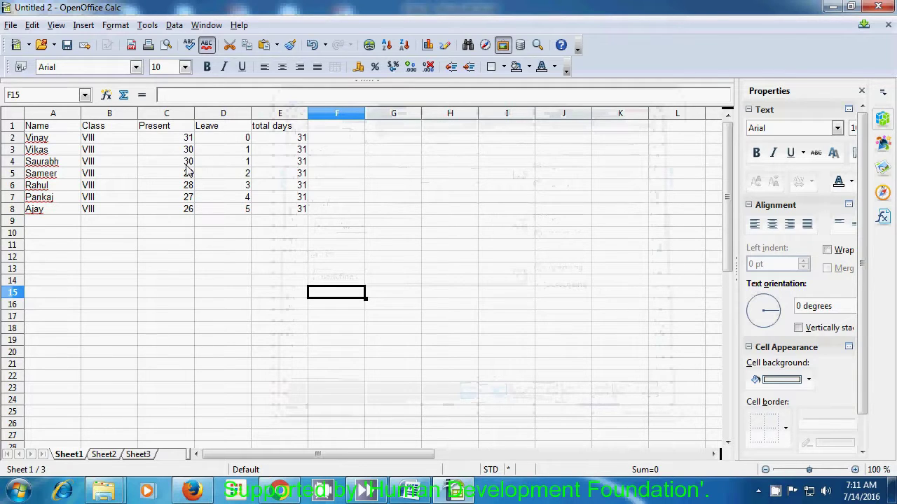
- Sort only the Present column, C1:C8, in ascending order, limiting the sort to the current selection
{"action": "left_click", "coordinate": [187, 209]}
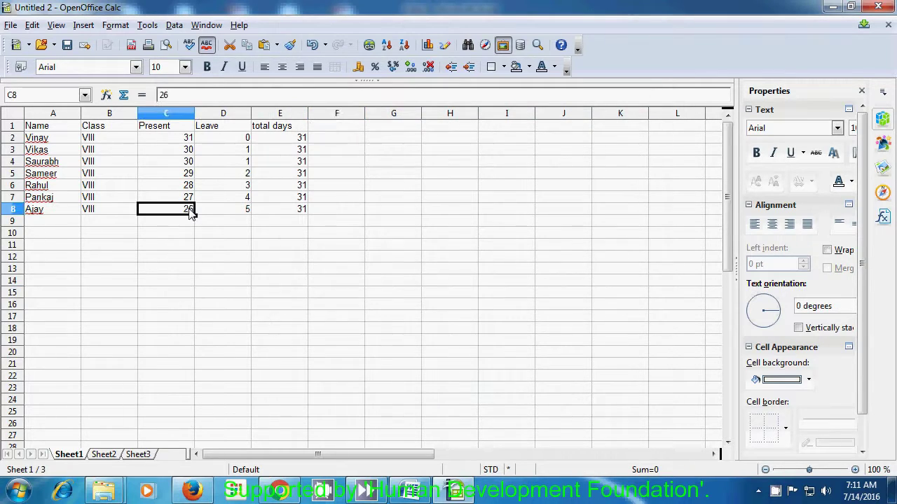
{"action": "left_click_drag", "start_coordinate": [177, 129], "coordinate": [185, 212]}
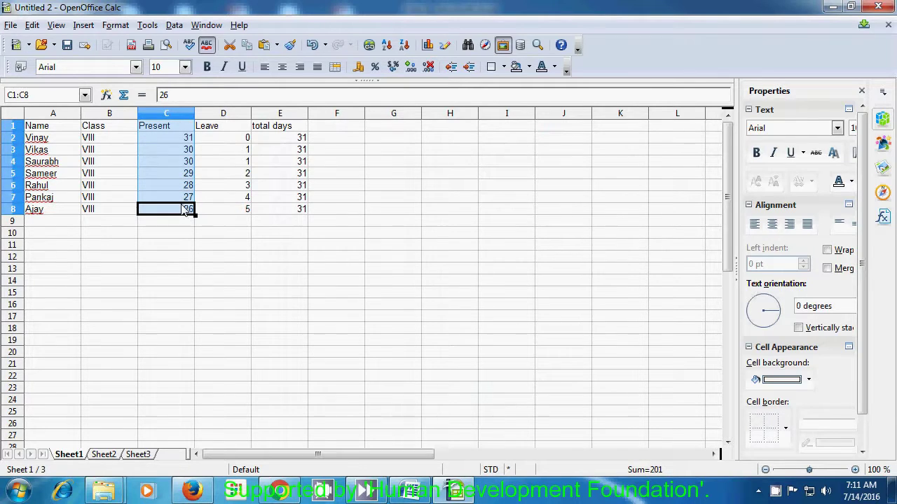
{"action": "left_click", "coordinate": [175, 26]}
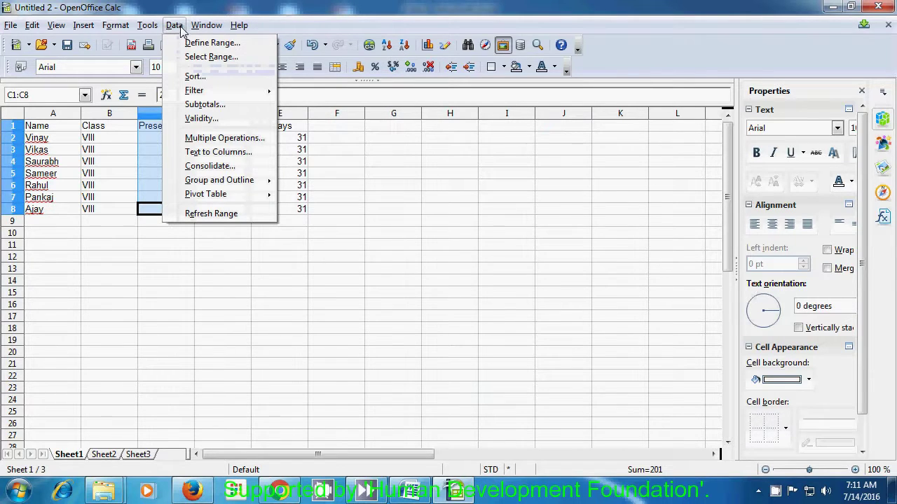
{"action": "left_click", "coordinate": [196, 76]}
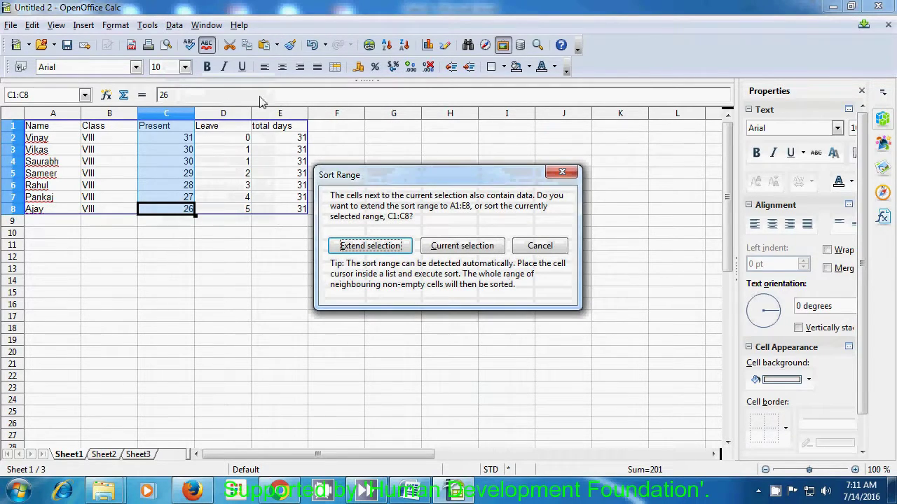
{"action": "left_click", "coordinate": [459, 246]}
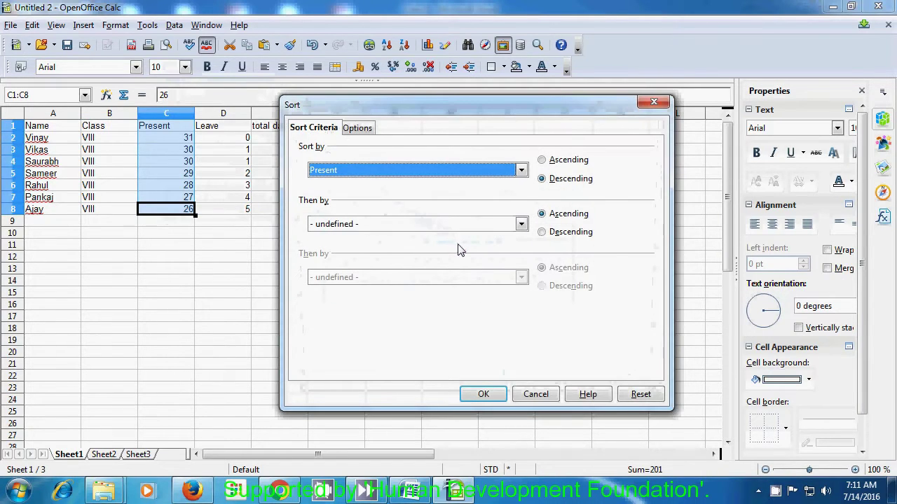
{"action": "left_click", "coordinate": [542, 161]}
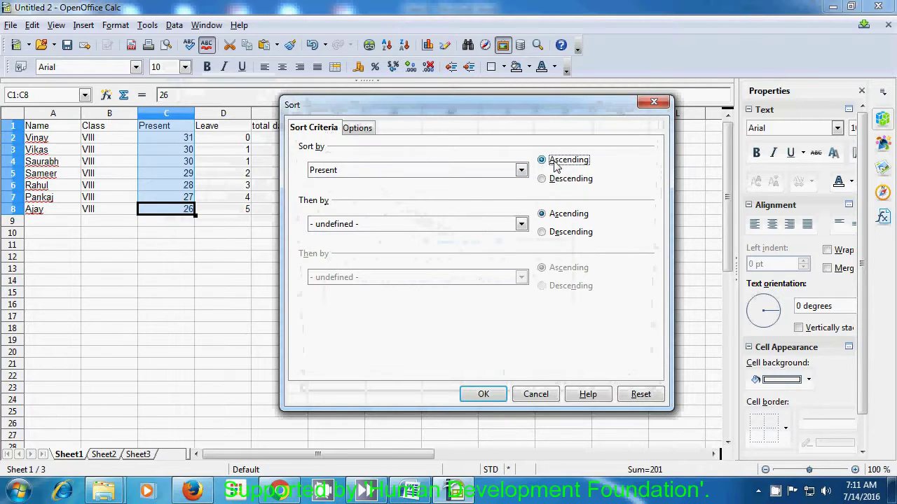
{"action": "left_click", "coordinate": [484, 395]}
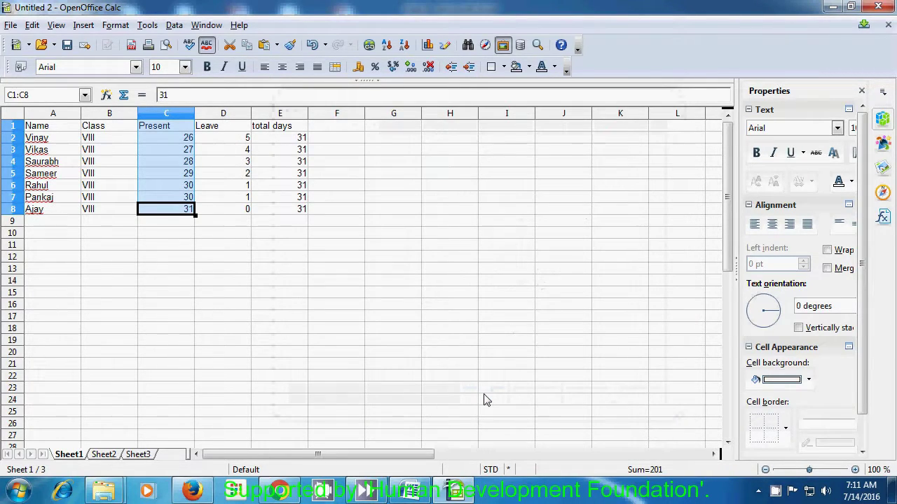
{"action": "left_click", "coordinate": [487, 399]}
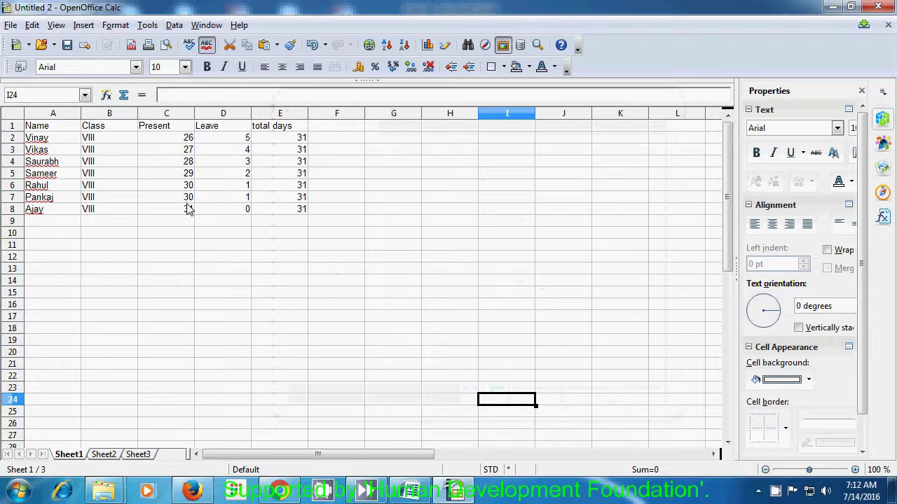
{"action": "left_click", "coordinate": [194, 247]}
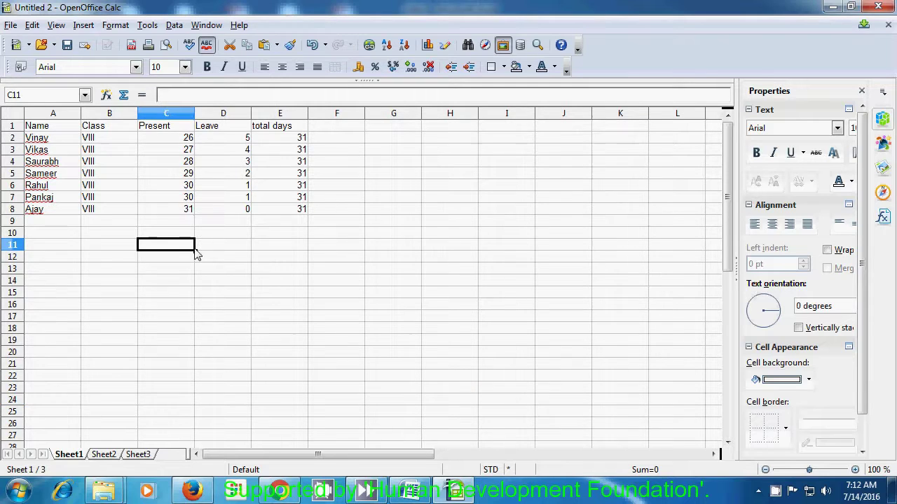
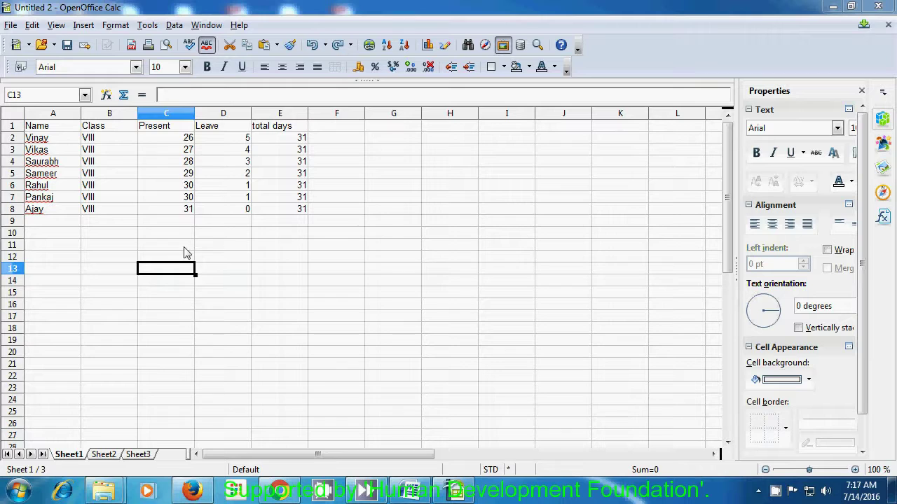
- Add an AutoFilter to the Name column, A1:A8
{"action": "left_click_drag", "start_coordinate": [31, 126], "coordinate": [56, 216]}
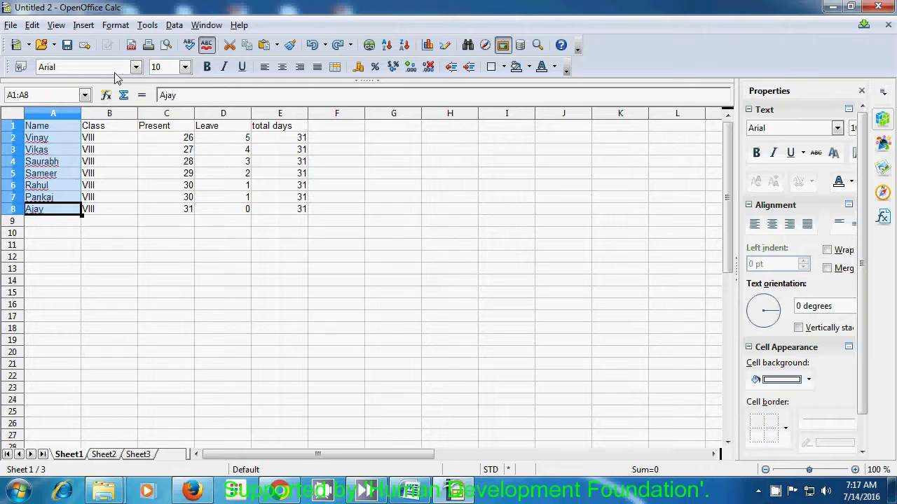
{"action": "left_click", "coordinate": [174, 27]}
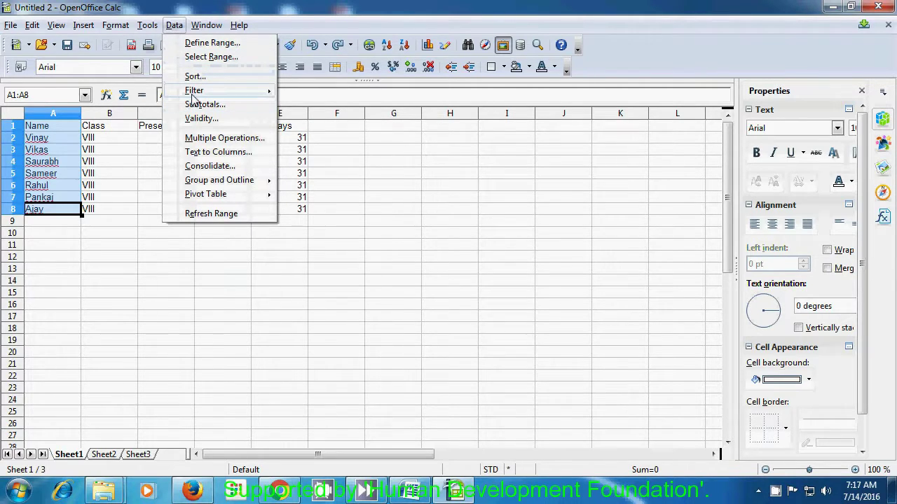
{"action": "mouse_move", "coordinate": [195, 99]}
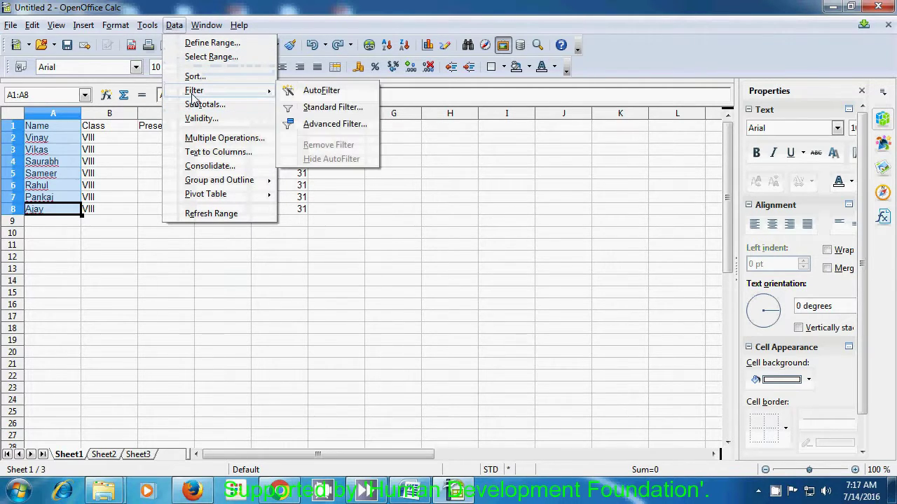
{"action": "left_click", "coordinate": [321, 91]}
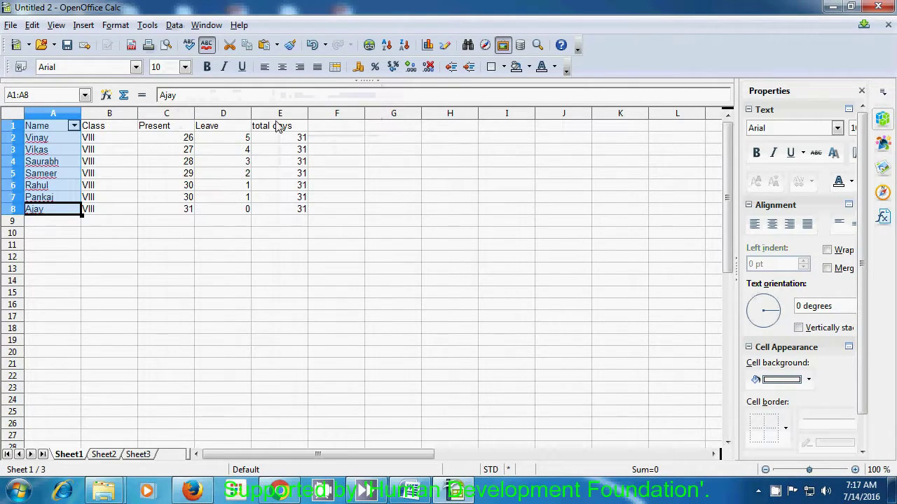
{"action": "left_click", "coordinate": [161, 251]}
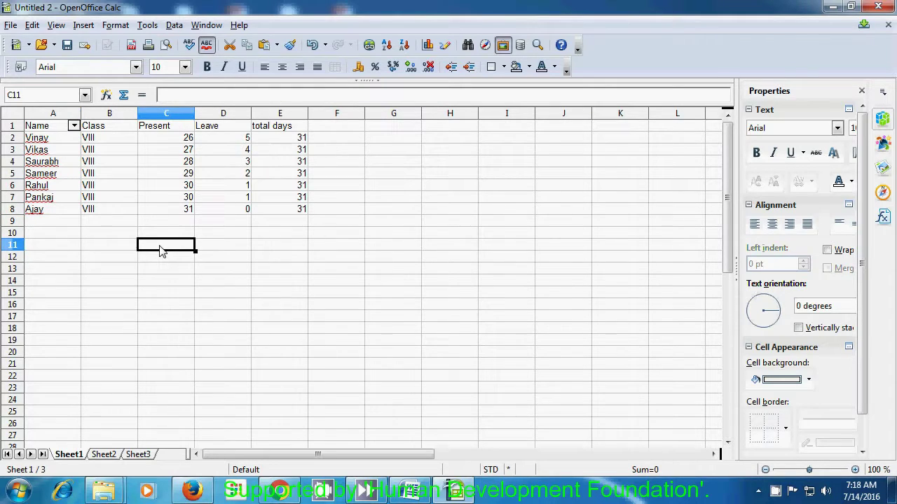
- Filter the Name column to show only the student in row 7, row 6 and row 2 in turn, and restore all rows
{"action": "left_click", "coordinate": [74, 126]}
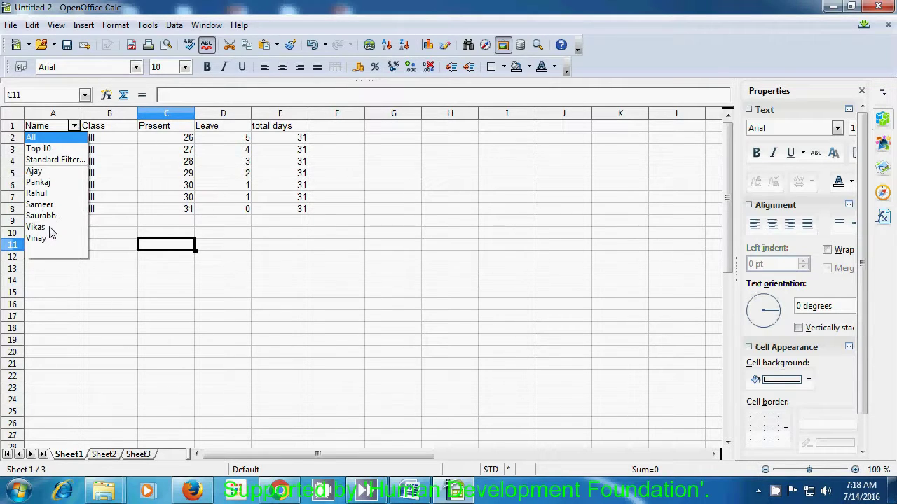
{"action": "left_click", "coordinate": [39, 182]}
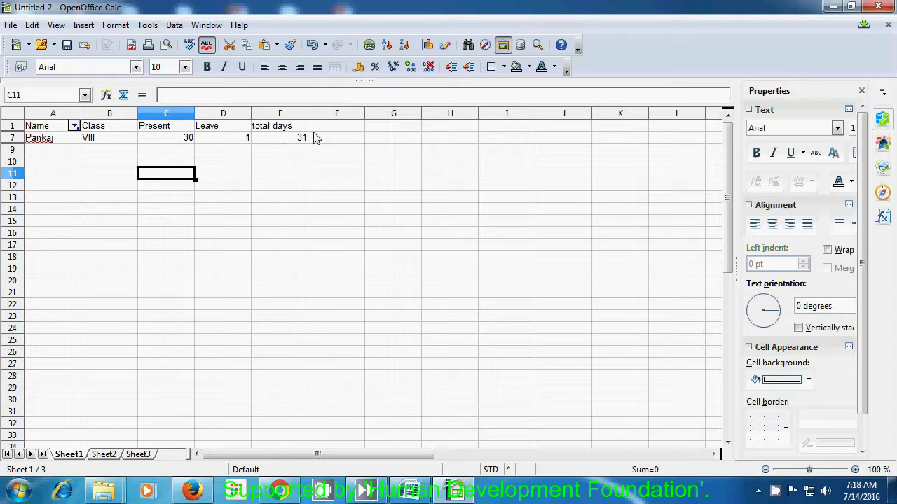
{"action": "left_click", "coordinate": [74, 126]}
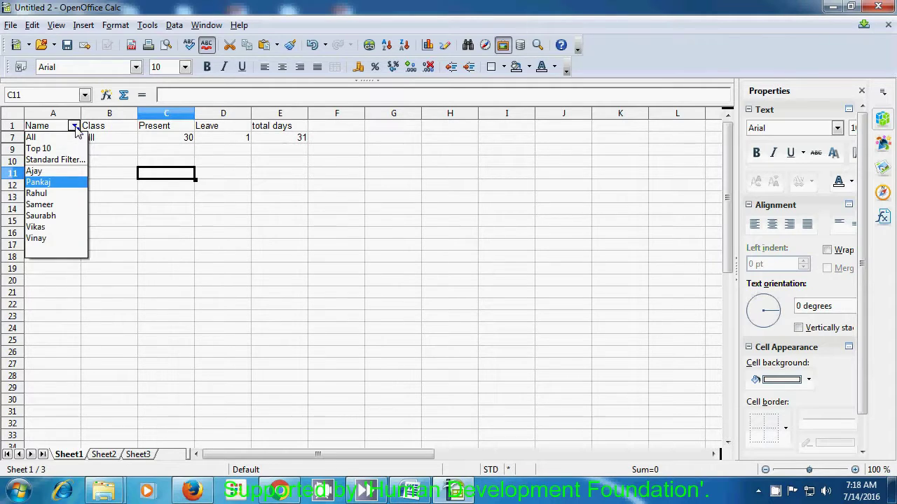
{"action": "left_click", "coordinate": [43, 195]}
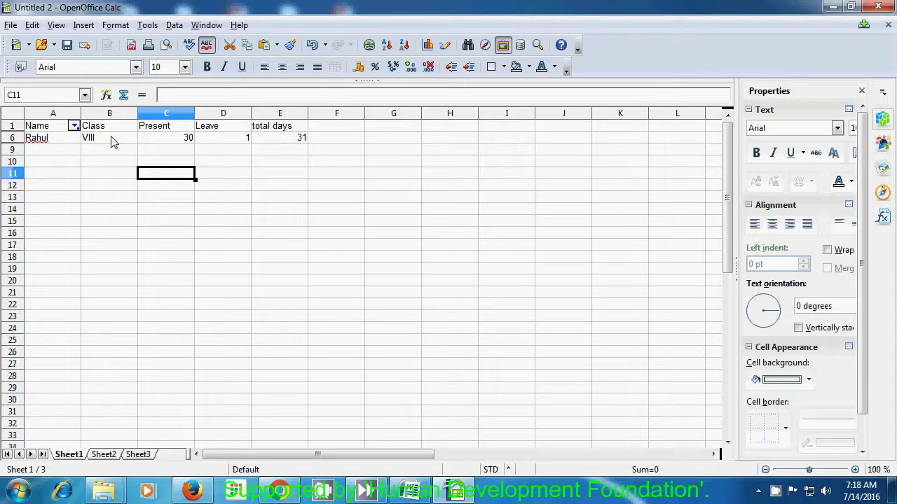
{"action": "left_click", "coordinate": [73, 126]}
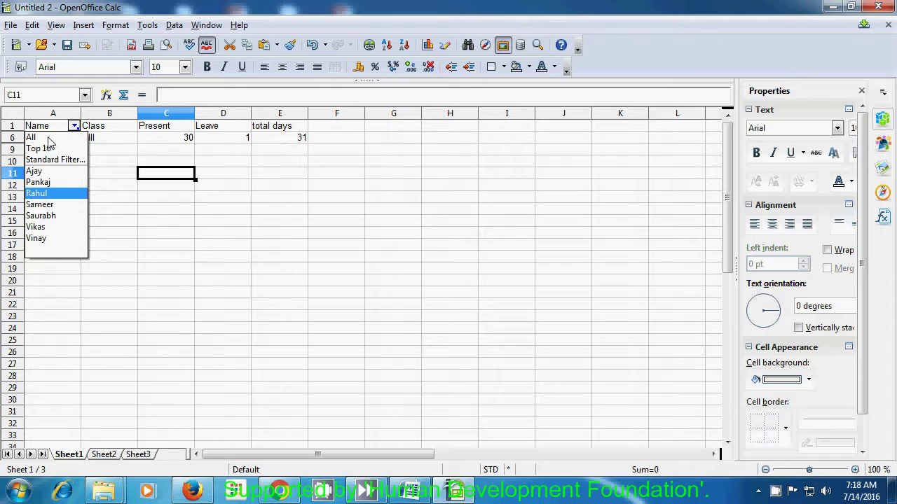
{"action": "left_click", "coordinate": [42, 238]}
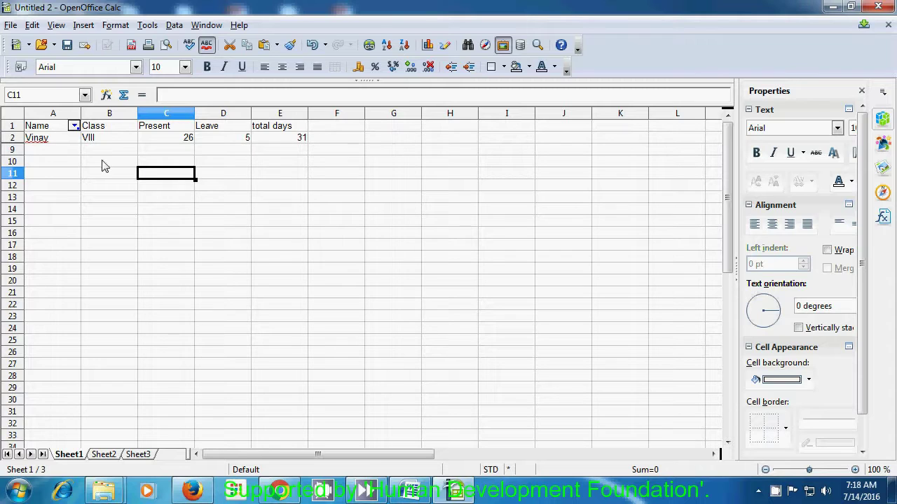
{"action": "left_click", "coordinate": [75, 126]}
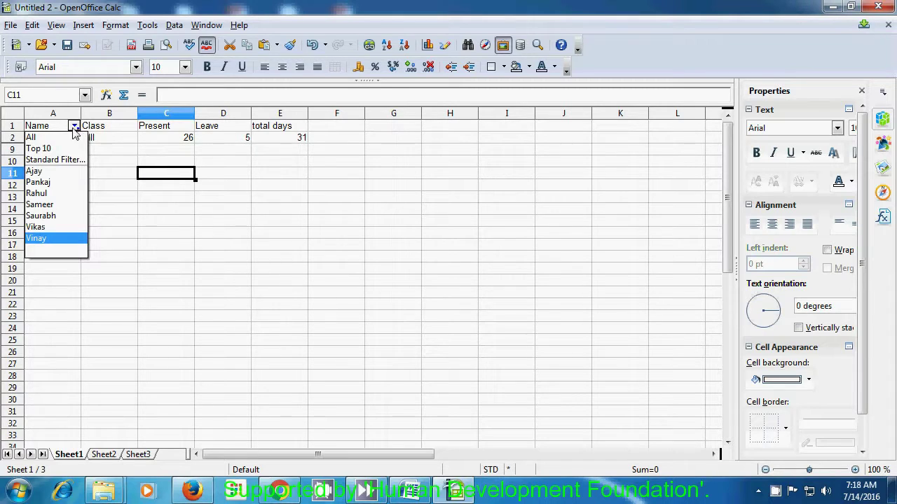
{"action": "left_click", "coordinate": [62, 144]}
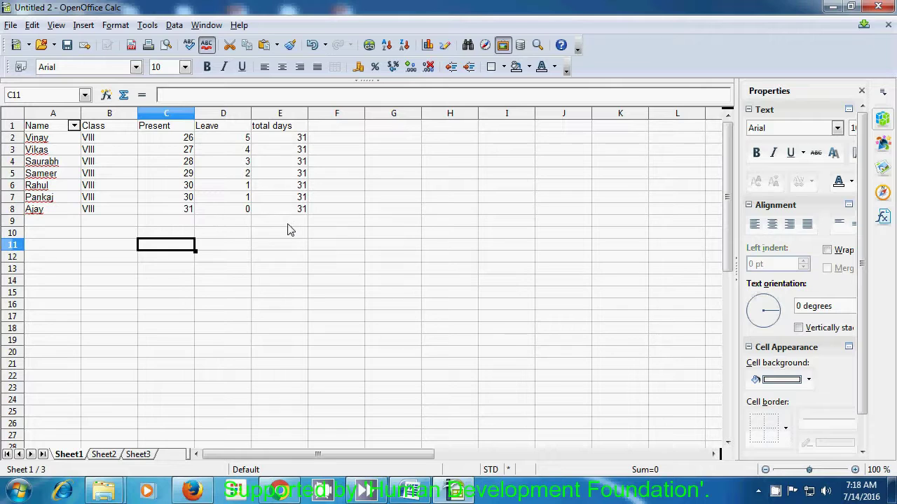
- Add an AutoFilter to the Present column, C1:C8
{"action": "left_click", "coordinate": [158, 128]}
{"action": "left_click_drag", "start_coordinate": [158, 131], "coordinate": [161, 214]}
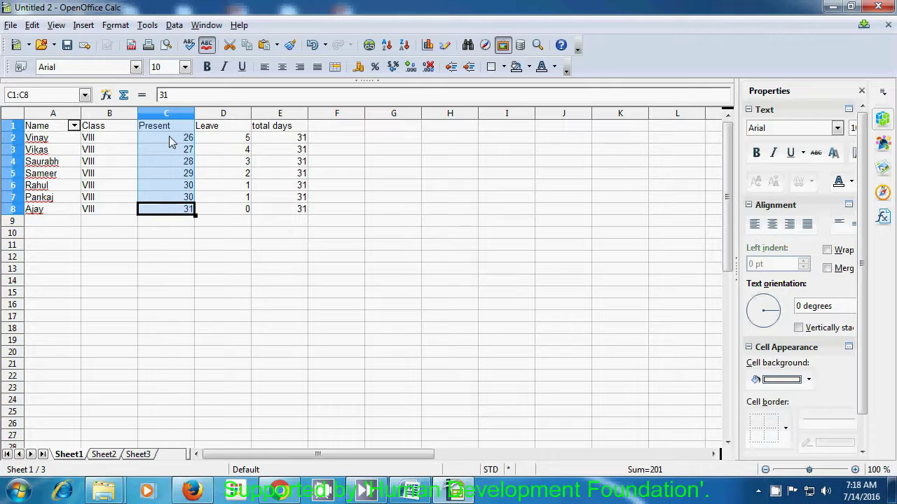
{"action": "left_click", "coordinate": [175, 25]}
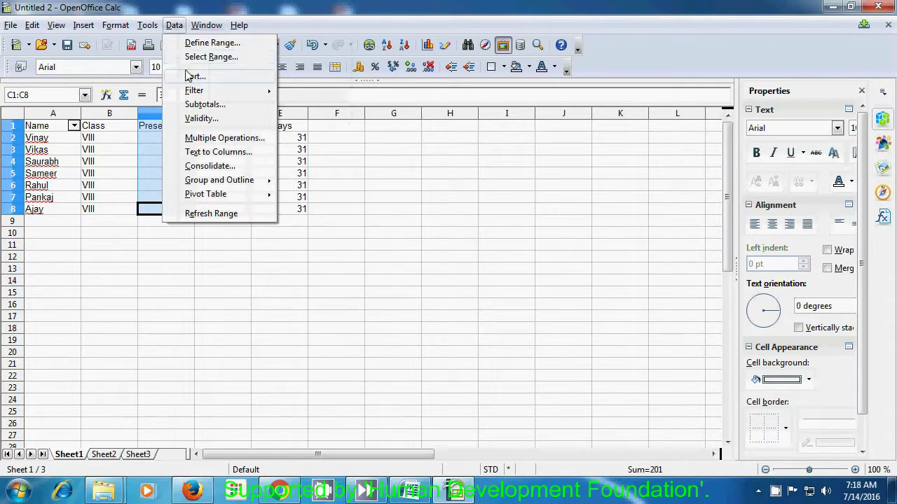
{"action": "mouse_move", "coordinate": [195, 93]}
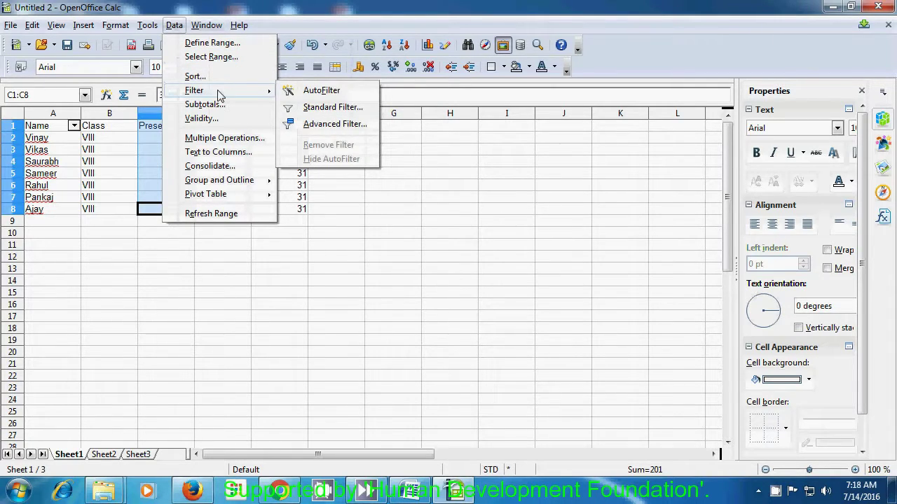
{"action": "left_click", "coordinate": [317, 94]}
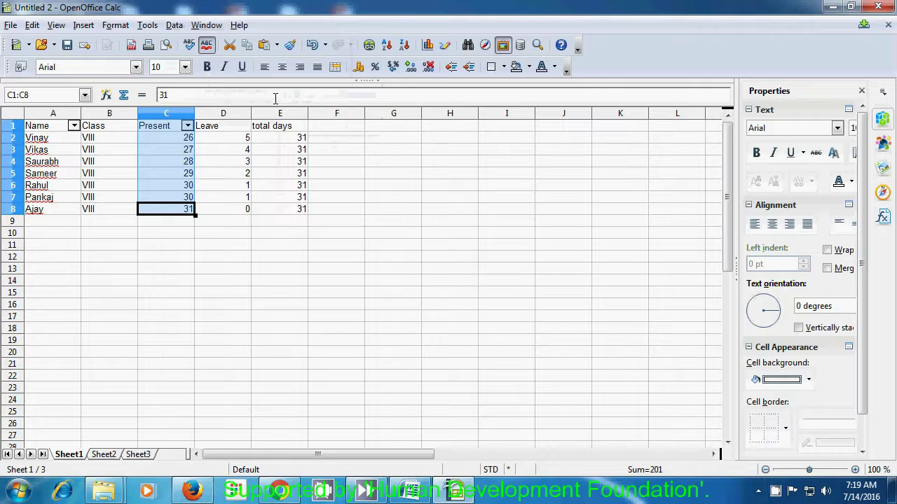
{"action": "left_click", "coordinate": [180, 249]}
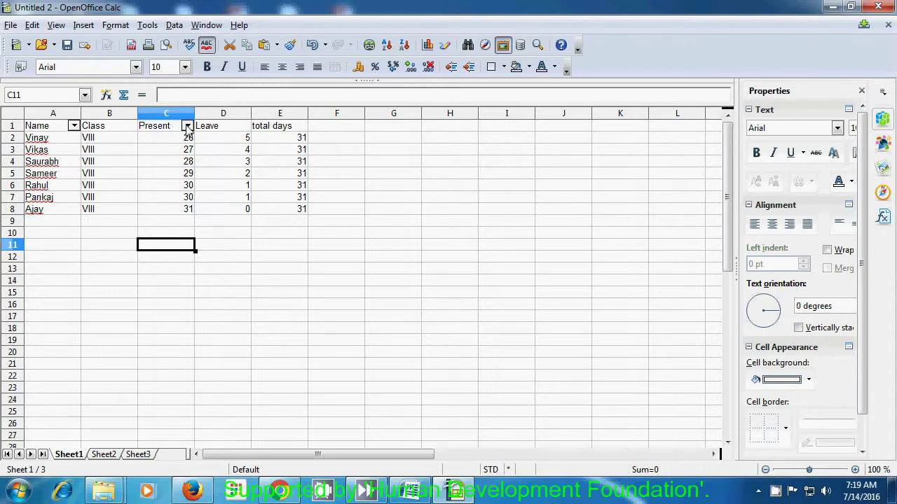
- Filter the Present column by 28 and by 27 in turn, and restore all rows
{"action": "left_click", "coordinate": [188, 127]}
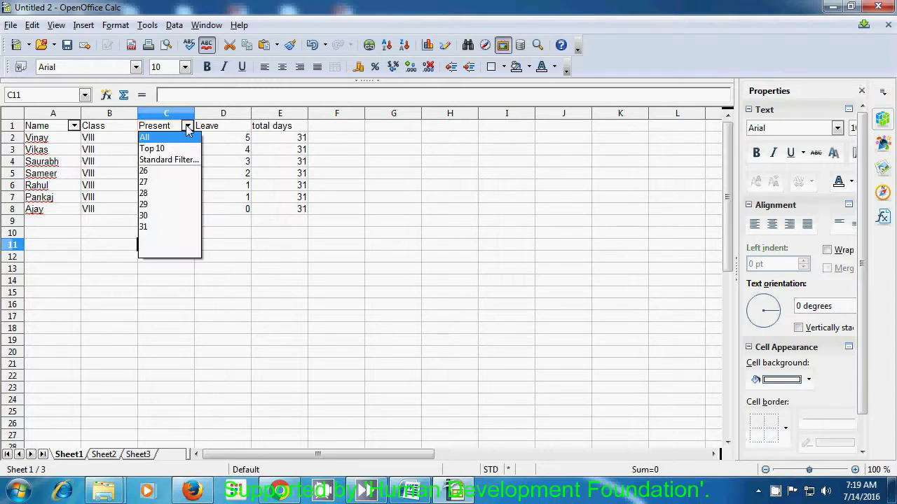
{"action": "left_click", "coordinate": [143, 195]}
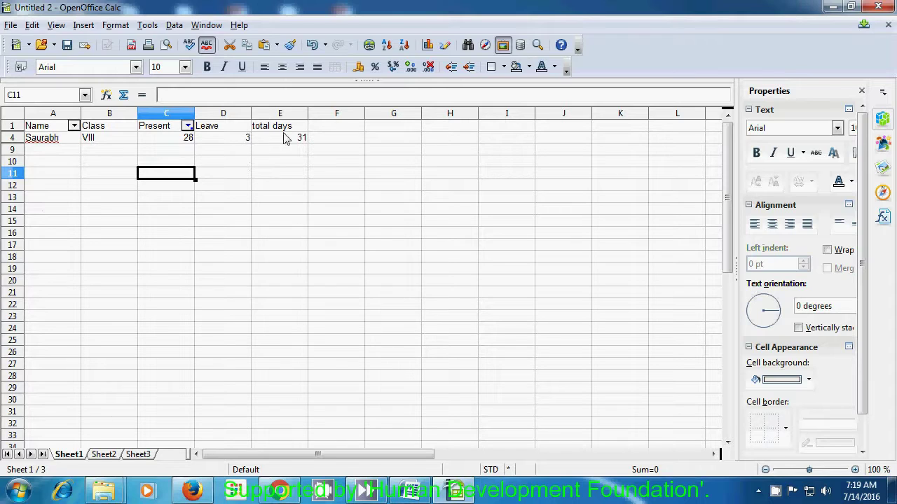
{"action": "left_click", "coordinate": [187, 126]}
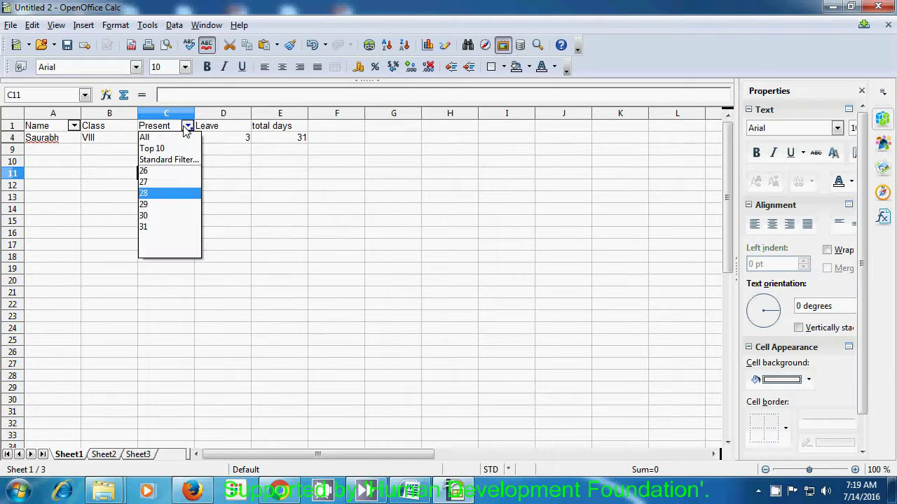
{"action": "left_click", "coordinate": [158, 182]}
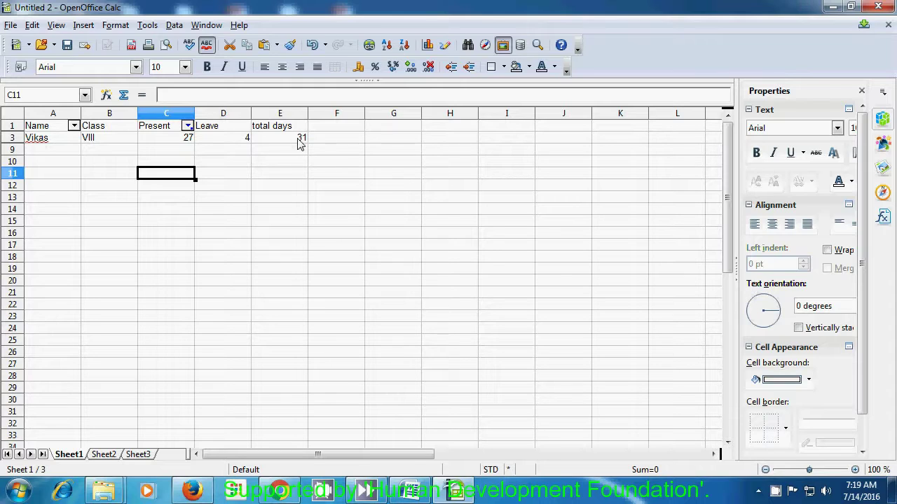
{"action": "left_click", "coordinate": [188, 126]}
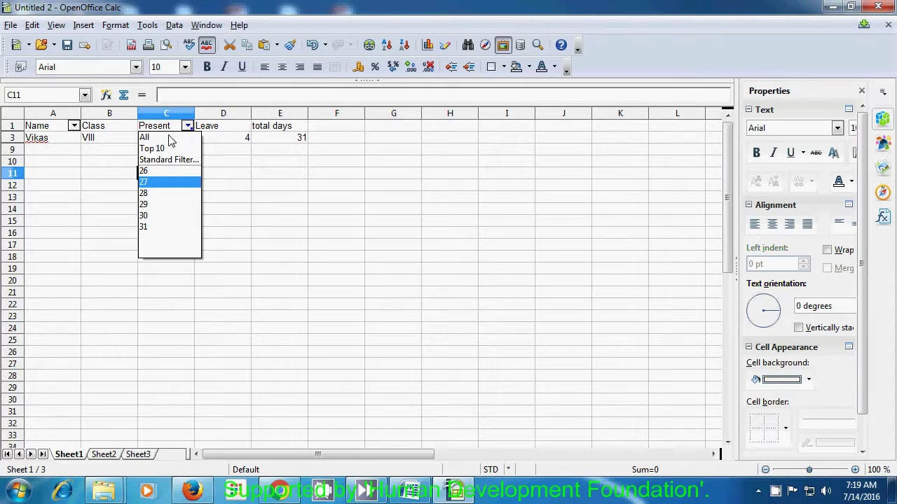
{"action": "left_click", "coordinate": [144, 139]}
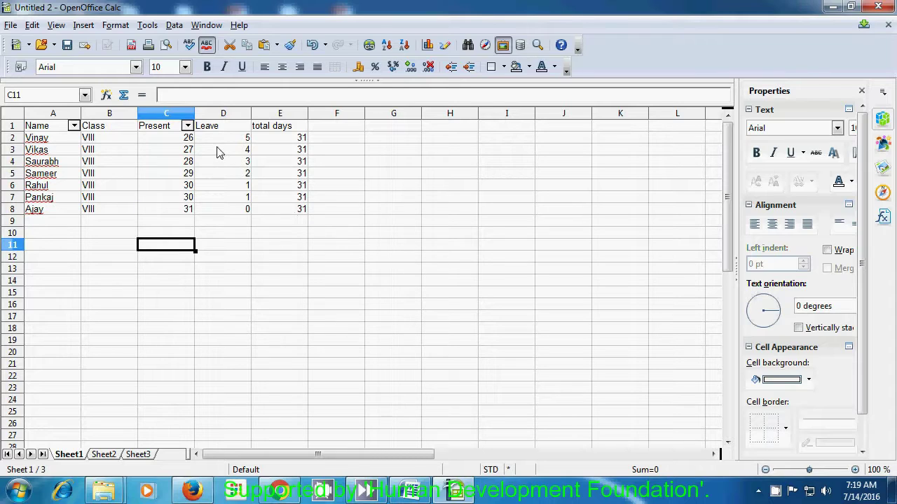
{"action": "left_click", "coordinate": [239, 274]}
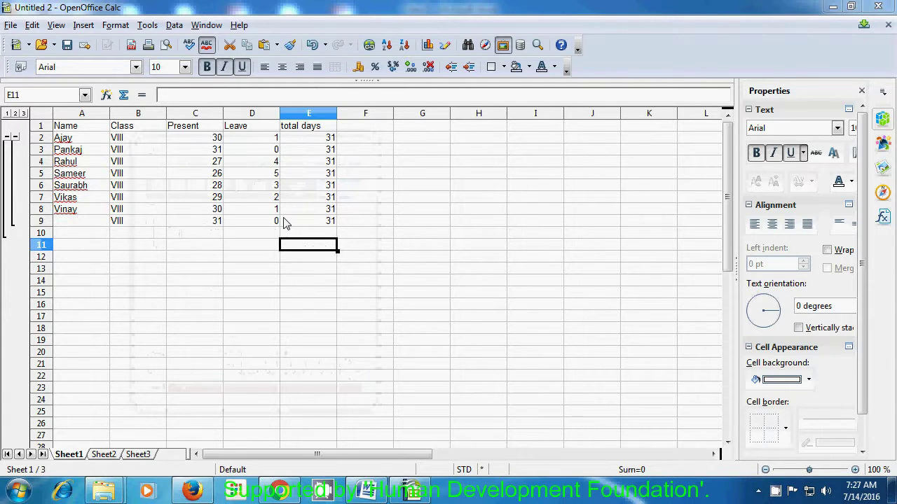
- Insert subtotals for the total days column, E1:E9, grouped by total days and calculated for total days with the Sum function
{"action": "left_click", "coordinate": [301, 132]}
{"action": "left_click_drag", "start_coordinate": [302, 132], "coordinate": [316, 223]}
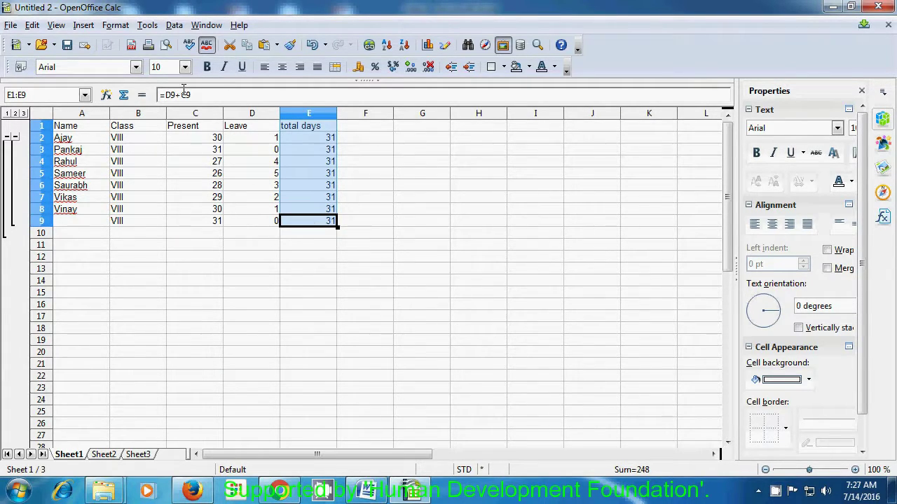
{"action": "left_click", "coordinate": [174, 25]}
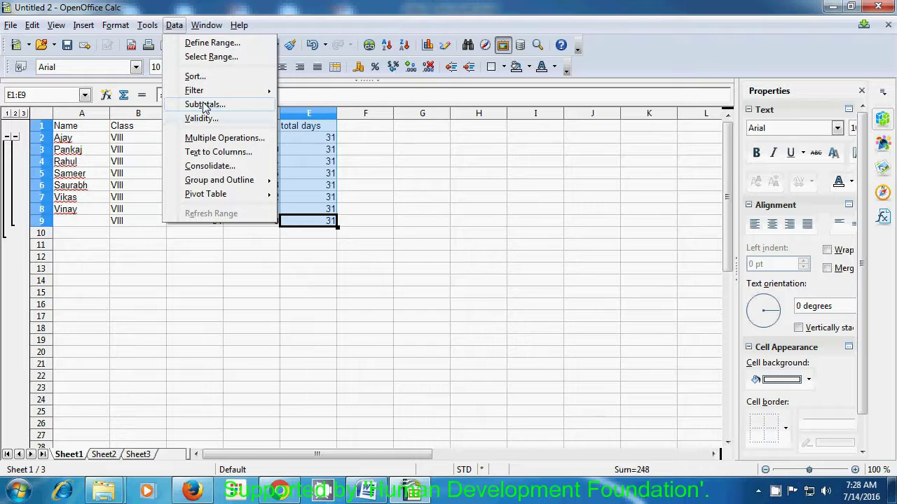
{"action": "left_click", "coordinate": [205, 105]}
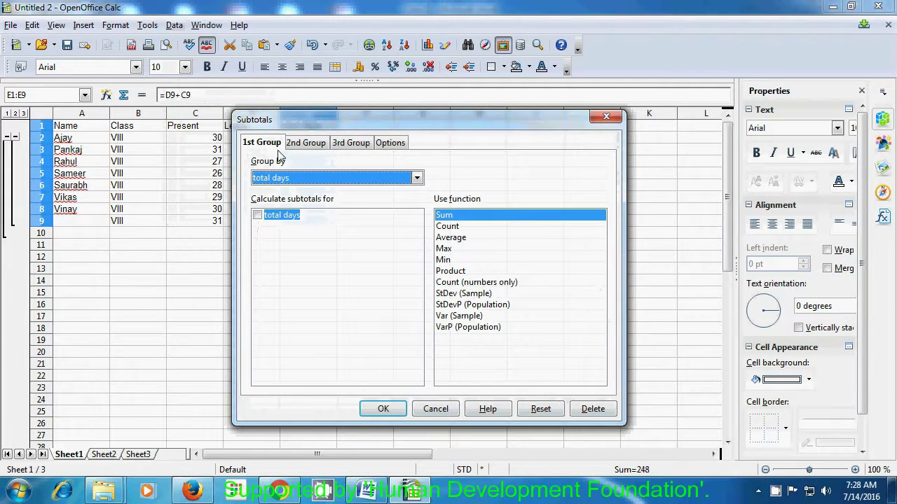
{"action": "left_click", "coordinate": [417, 178]}
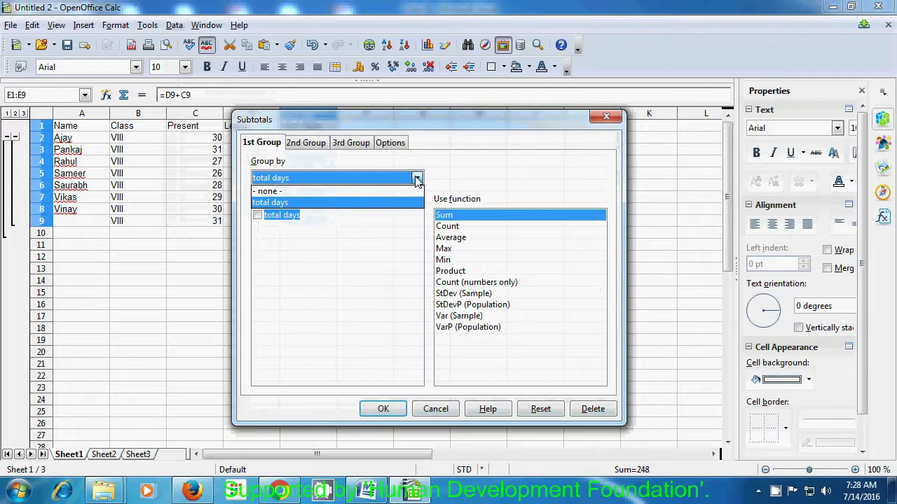
{"action": "left_click", "coordinate": [359, 203]}
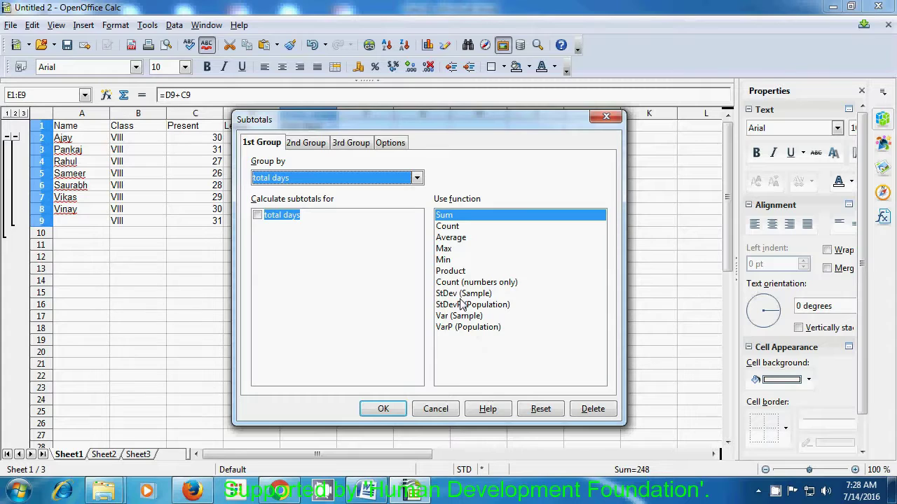
{"action": "left_click", "coordinate": [452, 220]}
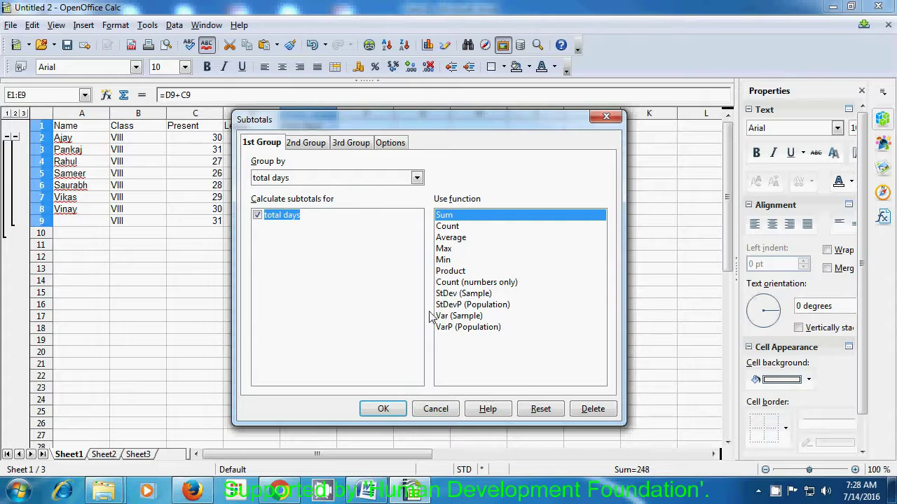
{"action": "left_click", "coordinate": [385, 413]}
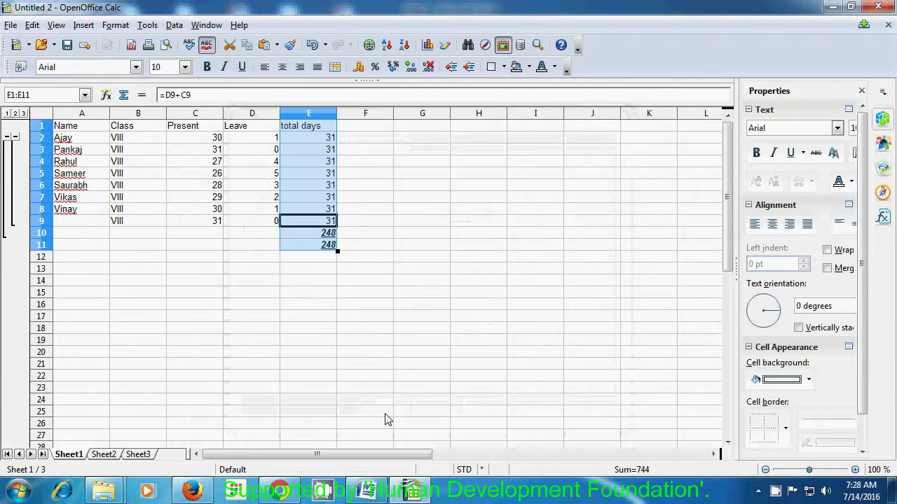
- Insert subtotals for the Leave column, D1:D9, grouped by Leave and calculated for Leave with the Count function
{"action": "left_click", "coordinate": [332, 295]}
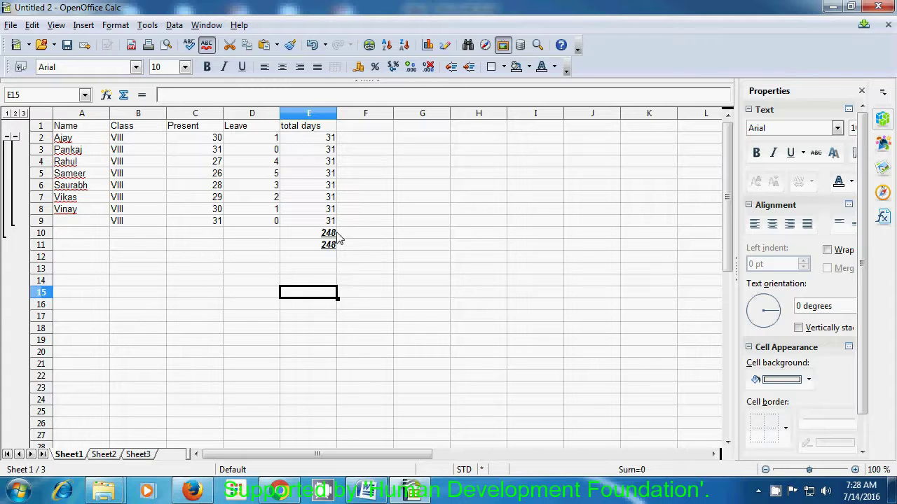
{"action": "left_click_drag", "start_coordinate": [250, 127], "coordinate": [261, 223]}
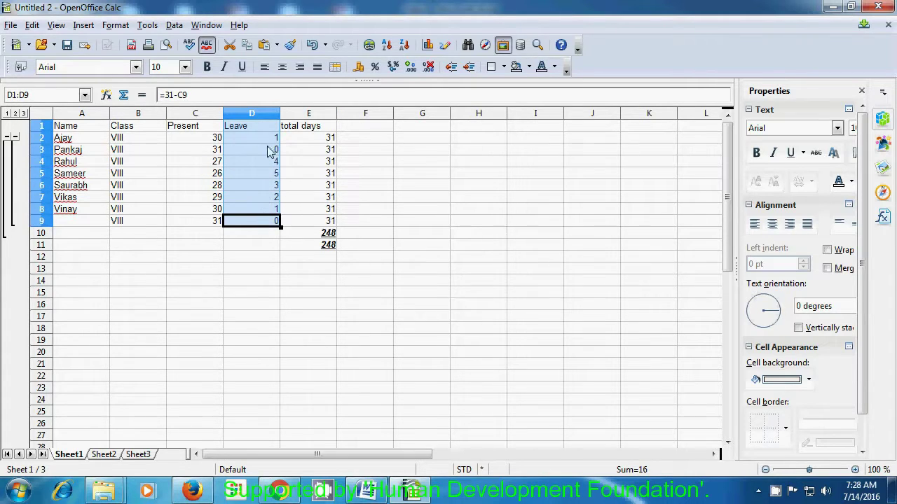
{"action": "left_click", "coordinate": [279, 222]}
{"action": "left_click", "coordinate": [173, 26]}
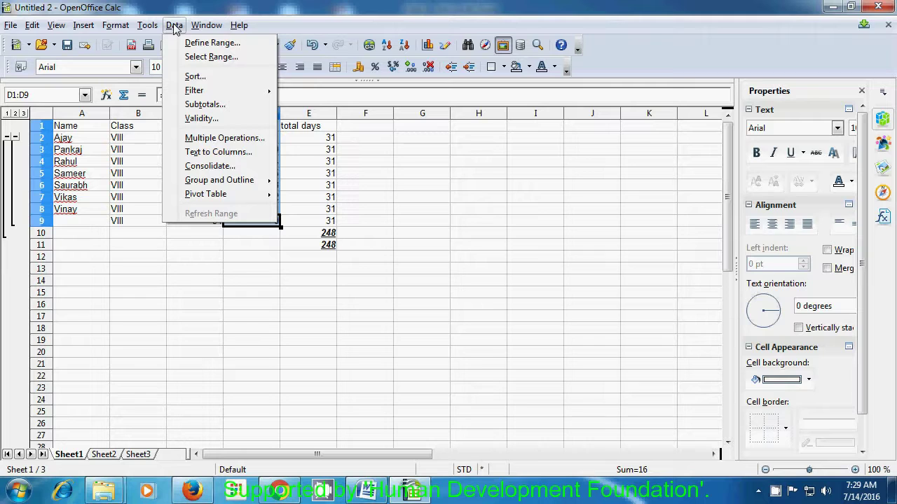
{"action": "left_click", "coordinate": [205, 104]}
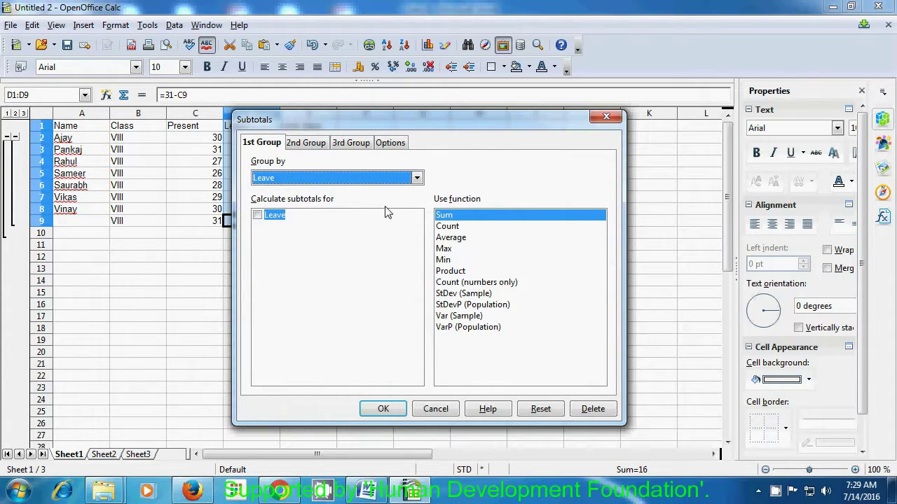
{"action": "left_click", "coordinate": [446, 228]}
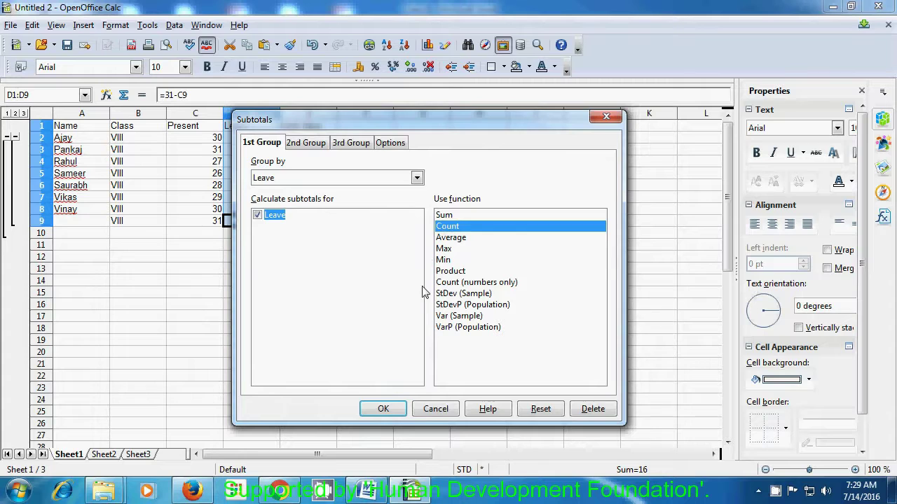
{"action": "left_click", "coordinate": [383, 409]}
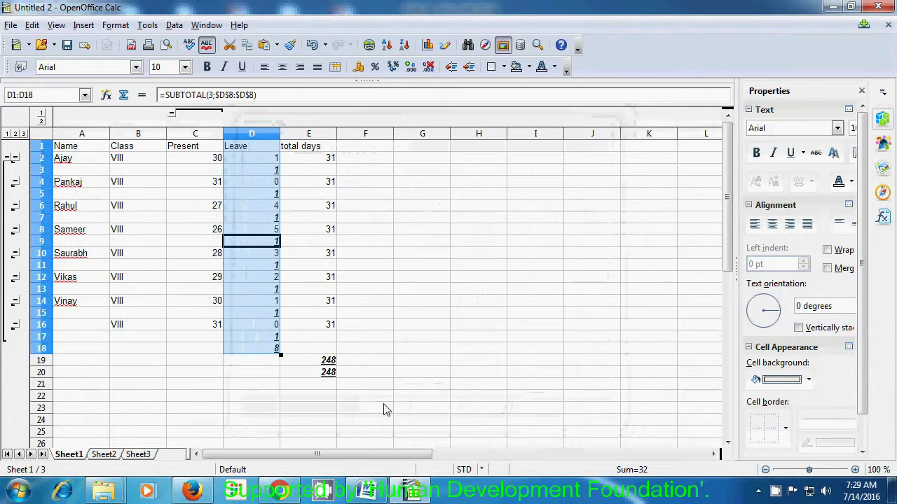
{"action": "left_click", "coordinate": [286, 385]}
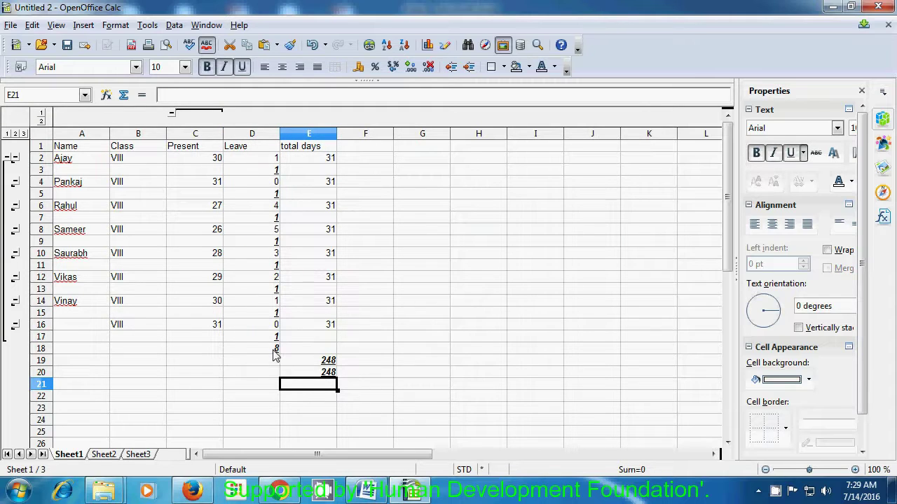
{"action": "left_click", "coordinate": [276, 352]}
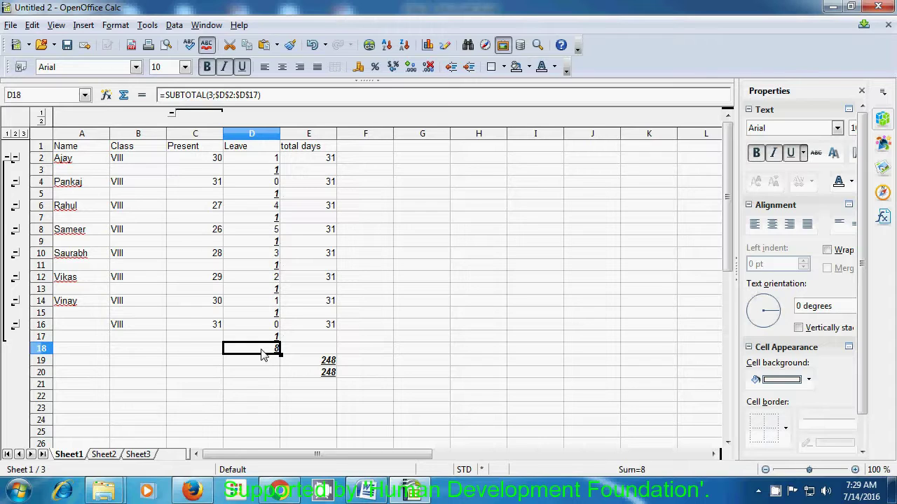
- Insert subtotals for the Present column, C1:C16, grouped by Present and calculated for Present with the Average function
{"action": "left_click_drag", "start_coordinate": [191, 150], "coordinate": [219, 331]}
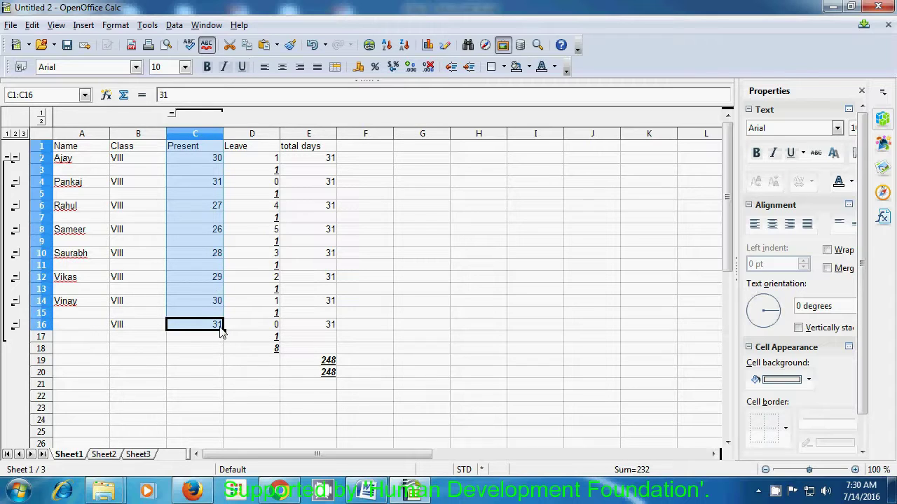
{"action": "left_click", "coordinate": [175, 26]}
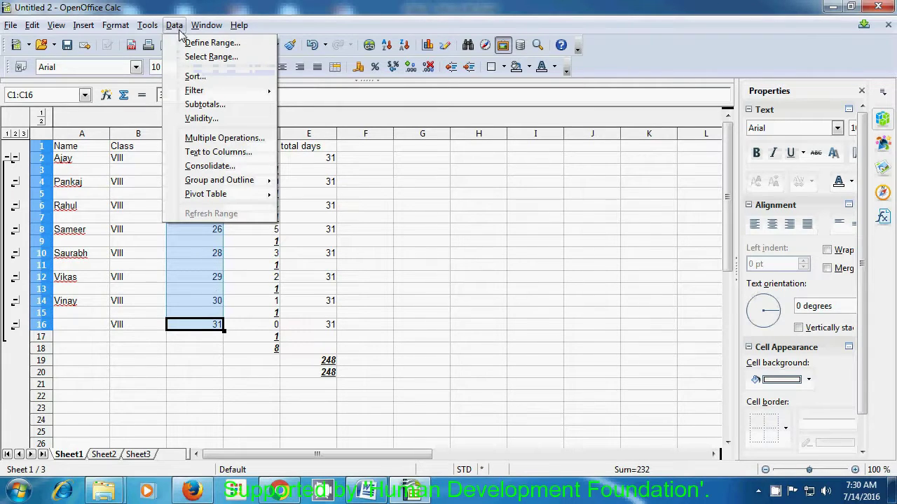
{"action": "left_click", "coordinate": [201, 105]}
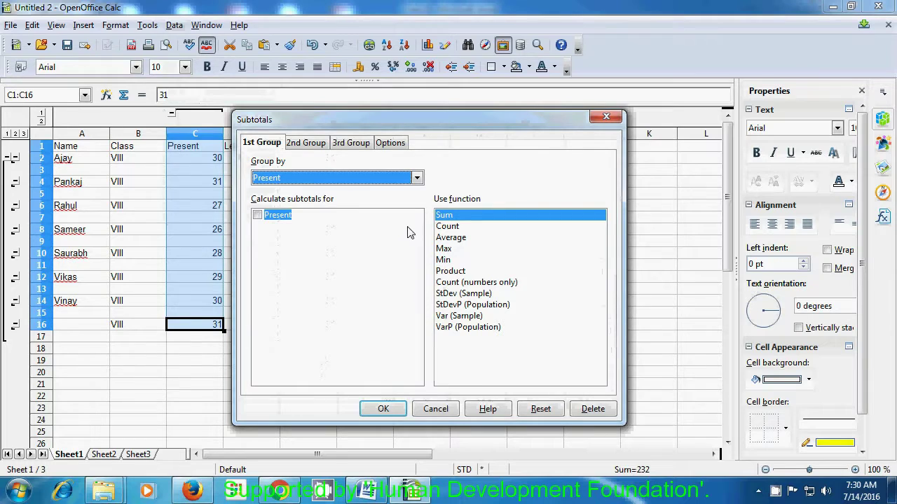
{"action": "left_click", "coordinate": [445, 239]}
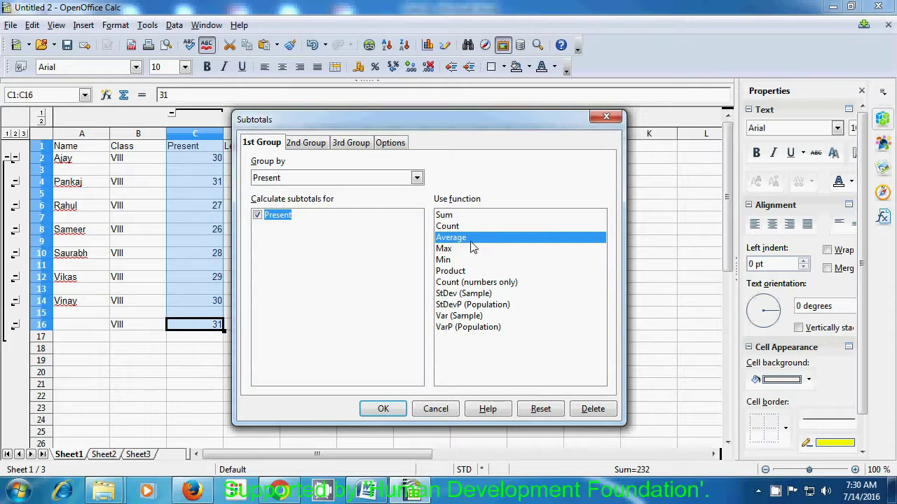
{"action": "left_click", "coordinate": [384, 409]}
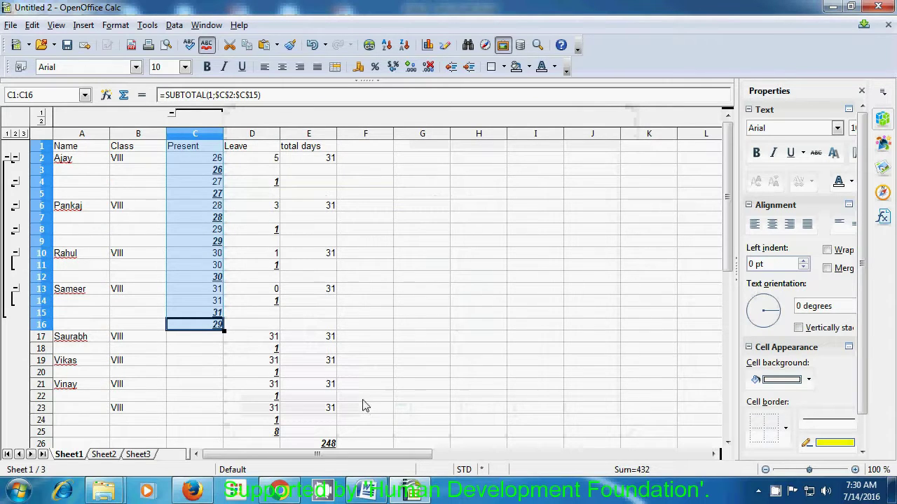
{"action": "left_click", "coordinate": [356, 339]}
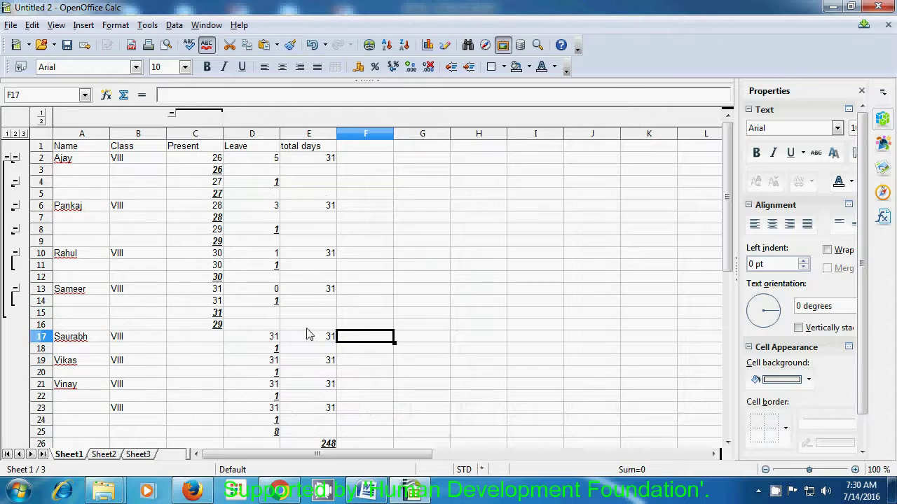
- Examine the subtotal rows of the Present, Leave and total days columns, including the overall average in C16
{"action": "scroll", "coordinate": [207, 331], "scroll_direction": "down", "scroll_amount": 3}
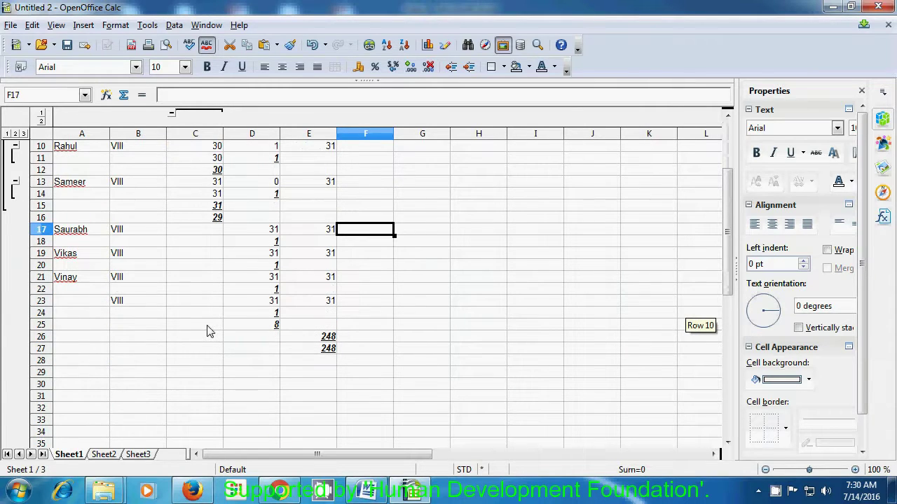
{"action": "scroll", "coordinate": [207, 331], "scroll_direction": "up", "scroll_amount": 3}
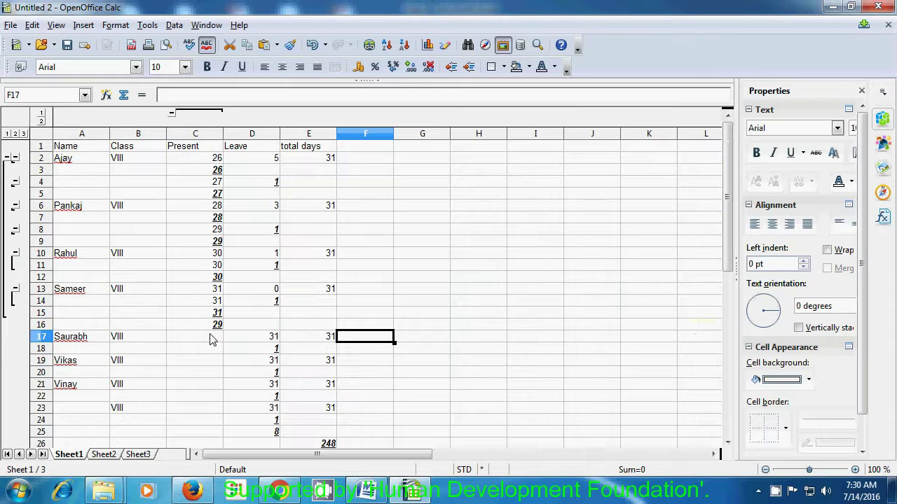
{"action": "left_click", "coordinate": [218, 326]}
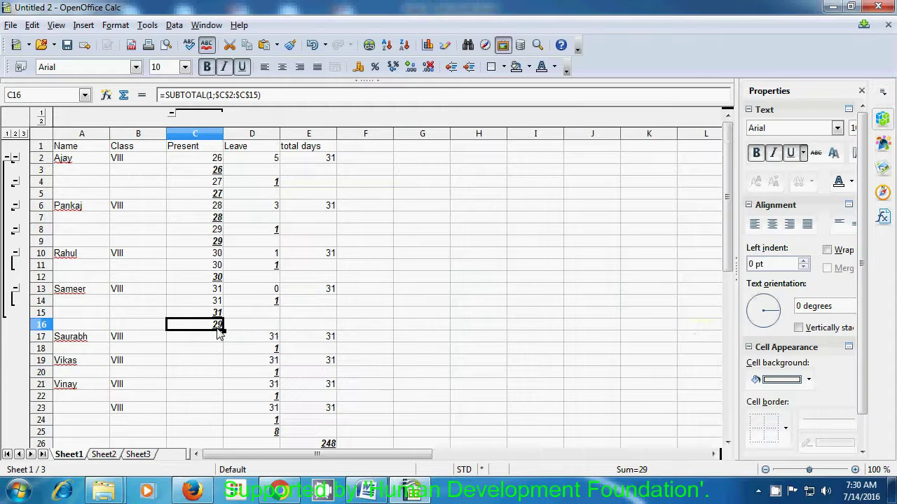
{"action": "scroll", "coordinate": [218, 334], "scroll_direction": "down", "scroll_amount": 1}
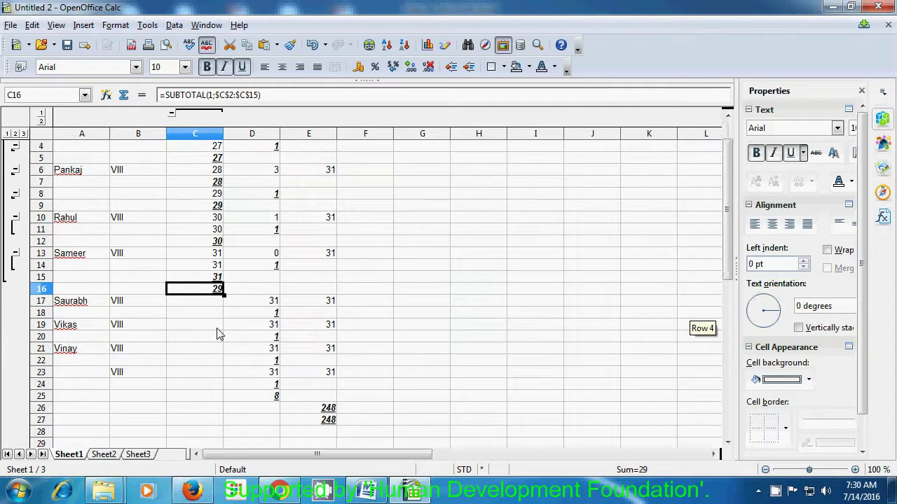
{"action": "scroll", "coordinate": [218, 335], "scroll_direction": "down", "scroll_amount": 1}
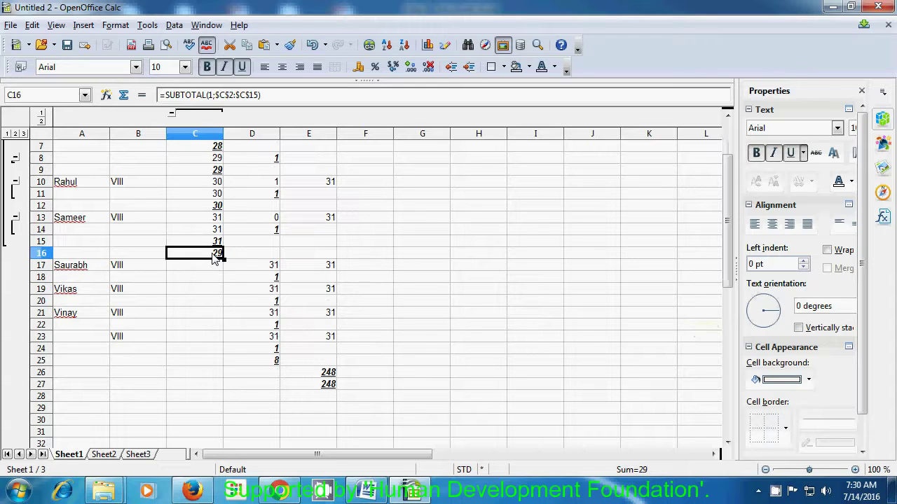
{"action": "scroll", "coordinate": [214, 259], "scroll_direction": "down", "scroll_amount": 10}
{"action": "scroll", "coordinate": [214, 259], "scroll_direction": "up", "scroll_amount": 12}
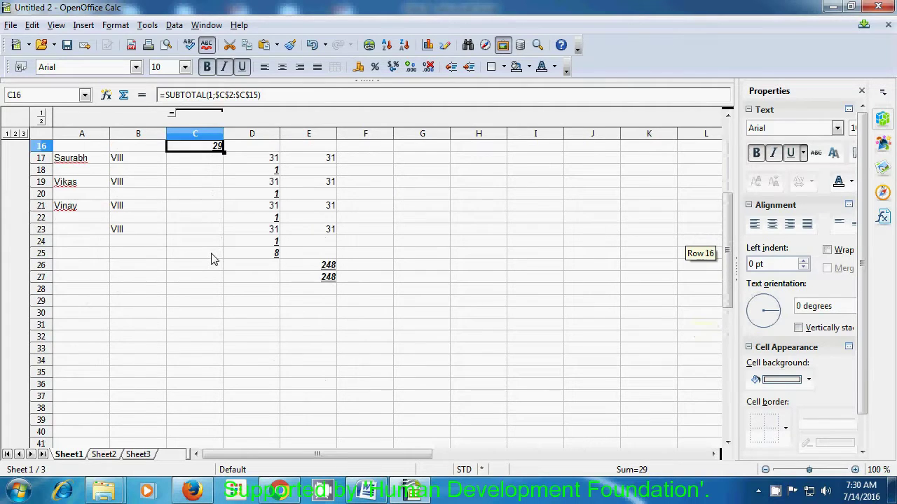
{"action": "left_click", "coordinate": [409, 207]}
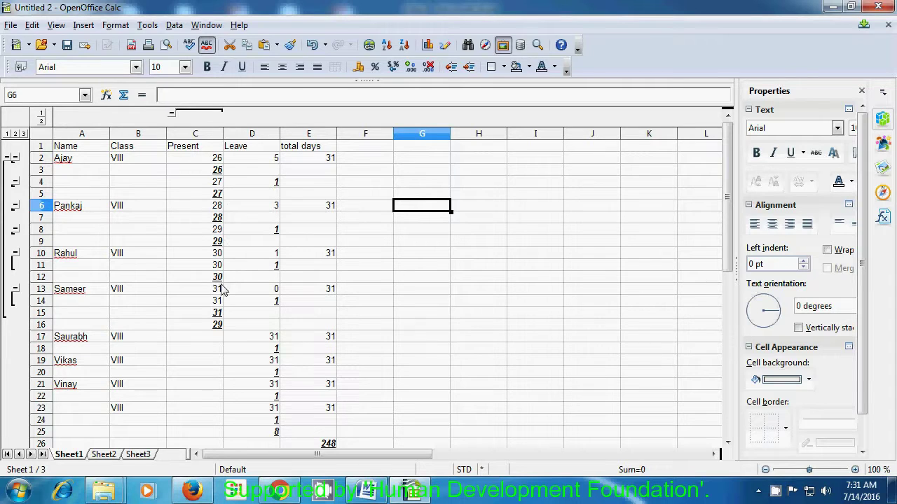
{"action": "left_click", "coordinate": [213, 327]}
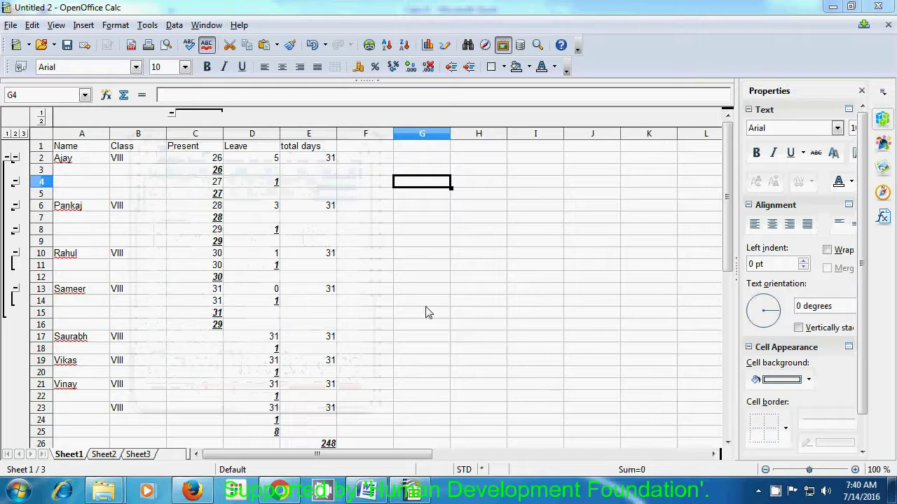
- Undo the recent subtotal and sorting operations on the attendance table to restore the unsorted name order
{"action": "left_click", "coordinate": [437, 274]}
{"action": "key", "text": "ctrl+Page_Down"}
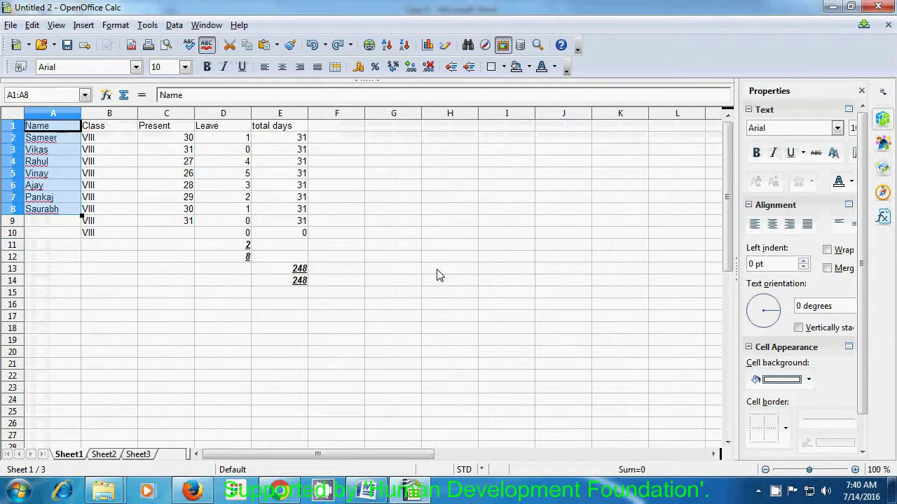
{"action": "key", "text": "ctrl+shift+Right"}
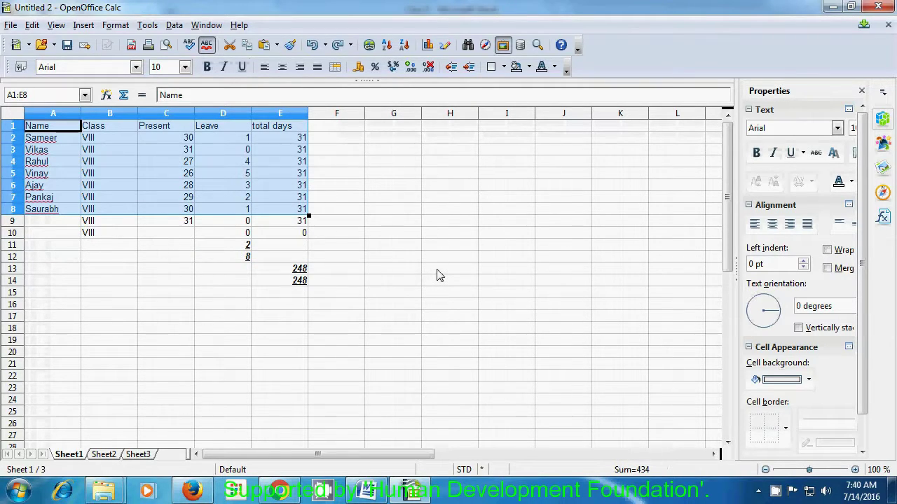
- Delete the leftover subtotals below the table in E14, E13, D12 and D11
{"action": "left_click", "coordinate": [291, 272]}
{"action": "left_click", "coordinate": [296, 281]}
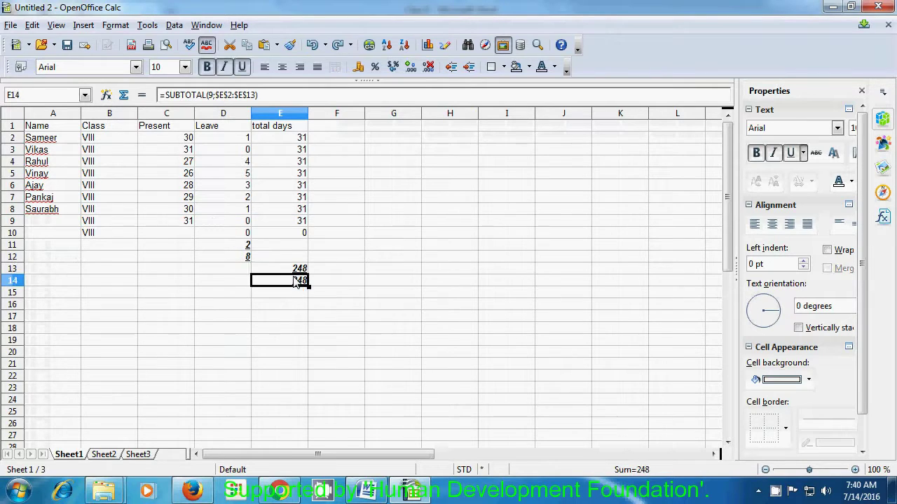
{"action": "key", "text": "Delete"}
{"action": "left_click", "coordinate": [296, 270]}
{"action": "key", "text": "Delete"}
{"action": "left_click", "coordinate": [237, 258]}
{"action": "key", "text": "Delete"}
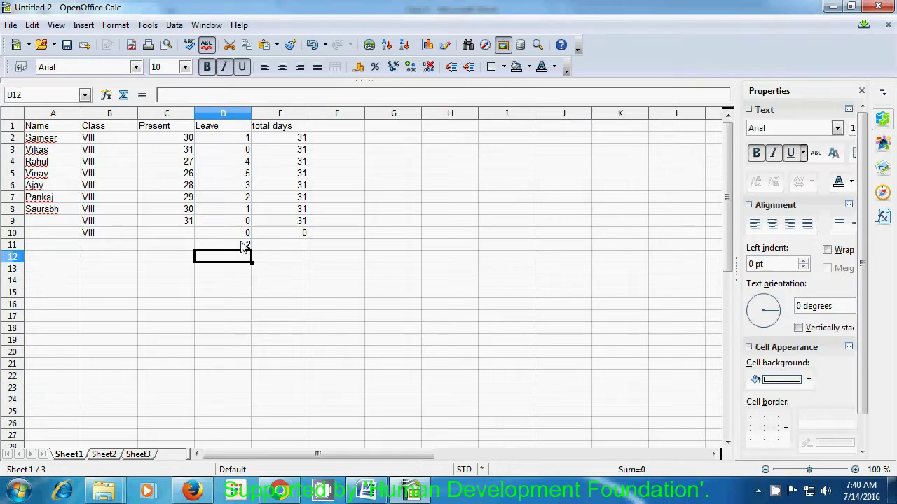
{"action": "left_click", "coordinate": [241, 247]}
{"action": "key", "text": "Delete"}
- Define validity criteria for cell F2 that allow only whole numbers greater than a minimum of 100
{"action": "left_click", "coordinate": [348, 139]}
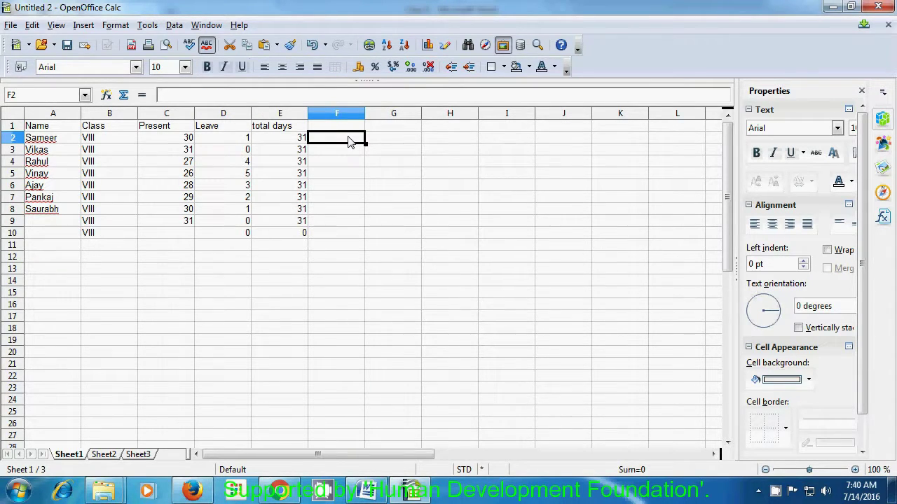
{"action": "left_click", "coordinate": [176, 26]}
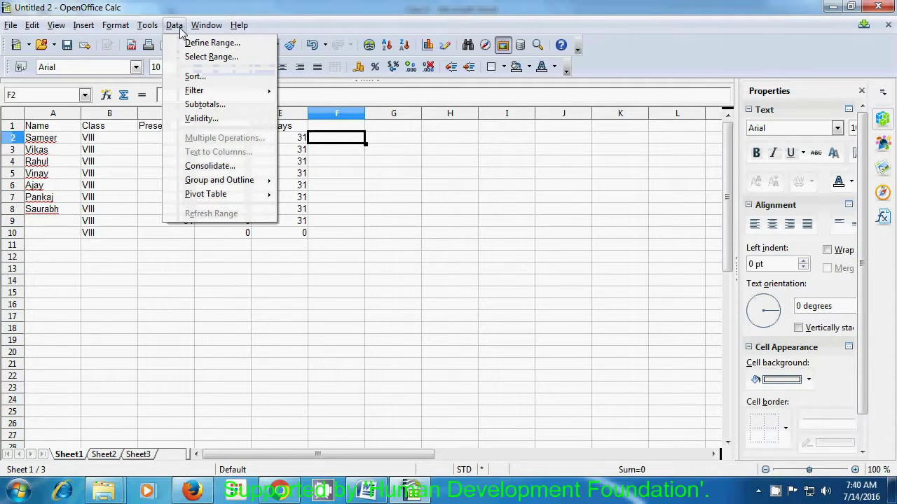
{"action": "left_click", "coordinate": [203, 119]}
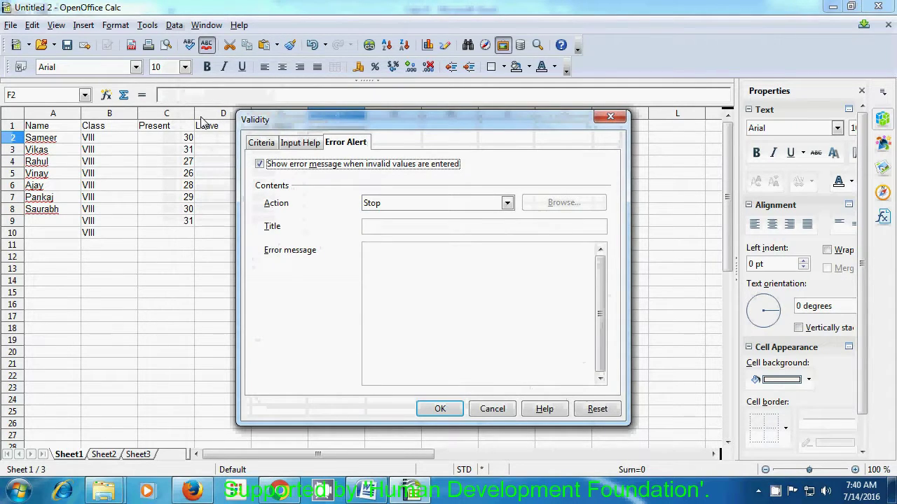
{"action": "left_click", "coordinate": [252, 144]}
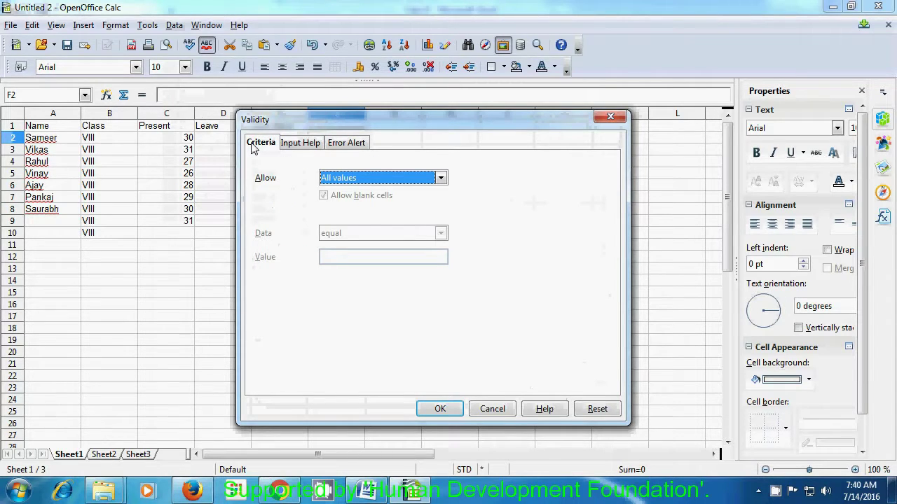
{"action": "left_click", "coordinate": [440, 180]}
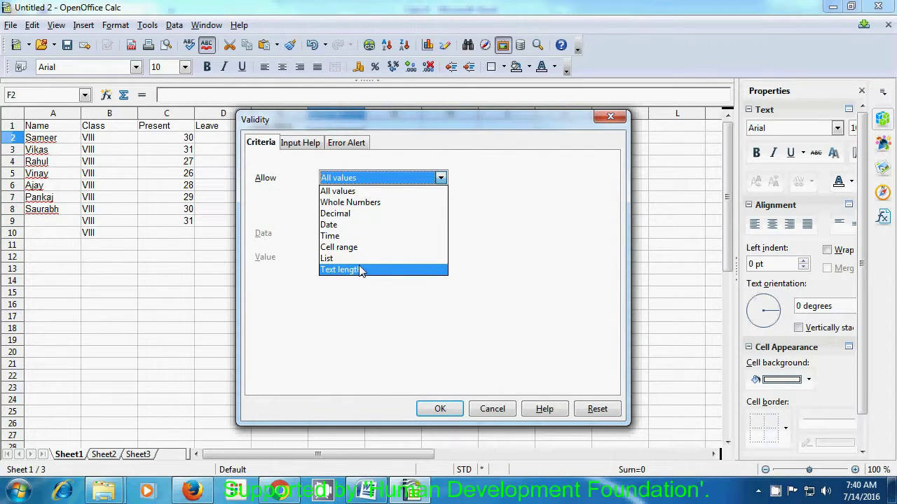
{"action": "left_click", "coordinate": [356, 208]}
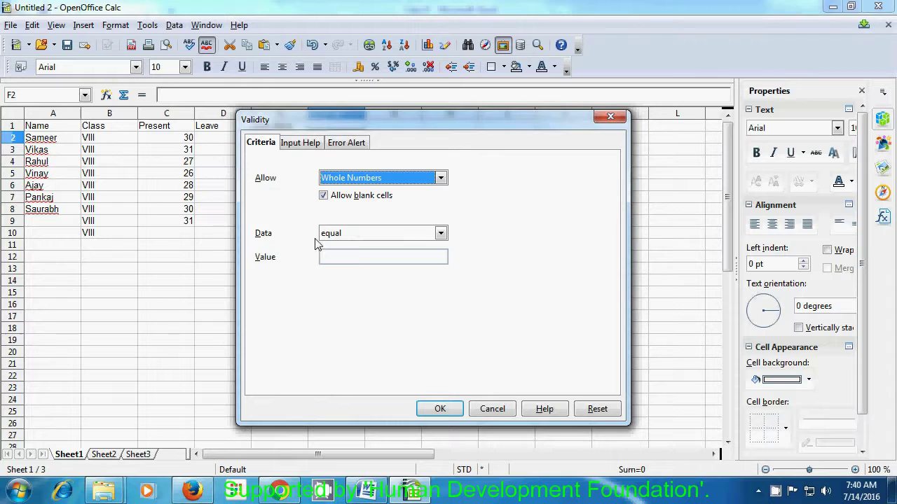
{"action": "left_click", "coordinate": [441, 235]}
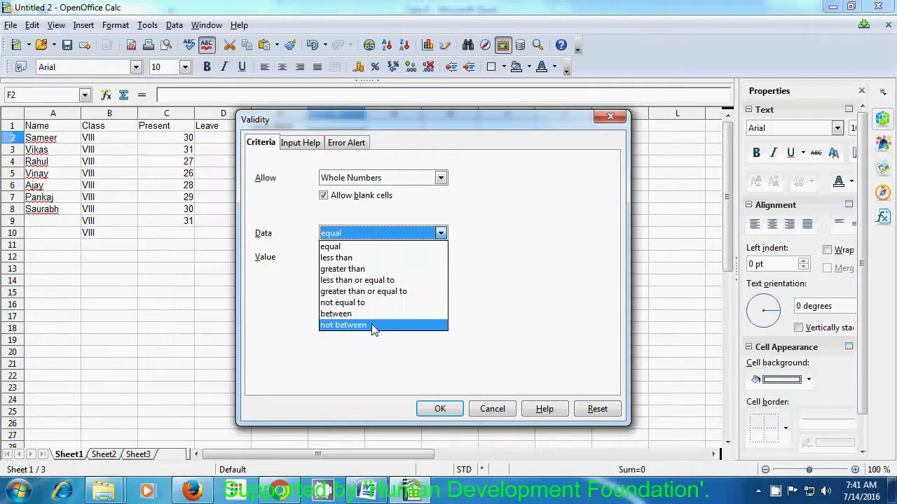
{"action": "left_click", "coordinate": [352, 269]}
{"action": "left_click", "coordinate": [355, 258]}
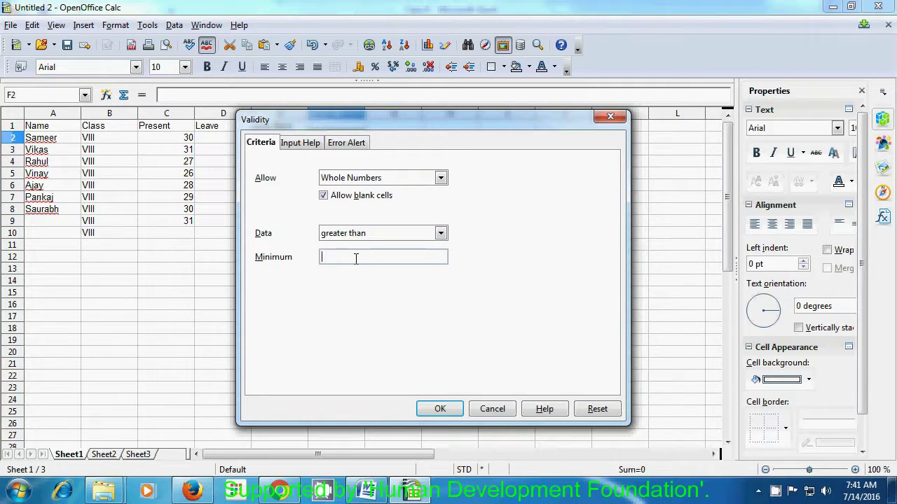
{"action": "type", "text": "100"}
- Set the error alert for F2 to Warning with the error message "greater than 100" and apply the validity rule
{"action": "left_click", "coordinate": [311, 144]}
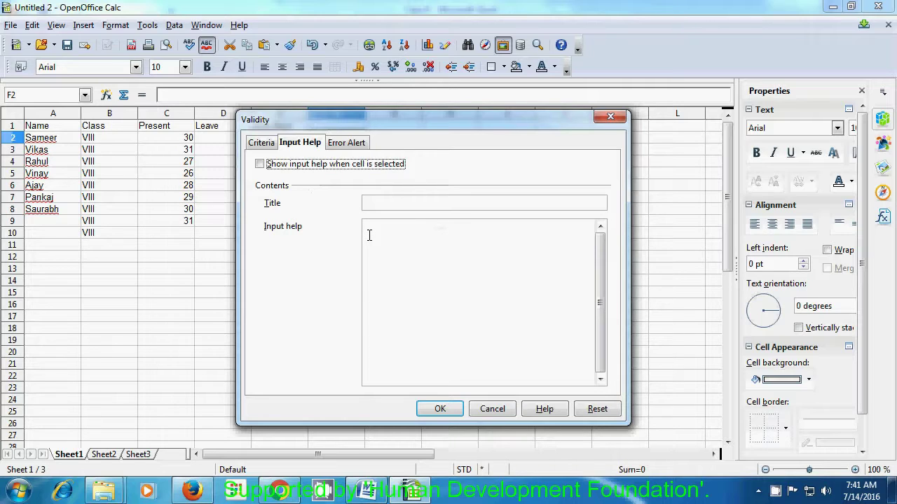
{"action": "left_click", "coordinate": [352, 144]}
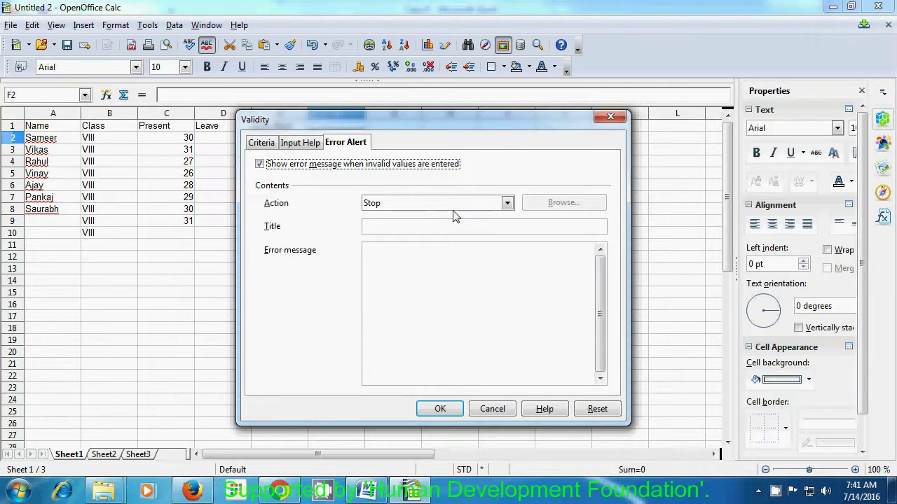
{"action": "left_click", "coordinate": [505, 205]}
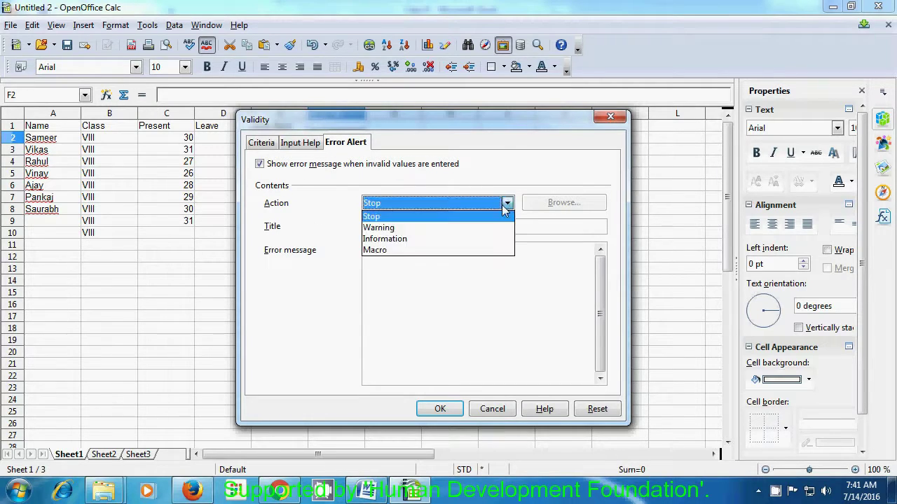
{"action": "left_click", "coordinate": [428, 230]}
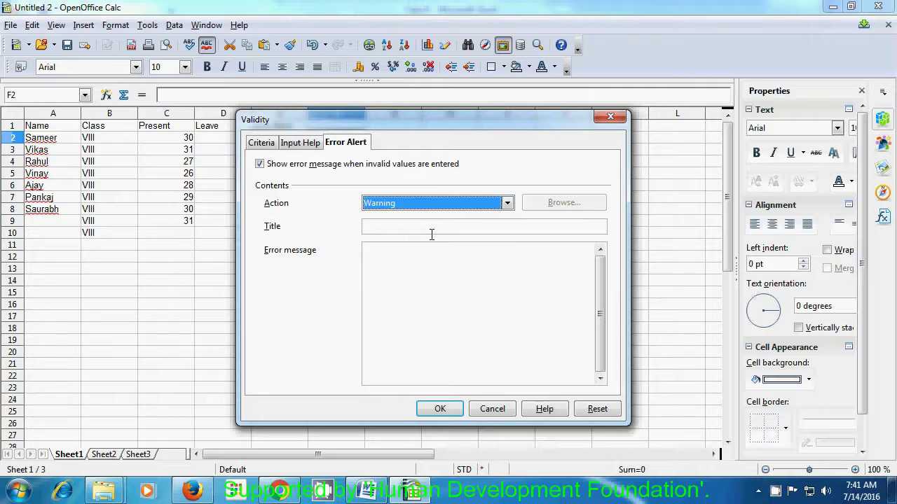
{"action": "left_click", "coordinate": [414, 262]}
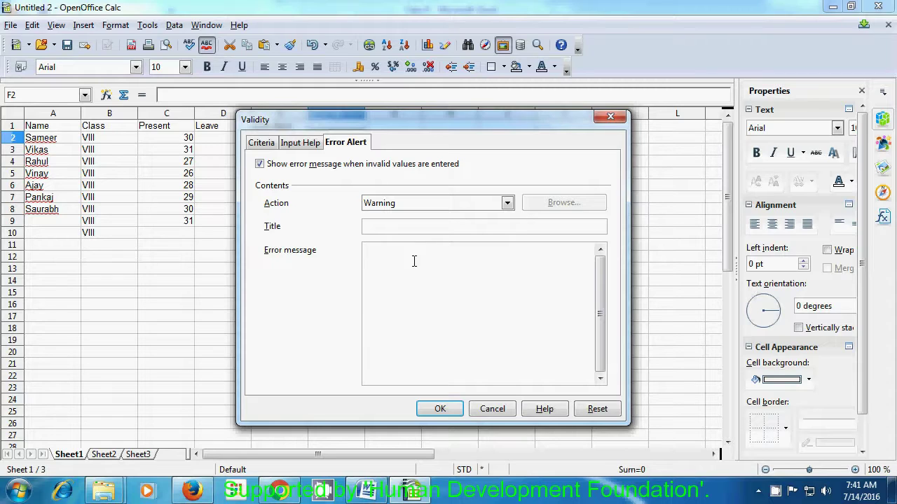
{"action": "type", "text": "greater than 100"}
{"action": "left_click", "coordinate": [439, 409]}
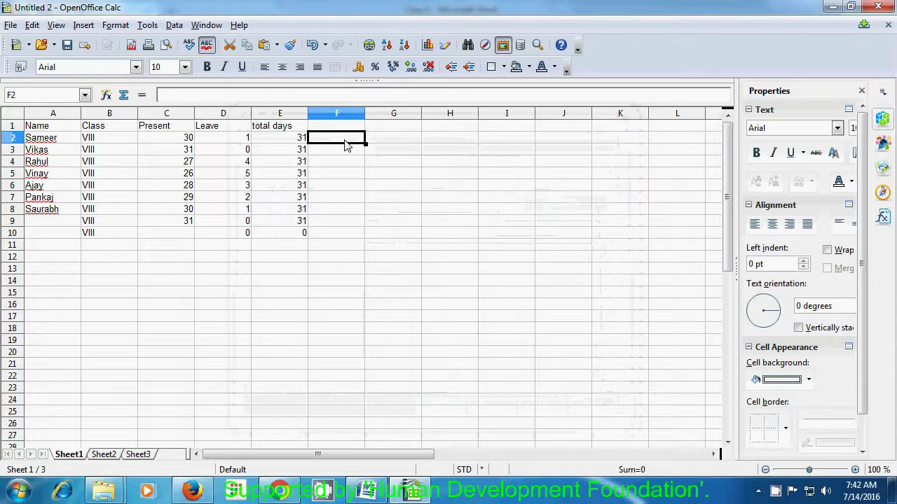
- Test the rule by entering 56 in F2 and accept the value despite the warning
{"action": "type", "text": "56"}
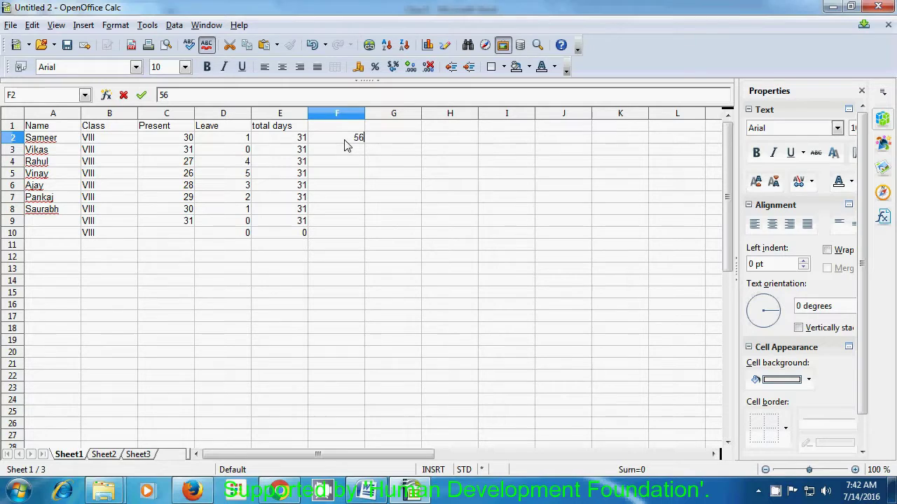
{"action": "key", "text": "Return"}
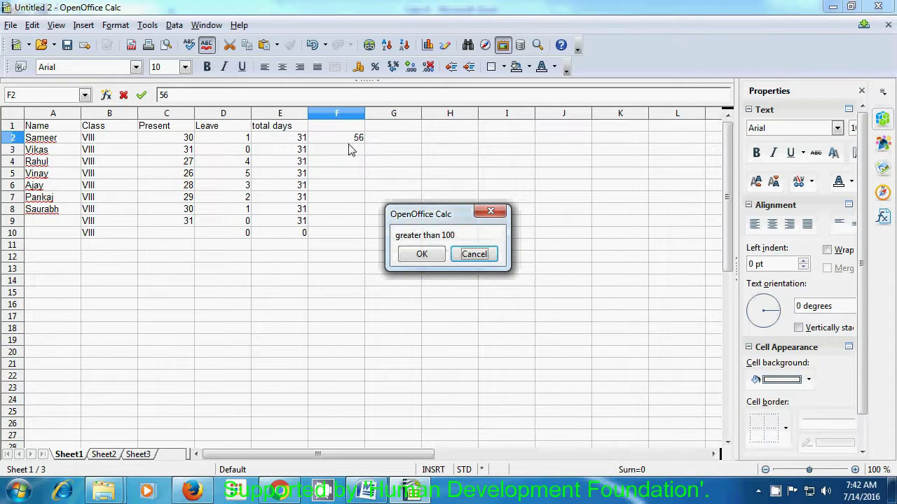
{"action": "left_click", "coordinate": [418, 254]}
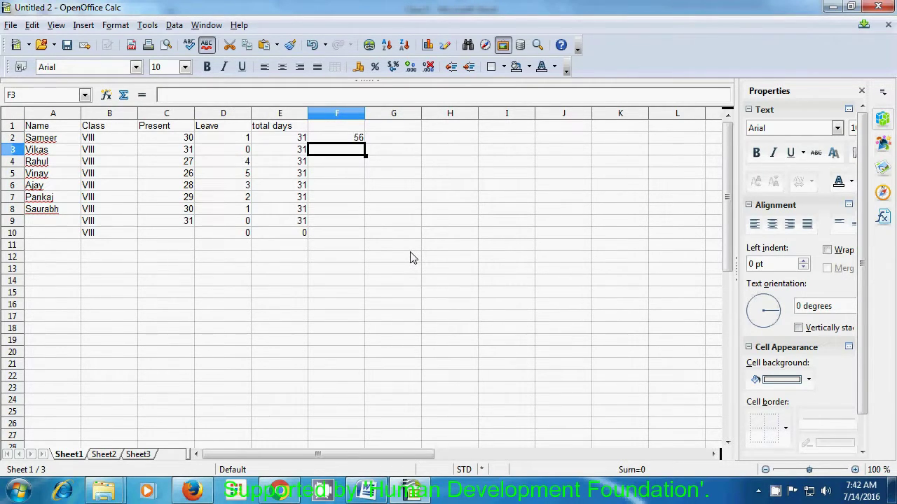
- Define a validity rule for cell G2 that allows only dates greater than a minimum of 7
{"action": "left_click", "coordinate": [389, 140]}
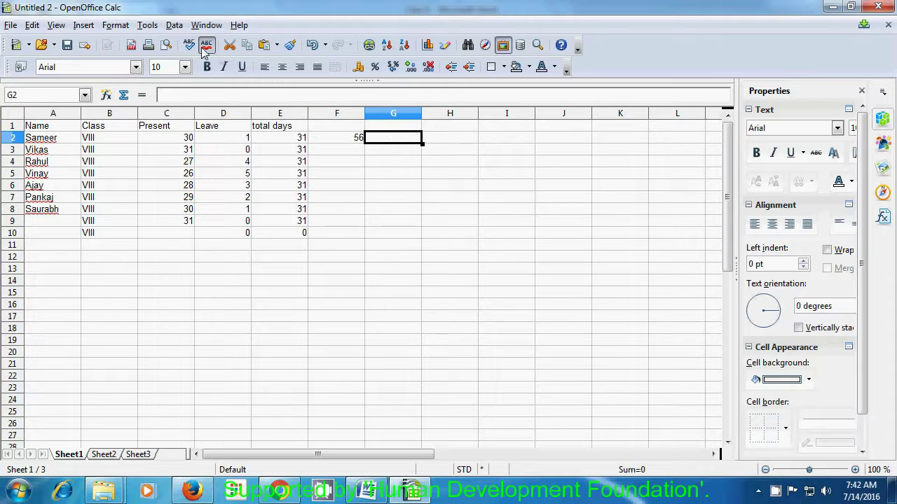
{"action": "left_click", "coordinate": [173, 25]}
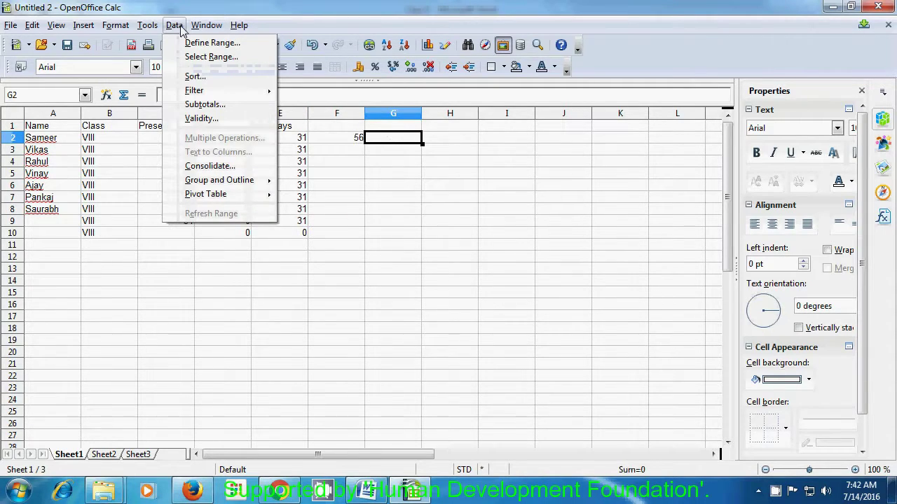
{"action": "left_click", "coordinate": [200, 118]}
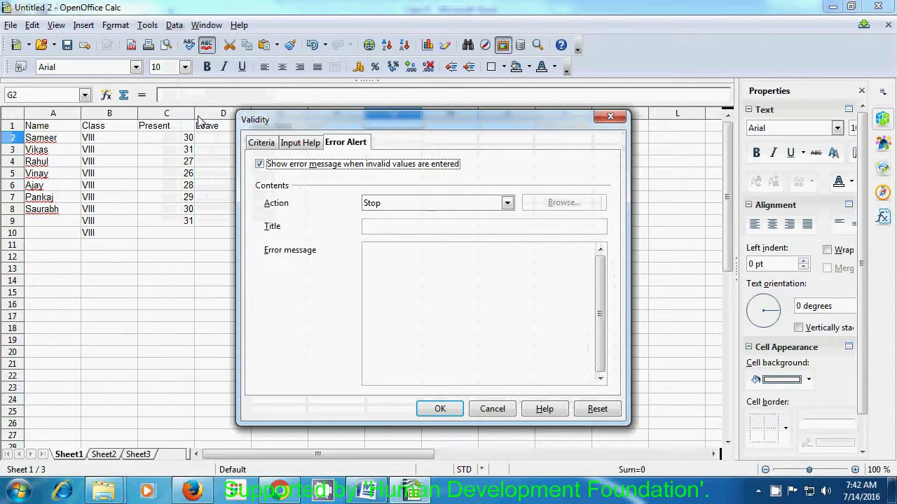
{"action": "left_click", "coordinate": [257, 141]}
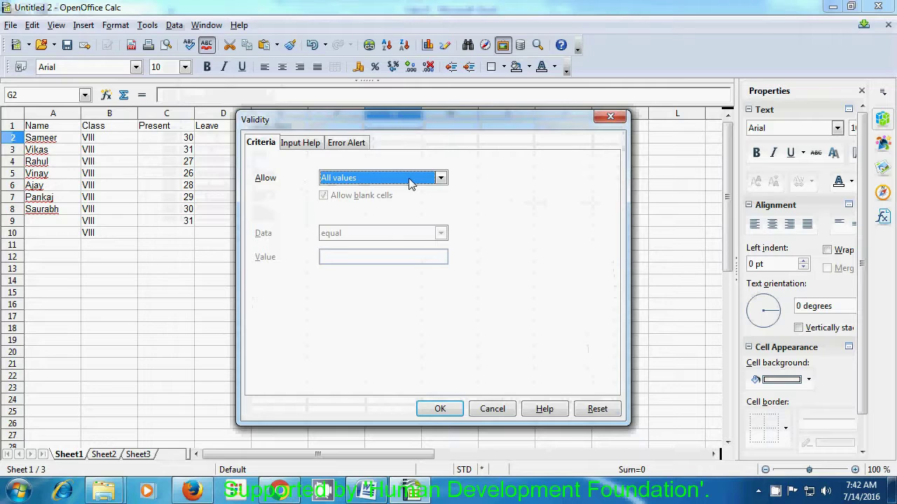
{"action": "left_click", "coordinate": [440, 178]}
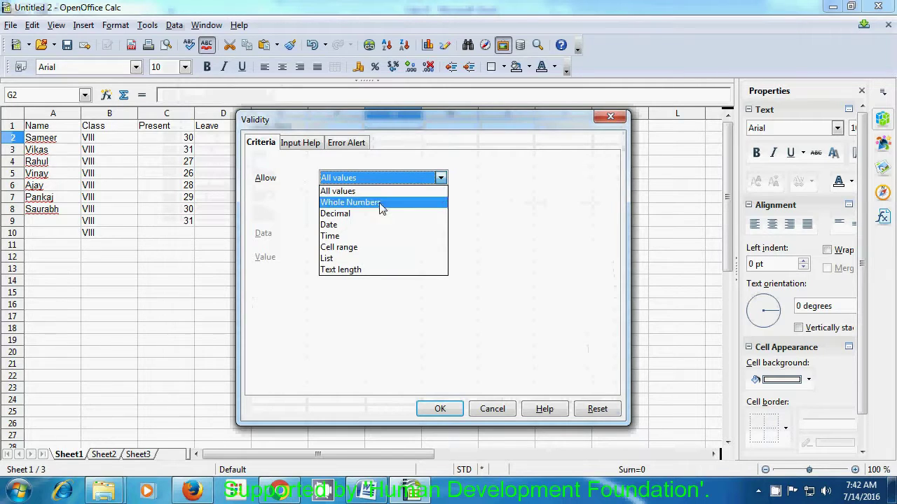
{"action": "left_click", "coordinate": [352, 233]}
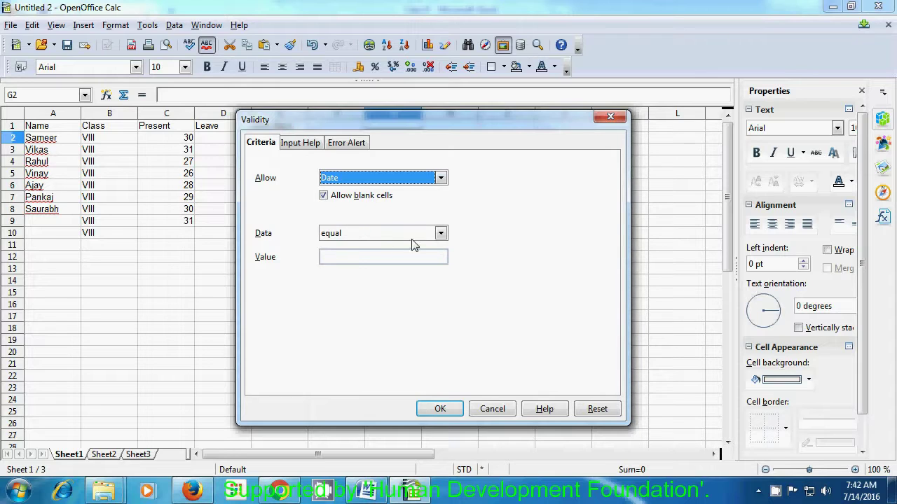
{"action": "left_click", "coordinate": [440, 233]}
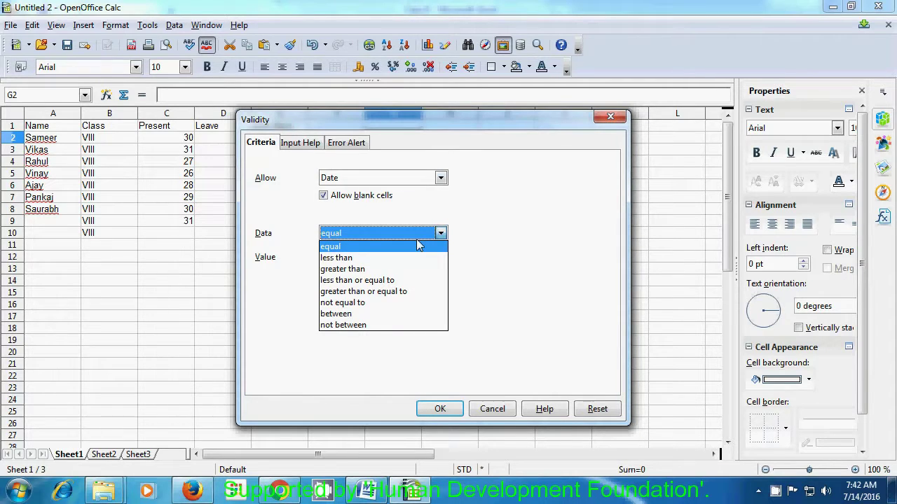
{"action": "left_click", "coordinate": [384, 270]}
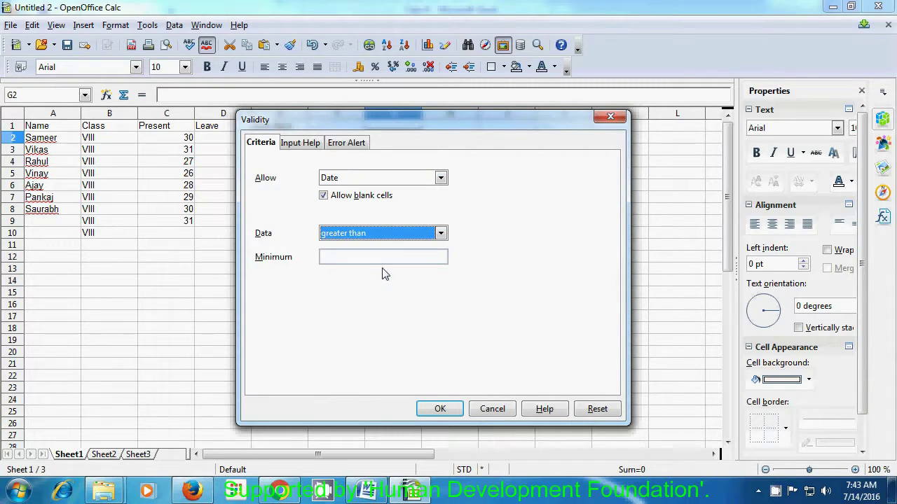
{"action": "left_click", "coordinate": [381, 259]}
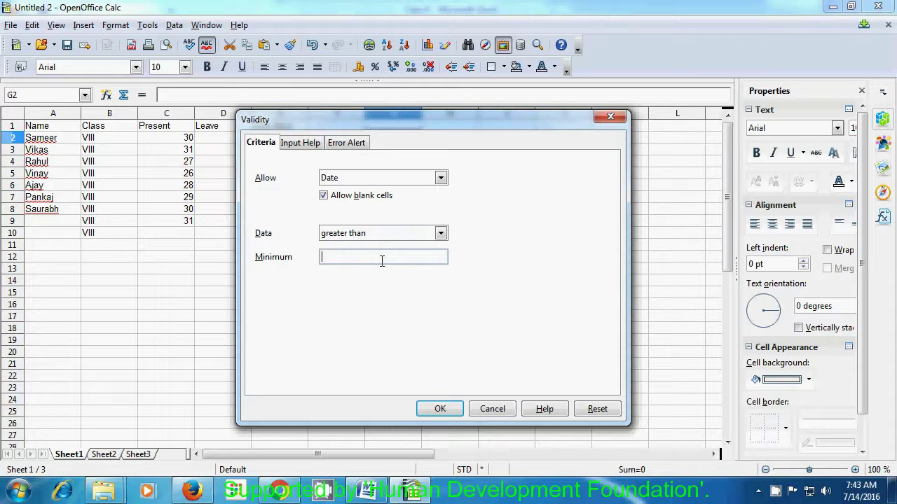
{"action": "type", "text": "7"}
{"action": "left_click", "coordinate": [431, 410]}
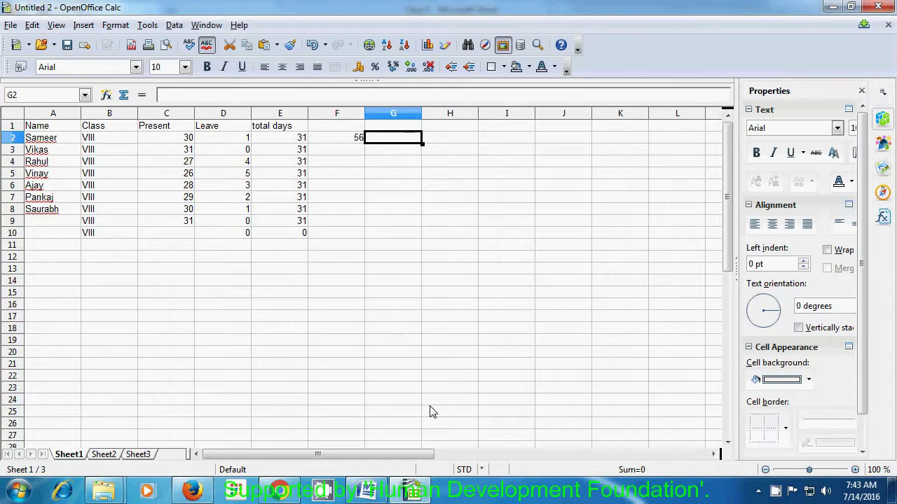
- Test the date rule by trying to enter 6 and 7 in cell G2
{"action": "type", "text": "6"}
{"action": "key", "text": "Return"}
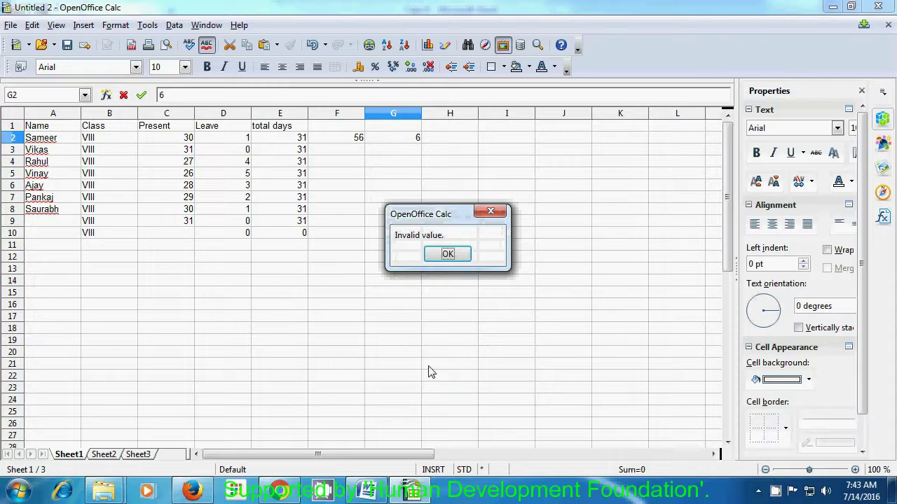
{"action": "left_click", "coordinate": [450, 257]}
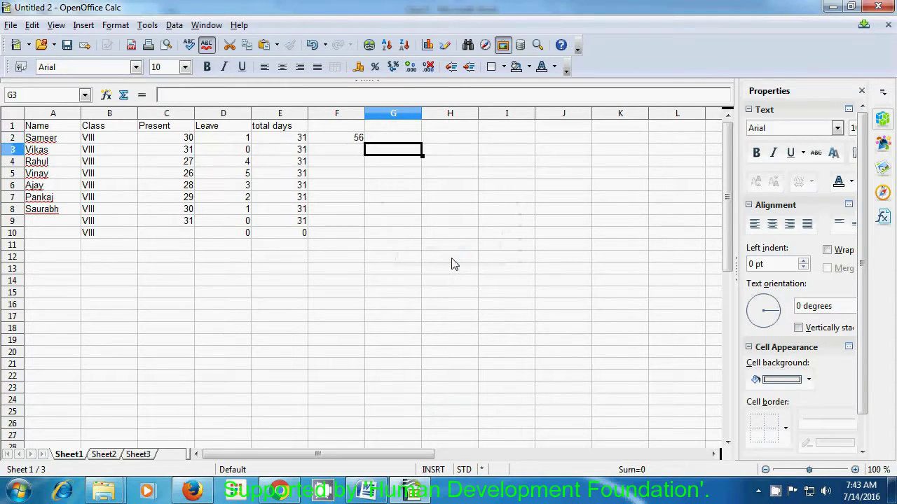
{"action": "left_click", "coordinate": [410, 140]}
{"action": "type", "text": "7"}
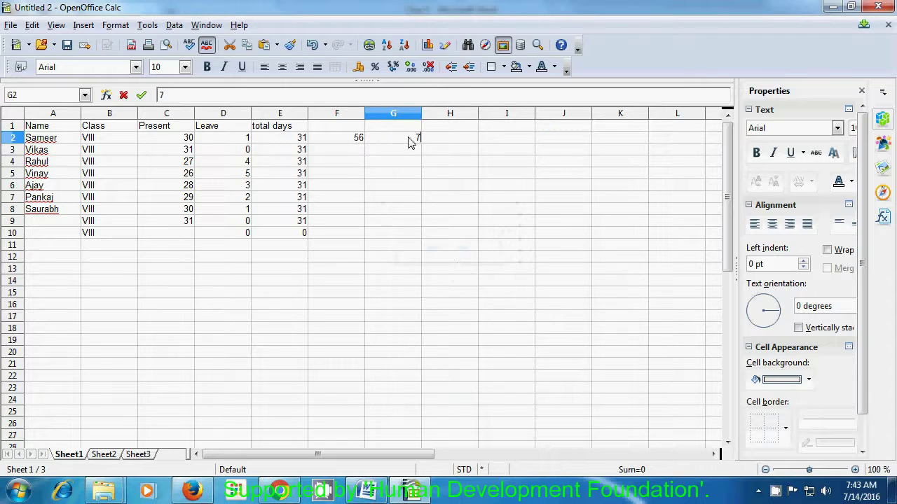
{"action": "key", "text": "Return"}
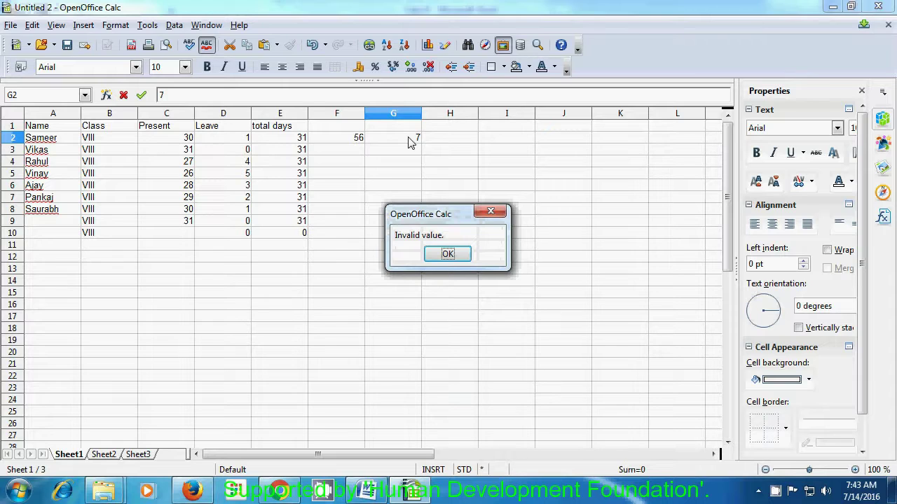
{"action": "key", "text": "Return"}
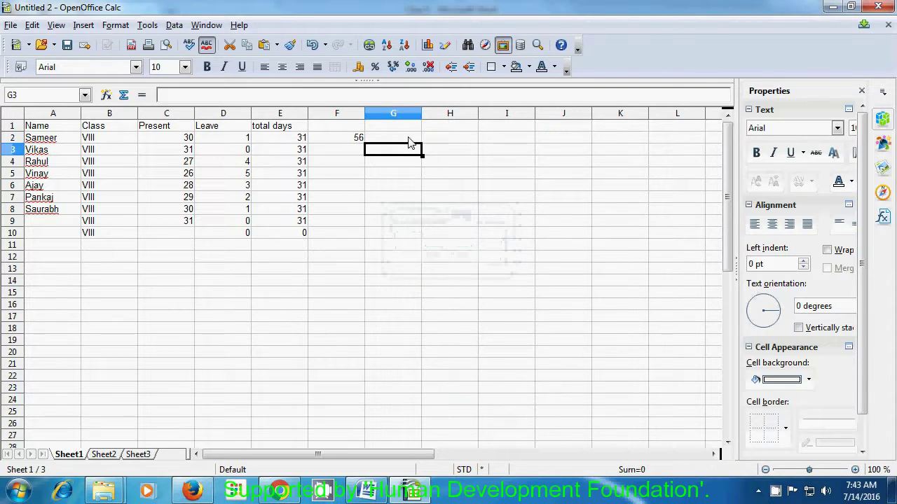
- Try to enter the time 12:10 and the text "date" in cell G2
{"action": "left_click", "coordinate": [409, 140]}
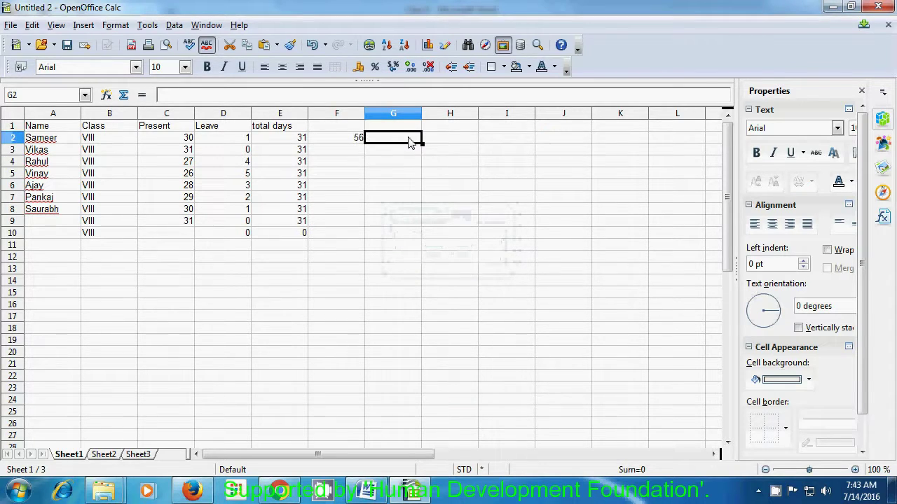
{"action": "type", "text": "12"}
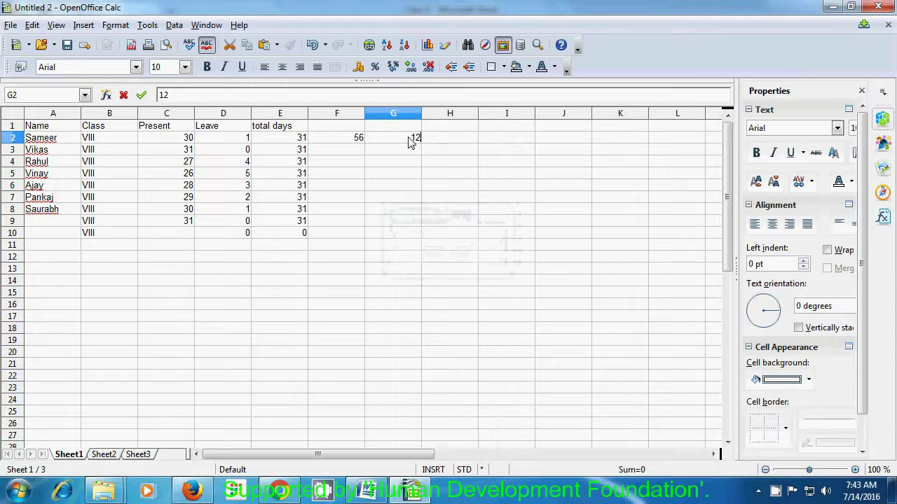
{"action": "type", "text": ":"}
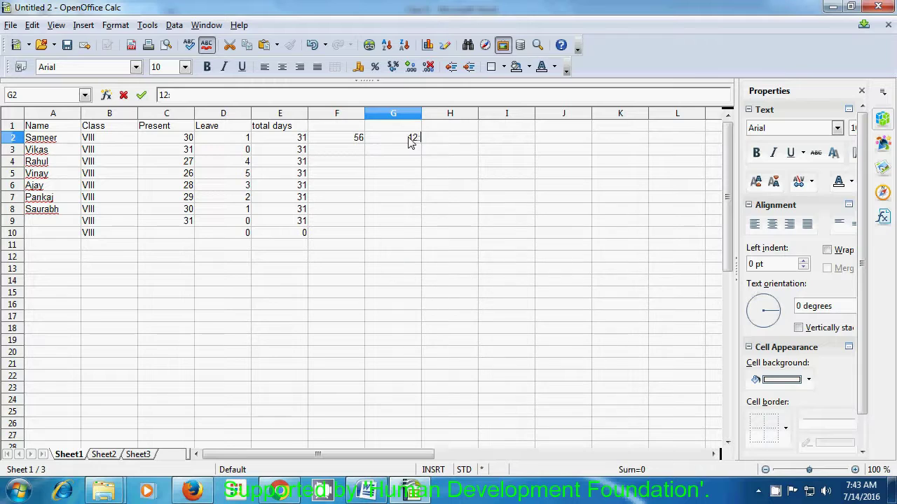
{"action": "type", "text": "10"}
{"action": "key", "text": "Return"}
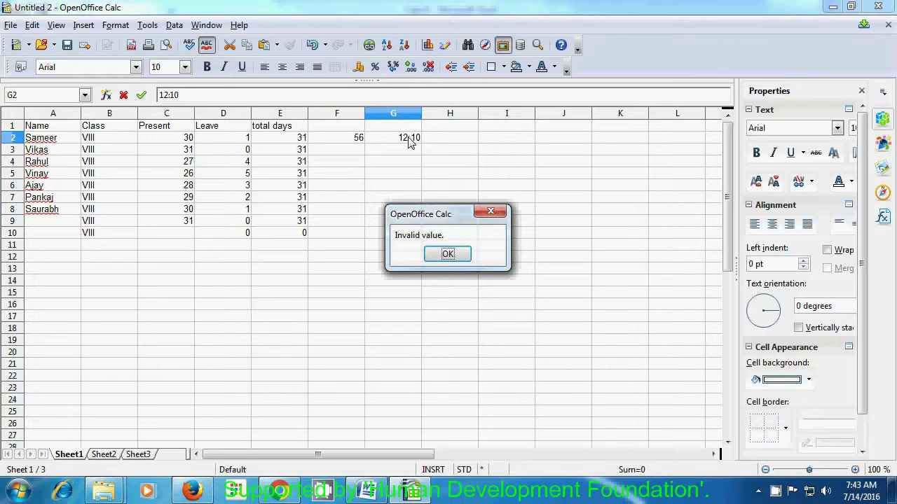
{"action": "key", "text": "Return"}
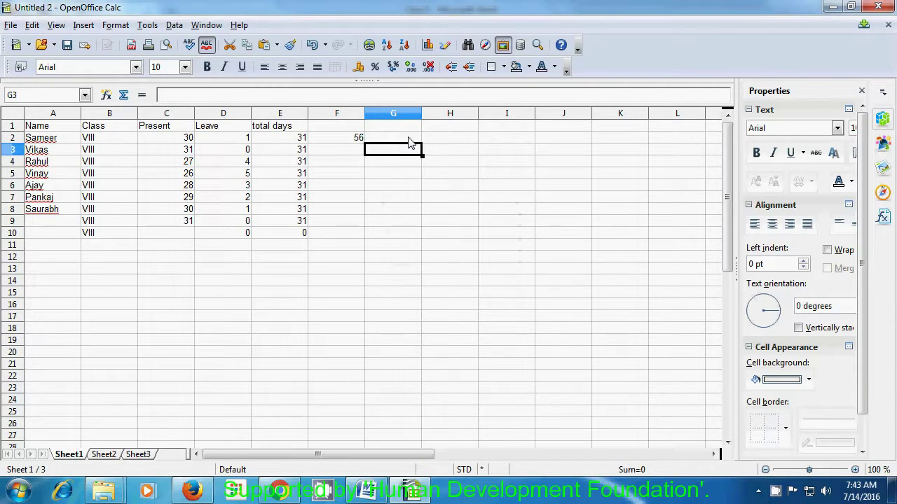
{"action": "left_click", "coordinate": [410, 140]}
{"action": "type", "text": "date"}
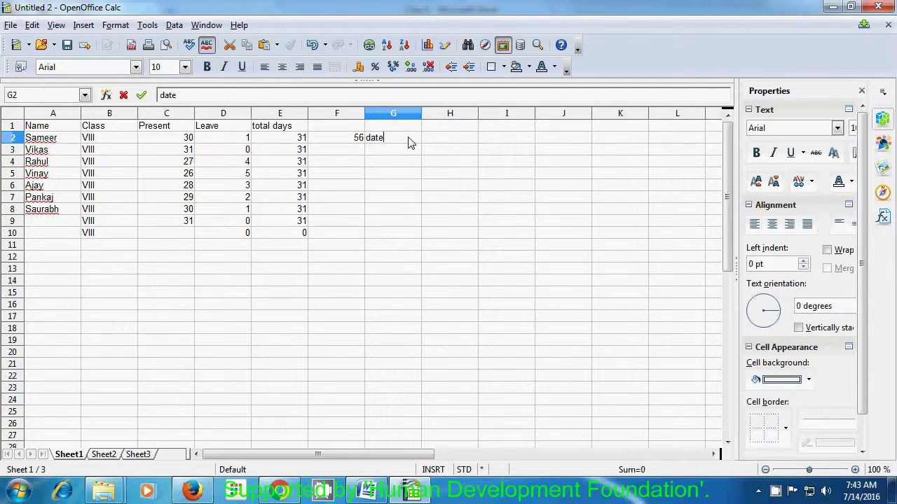
{"action": "key", "text": "Return"}
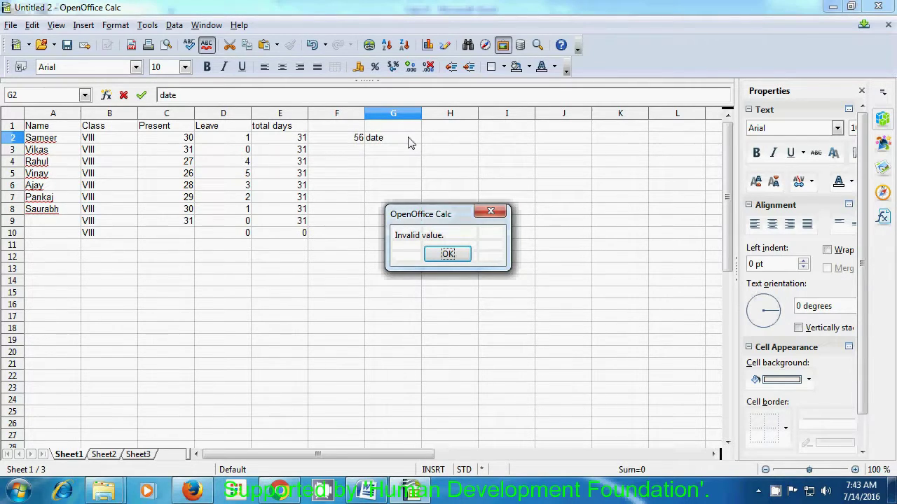
{"action": "left_click", "coordinate": [449, 255]}
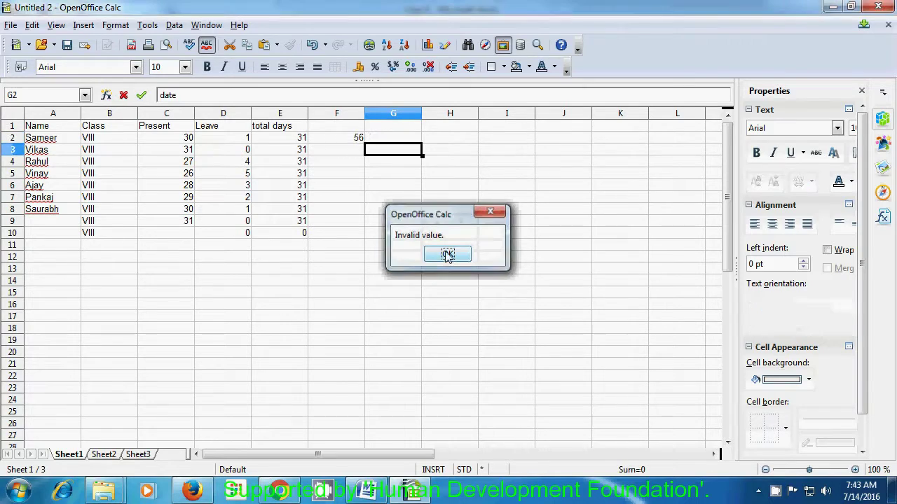
- Start a list-type validity rule for cell H2 with the selection list entries sorted ascending
{"action": "left_click", "coordinate": [437, 139]}
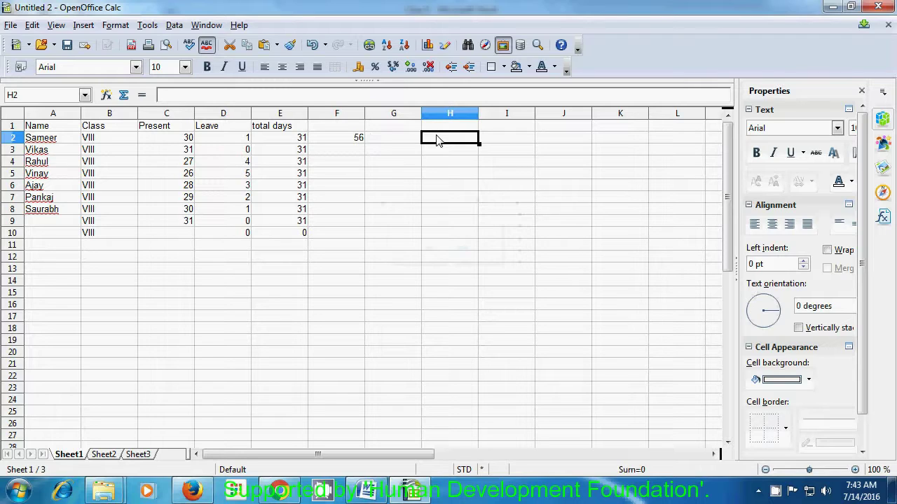
{"action": "left_click", "coordinate": [176, 27]}
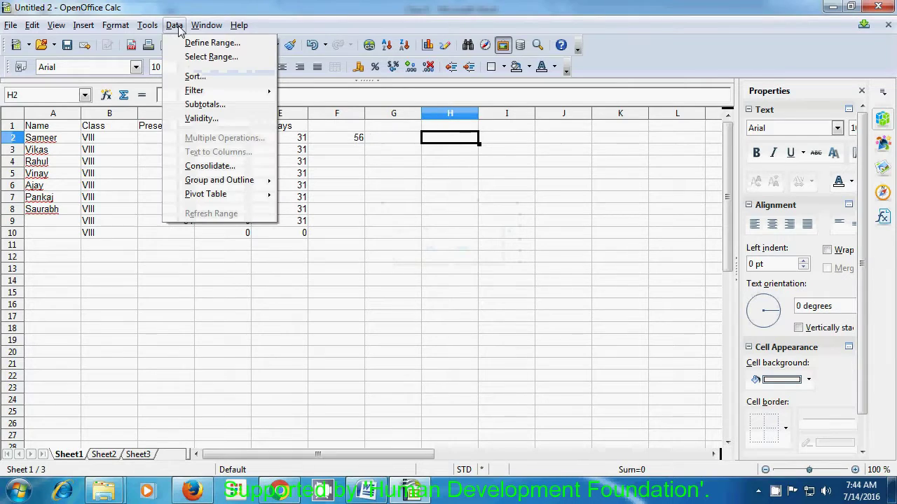
{"action": "left_click", "coordinate": [201, 119]}
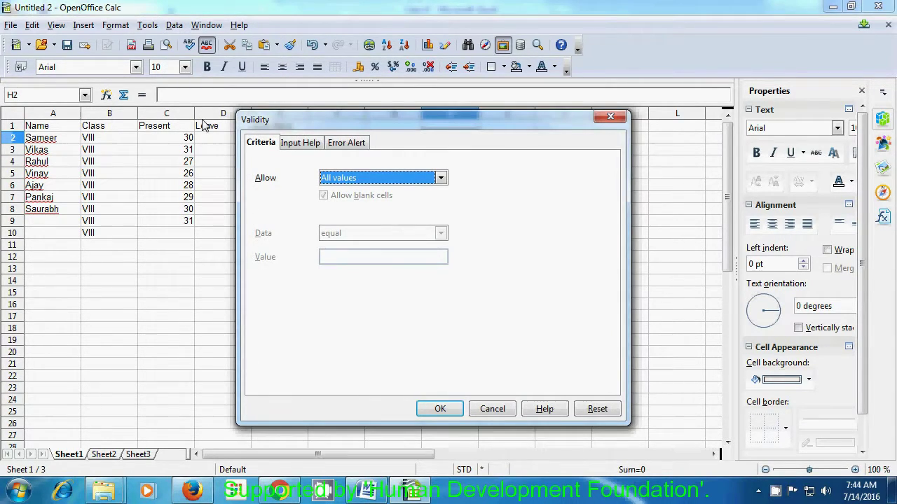
{"action": "left_click", "coordinate": [441, 178]}
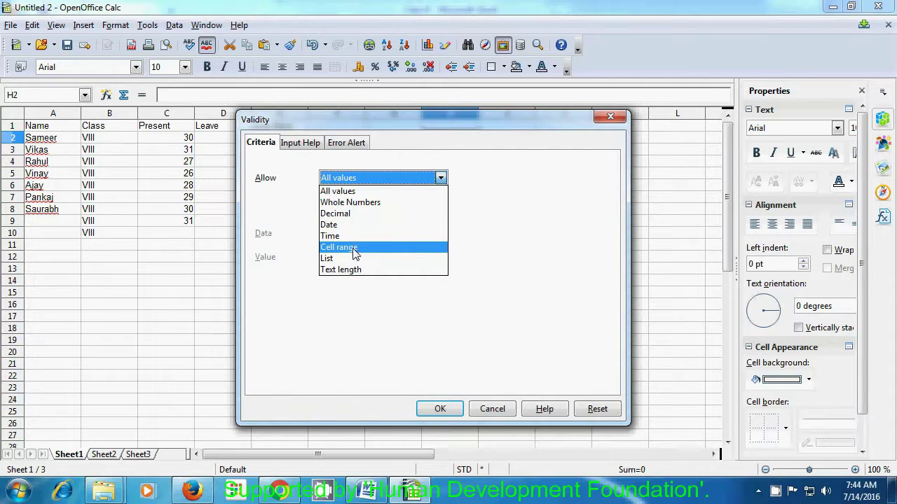
{"action": "left_click", "coordinate": [353, 259]}
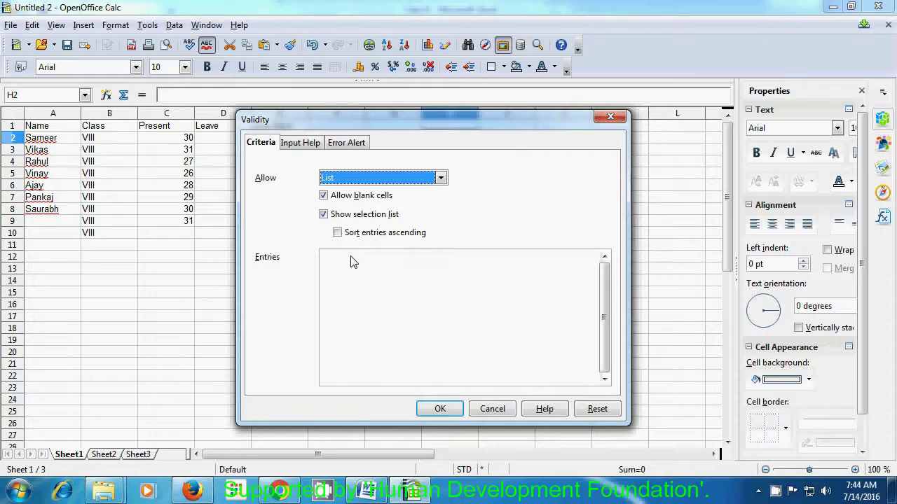
{"action": "left_click", "coordinate": [354, 261]}
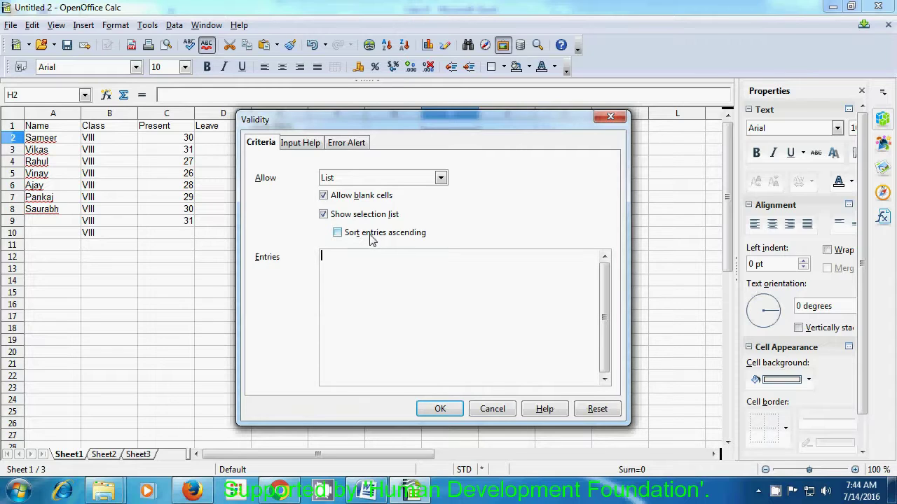
{"action": "left_click", "coordinate": [338, 232]}
- Enter jan, feb, aprl, may, june, july, aug, sep, oct, nov and dec as the list entries and apply the rule
{"action": "left_click", "coordinate": [339, 259]}
{"action": "type", "text": "jan"}
{"action": "key", "text": "Return"}
{"action": "type", "text": "feb"}
{"action": "key", "text": "Return"}
{"action": "type", "text": "apr"}
{"action": "type", "text": "may"}
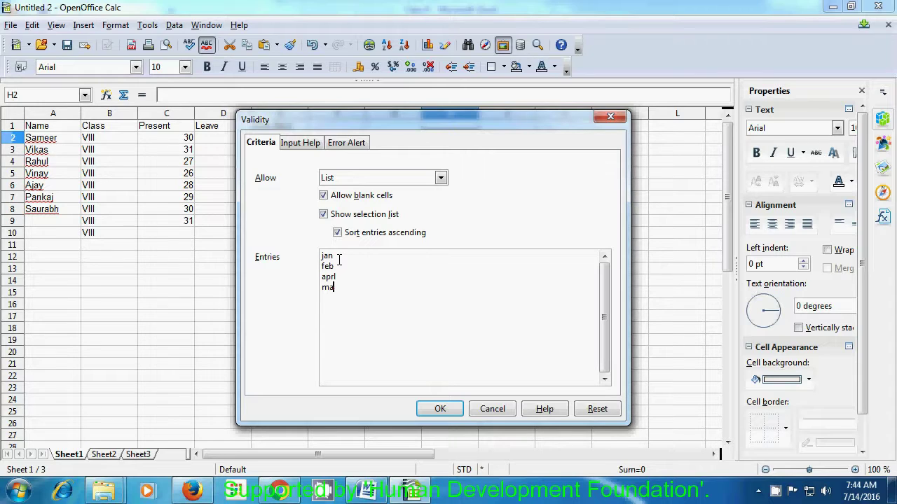
{"action": "key", "text": "Return"}
{"action": "type", "text": "june"}
{"action": "key", "text": "Return"}
{"action": "type", "text": "july"}
{"action": "key", "text": "Return"}
{"action": "type", "text": "au"}
{"action": "type", "text": "g "}
{"action": "type", "text": "sep"}
{"action": "key", "text": "Return"}
{"action": "type", "text": "au"}
{"action": "key", "text": "BackSpace"}
{"action": "key", "text": "BackSpace"}
{"action": "type", "text": "oct "}
{"action": "type", "text": "nov "}
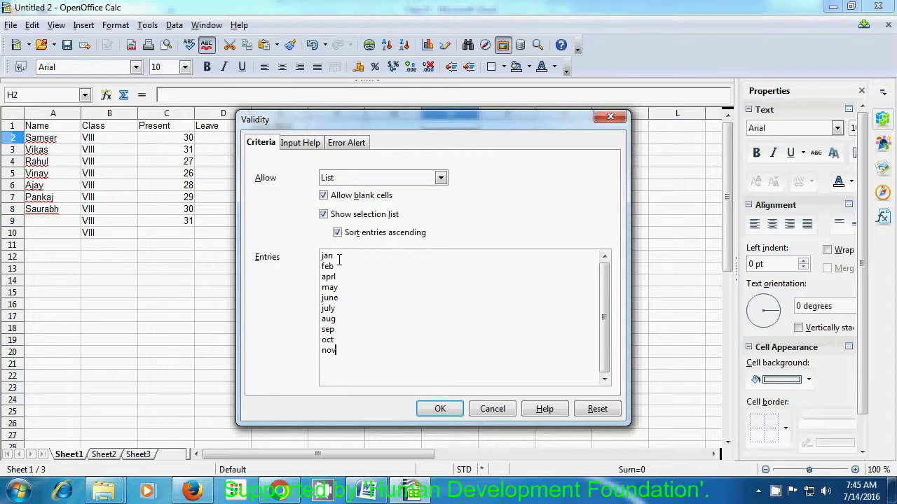
{"action": "type", "text": "dec"}
{"action": "left_click", "coordinate": [429, 411]}
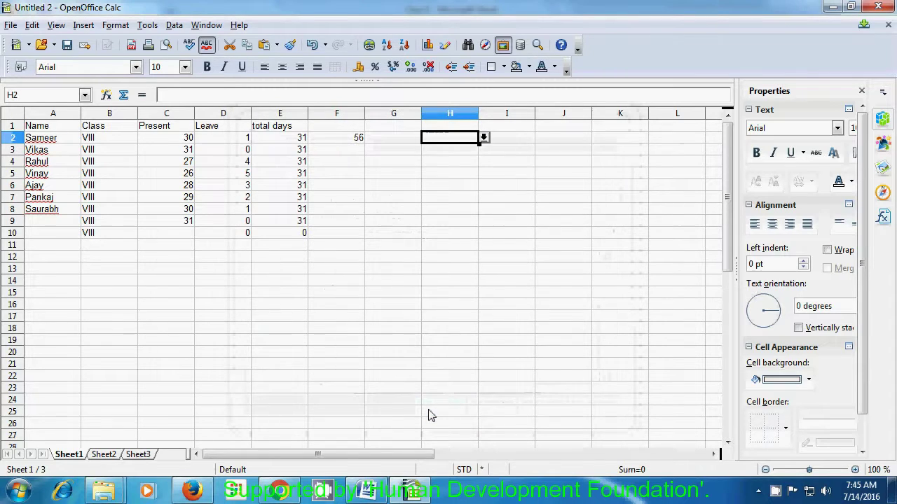
- Test the list rule by entering 12 in cell H2
{"action": "double_click", "coordinate": [446, 139]}
{"action": "type", "text": "12"}
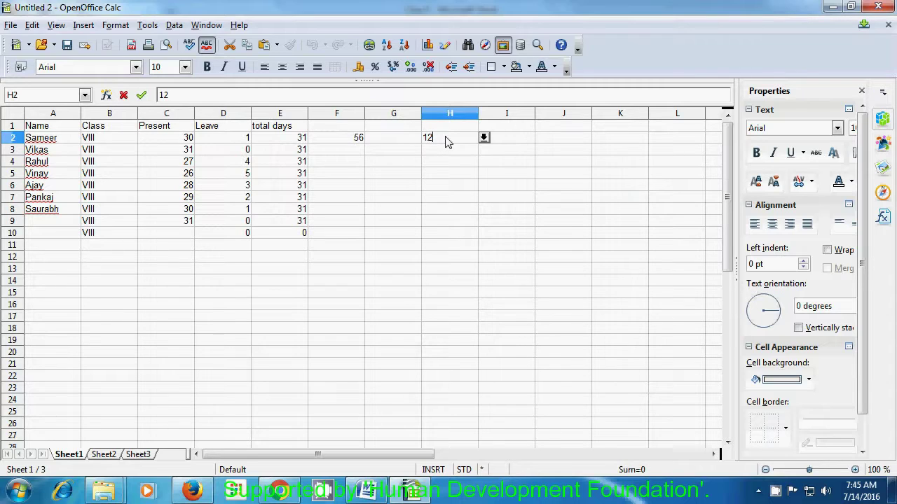
{"action": "key", "text": "Return"}
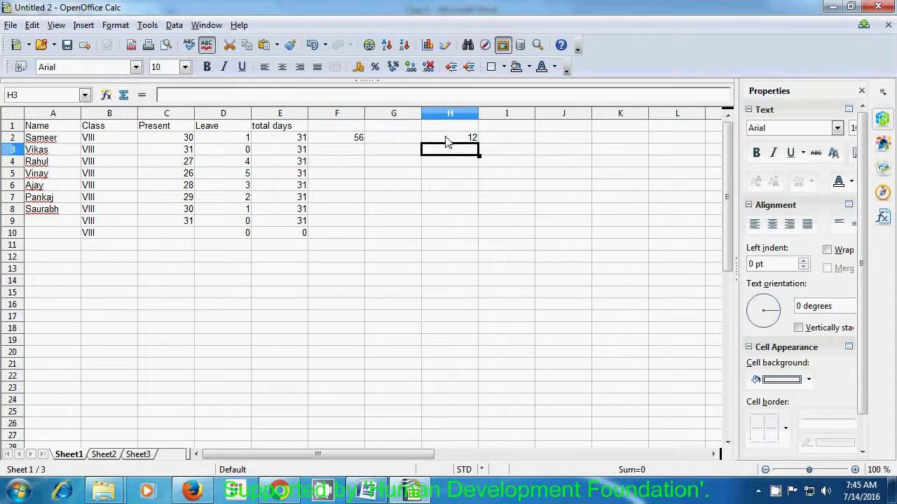
- Try the selection list in cell H2 by choosing aug and sep, and finish with july
{"action": "left_click", "coordinate": [446, 139]}
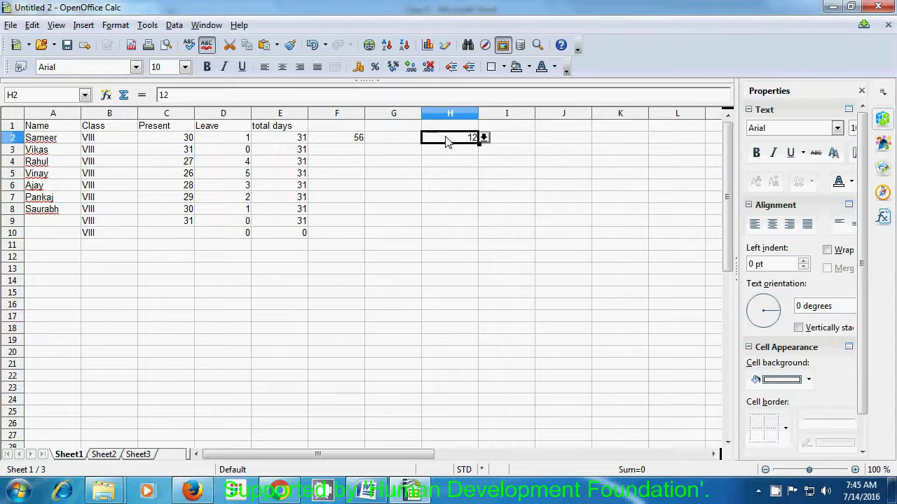
{"action": "left_click", "coordinate": [483, 138]}
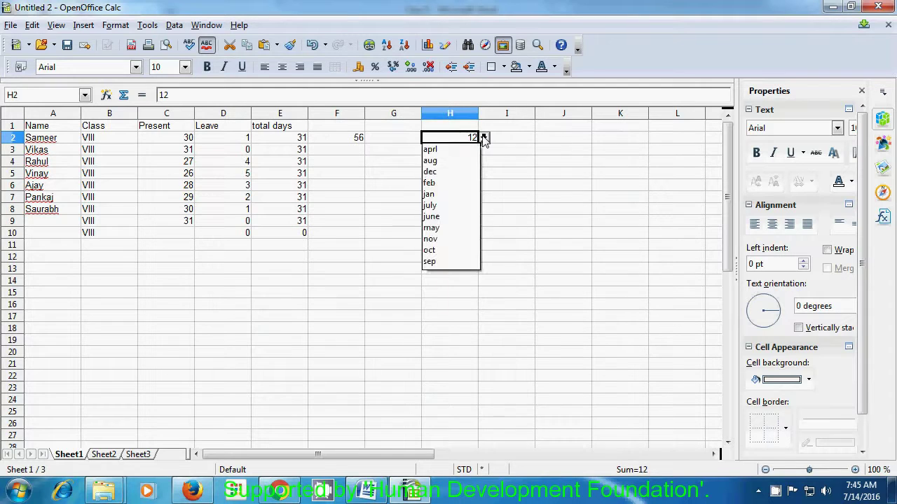
{"action": "left_click", "coordinate": [431, 162]}
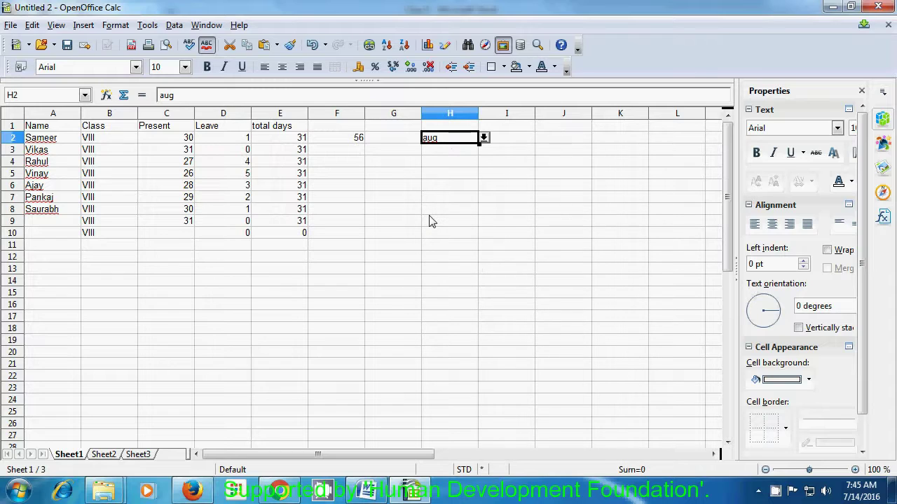
{"action": "left_click", "coordinate": [484, 138]}
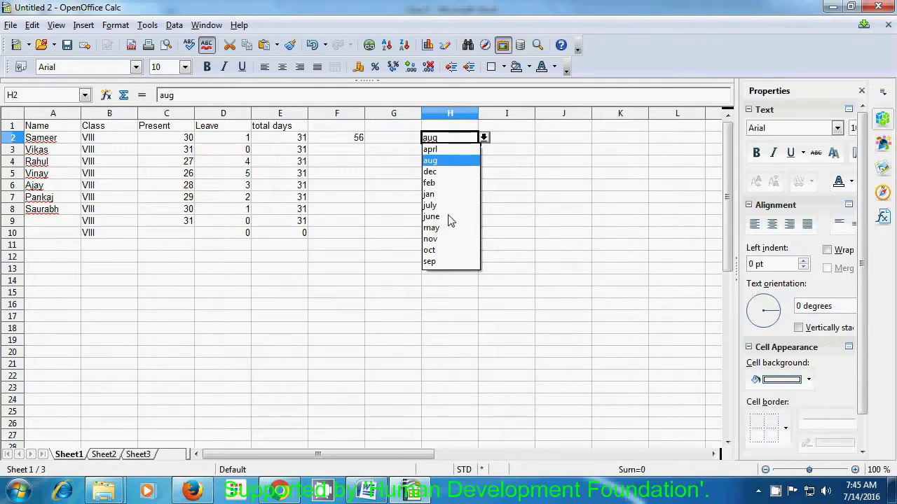
{"action": "left_click", "coordinate": [432, 262]}
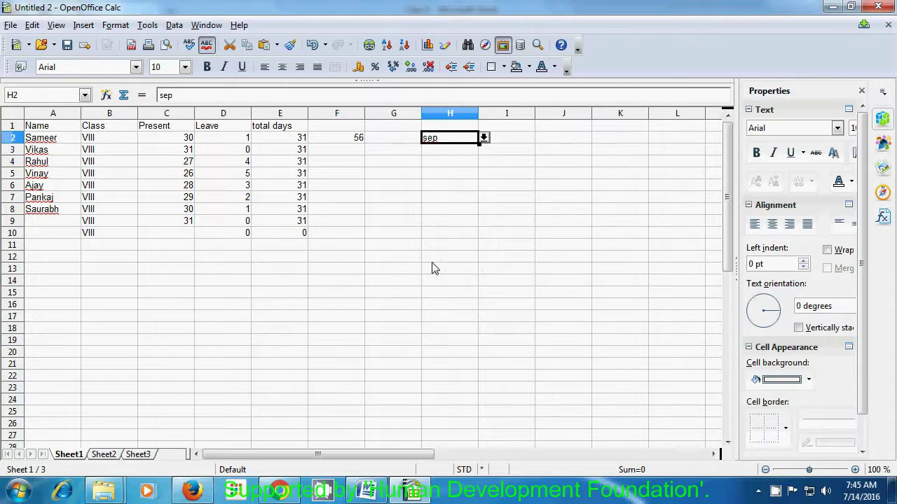
{"action": "left_click", "coordinate": [484, 138]}
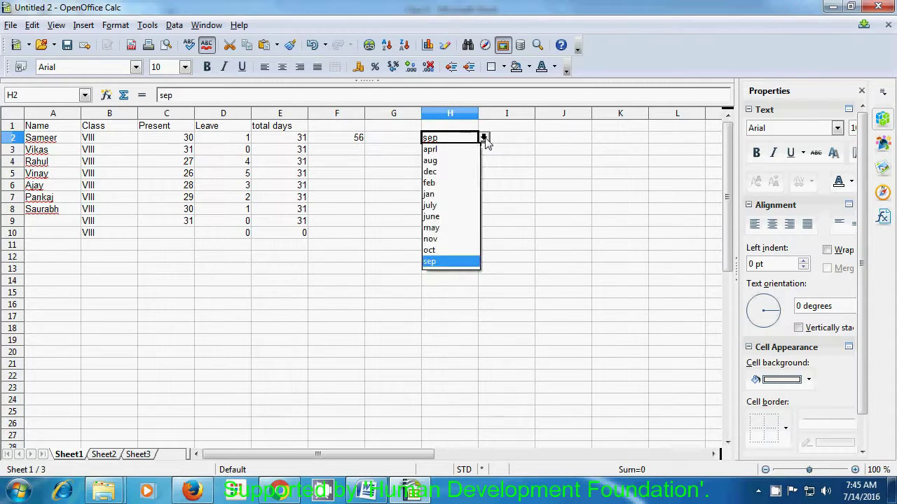
{"action": "left_click", "coordinate": [434, 206]}
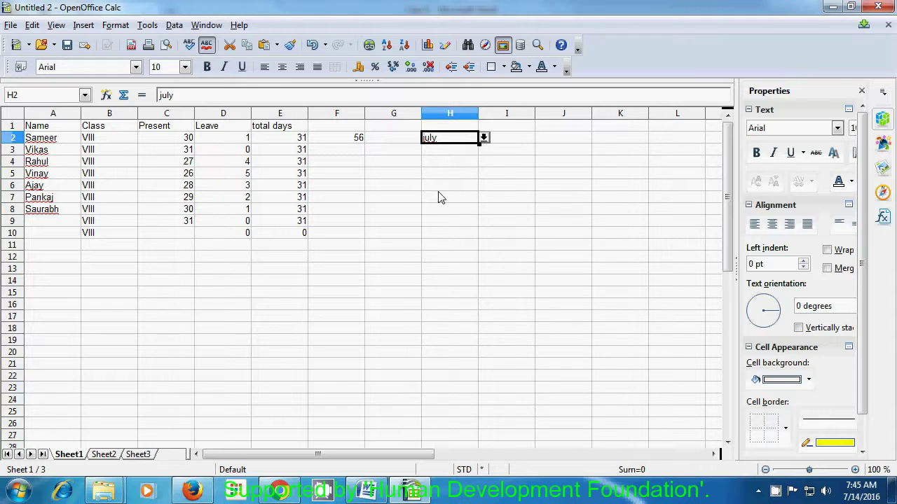
{"action": "left_click", "coordinate": [426, 265]}
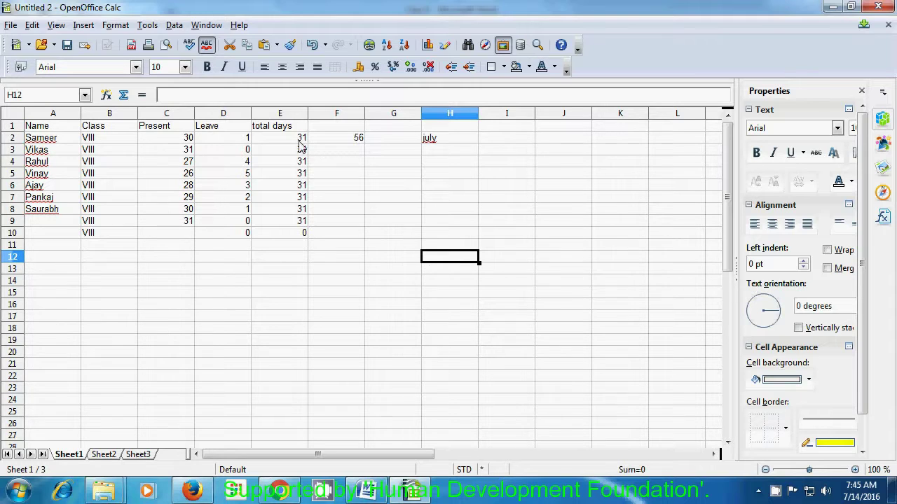
{"action": "left_click", "coordinate": [174, 26]}
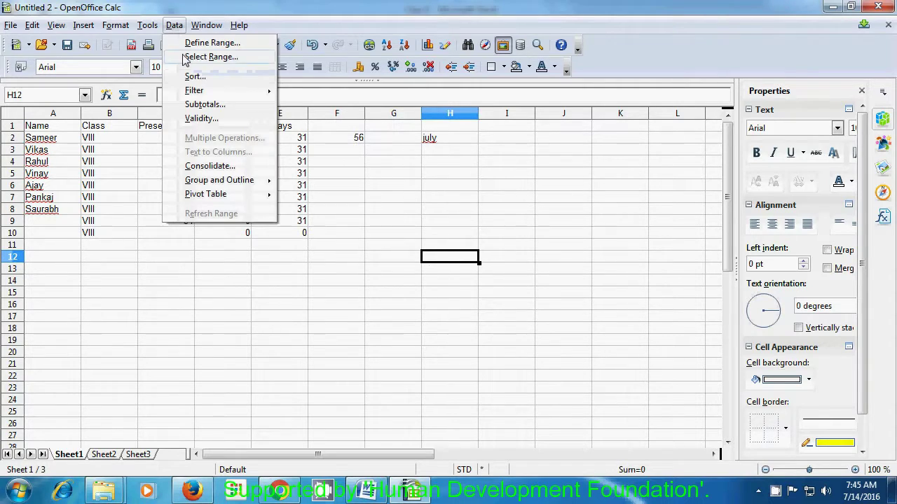
{"action": "left_click", "coordinate": [199, 118]}
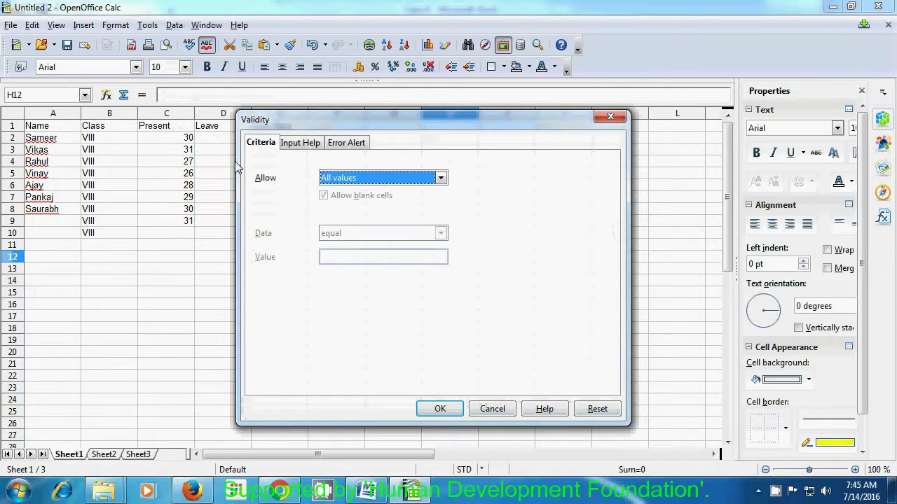
{"action": "left_click", "coordinate": [440, 179]}
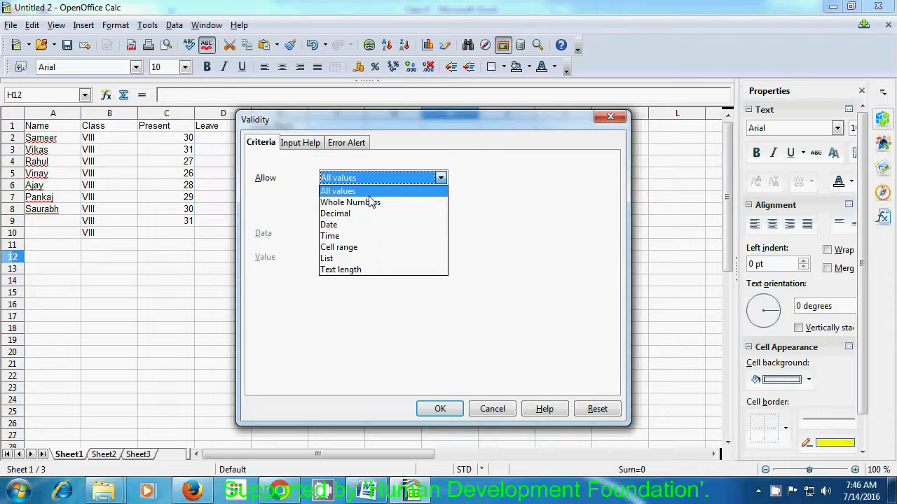
{"action": "left_click", "coordinate": [611, 116]}
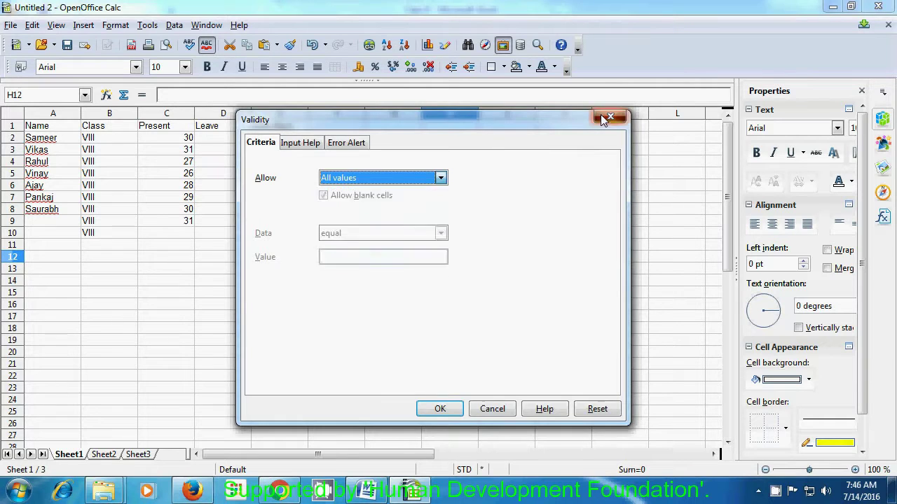
{"action": "left_click", "coordinate": [611, 116]}
{"action": "left_click", "coordinate": [473, 203]}
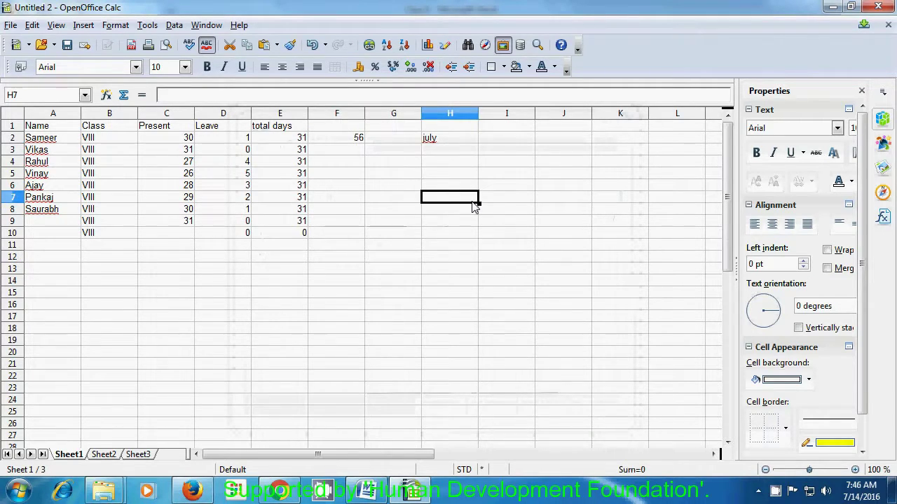
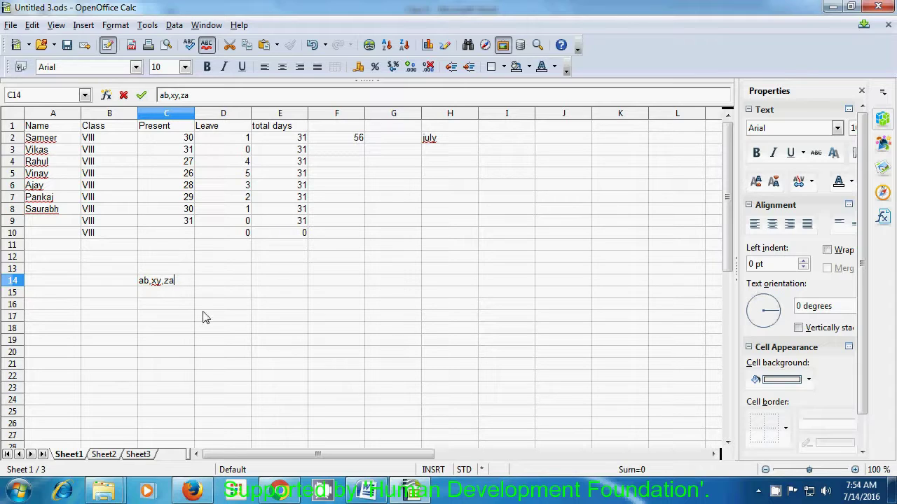
- Split the text ab,xy,za in cell C14 into columns using Text to Columns with comma instead of tab as separator
{"action": "left_click", "coordinate": [167, 296]}
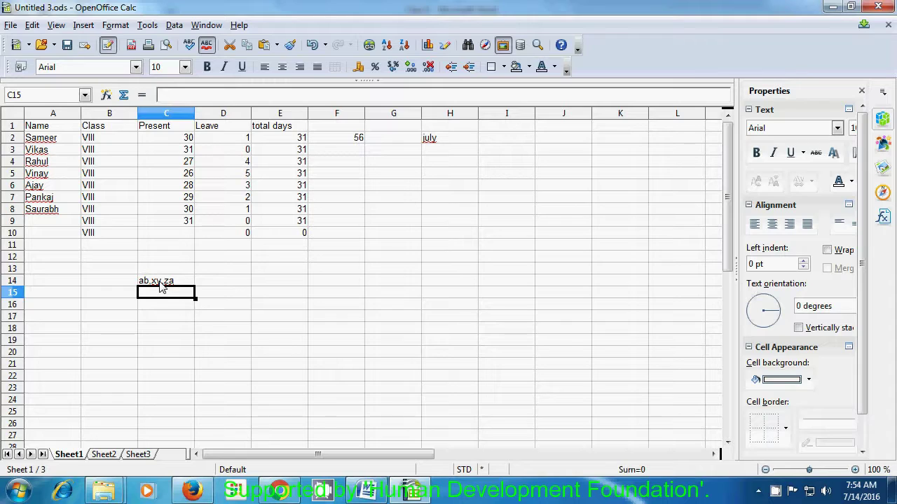
{"action": "left_click", "coordinate": [161, 282]}
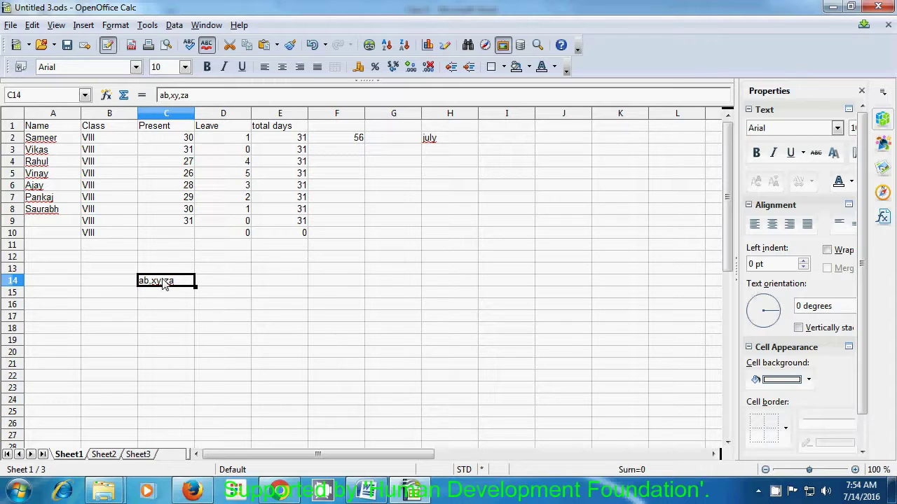
{"action": "left_click", "coordinate": [175, 25]}
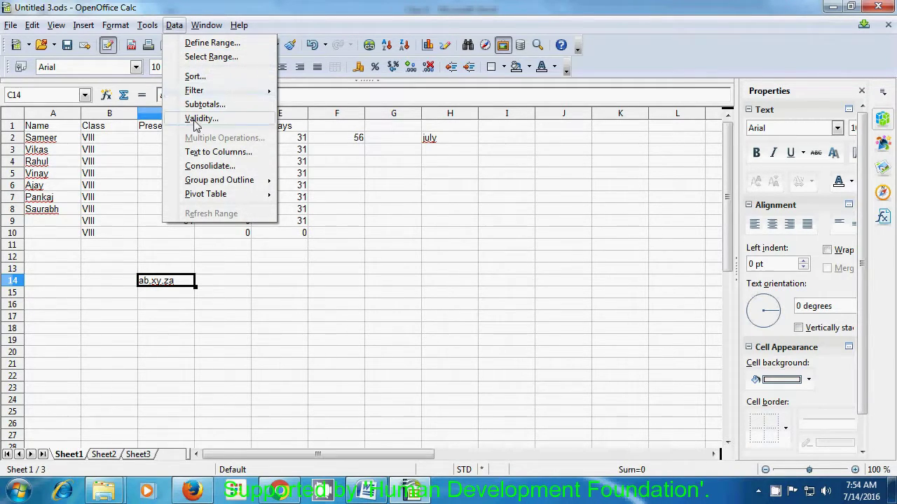
{"action": "left_click", "coordinate": [201, 152]}
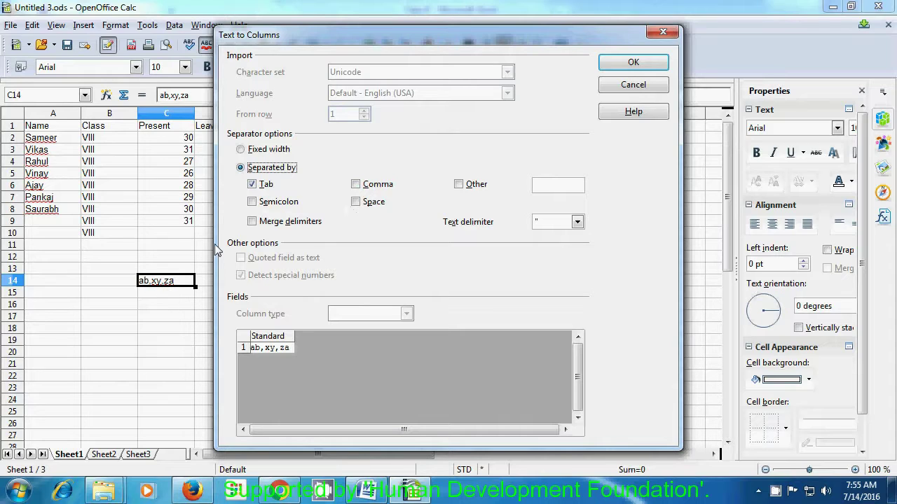
{"action": "left_click", "coordinate": [254, 188]}
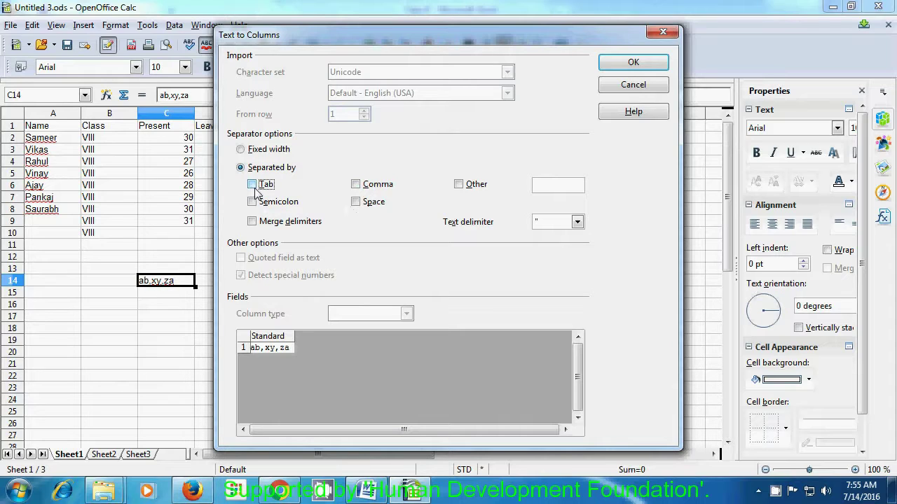
{"action": "left_click", "coordinate": [356, 187]}
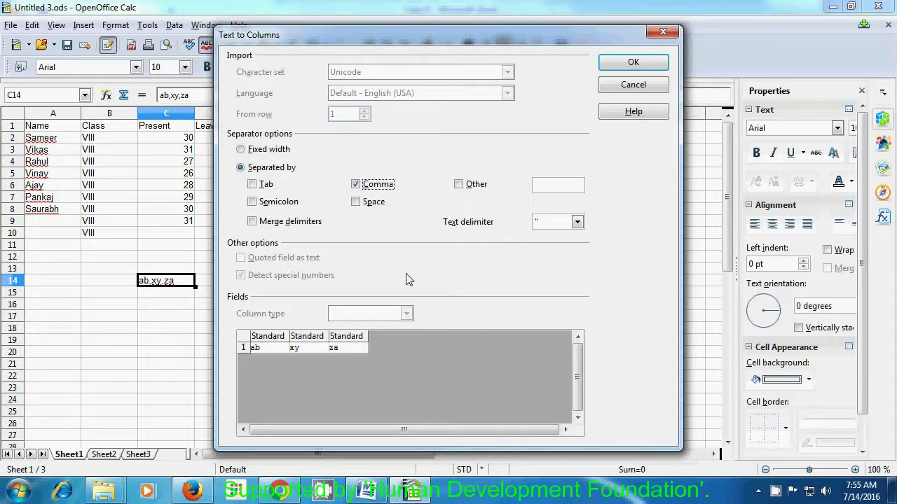
{"action": "left_click", "coordinate": [618, 70]}
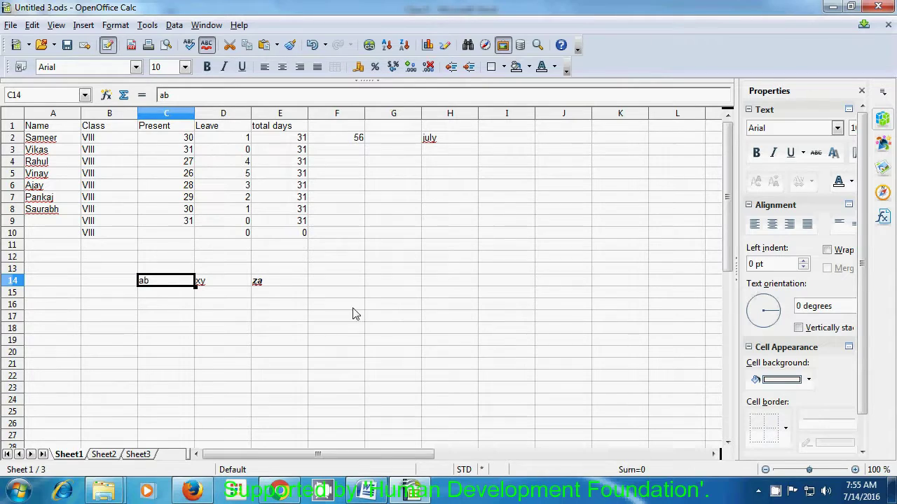
{"action": "left_click", "coordinate": [255, 333]}
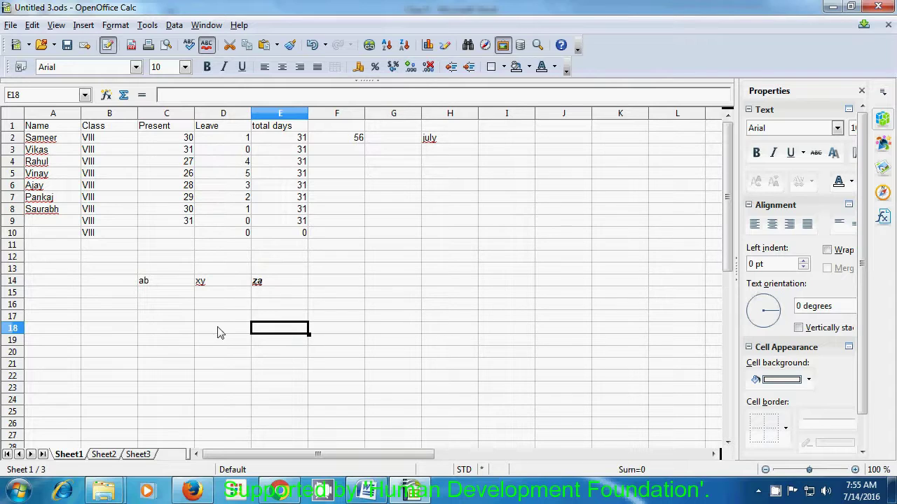
- Enter the date 14/07/2016 in cell C15
{"action": "left_click", "coordinate": [165, 300]}
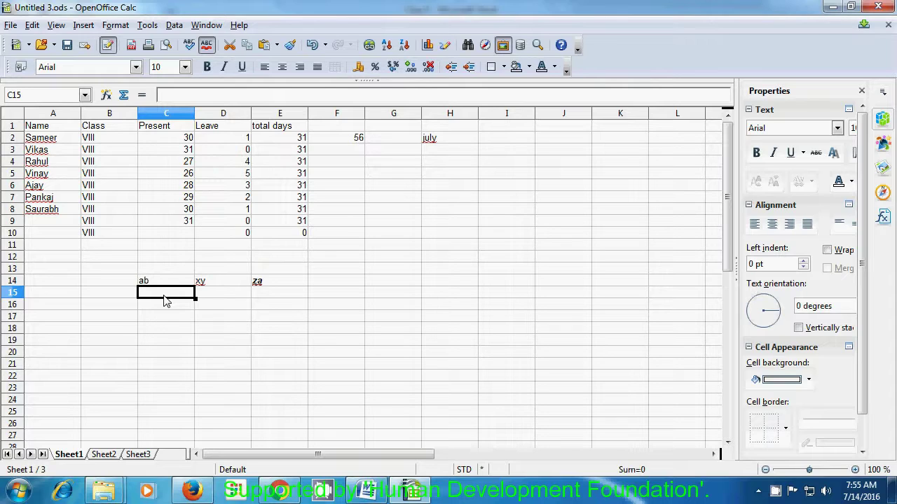
{"action": "type", "text": "14"}
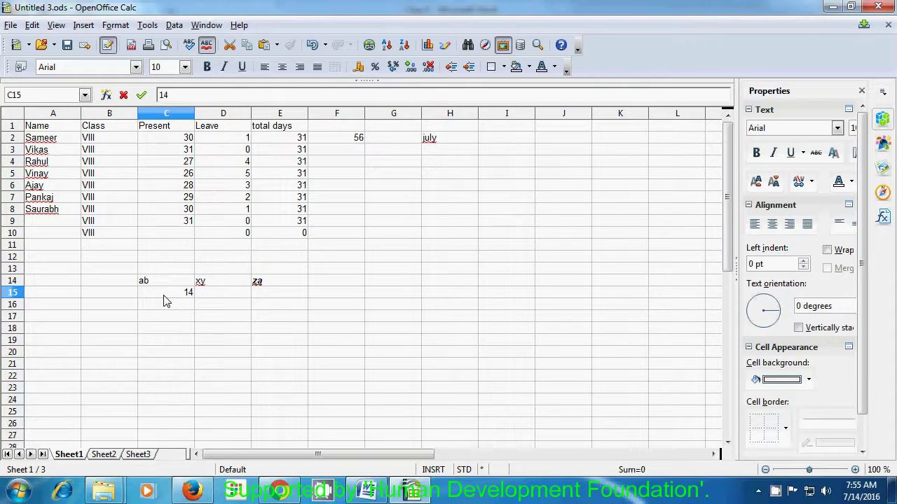
{"action": "type", "text": "/07/2016"}
{"action": "left_click", "coordinate": [165, 317]}
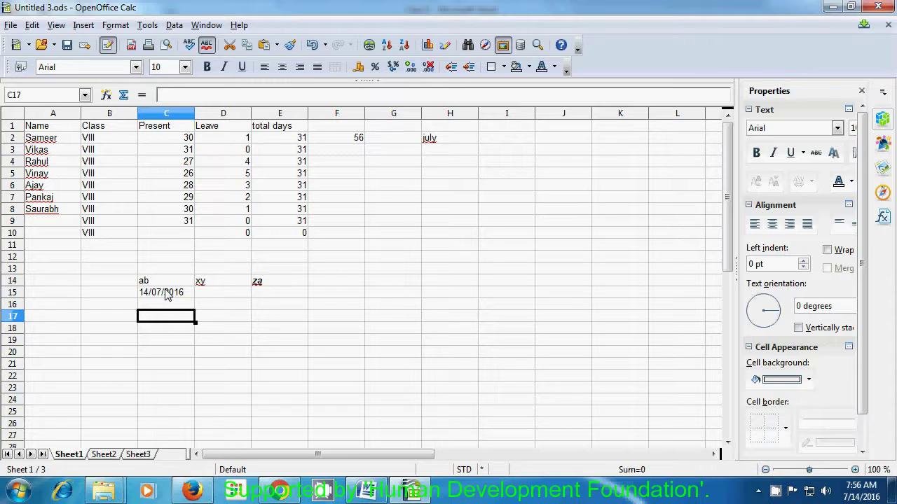
- Split the date in cell C15 into columns using Text to Columns with / as the other separator instead of tab
{"action": "left_click", "coordinate": [166, 295]}
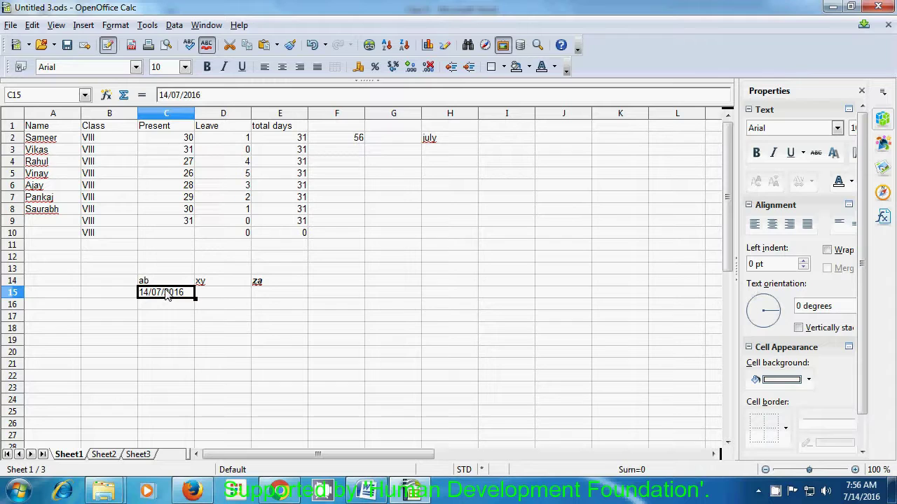
{"action": "left_click", "coordinate": [175, 25]}
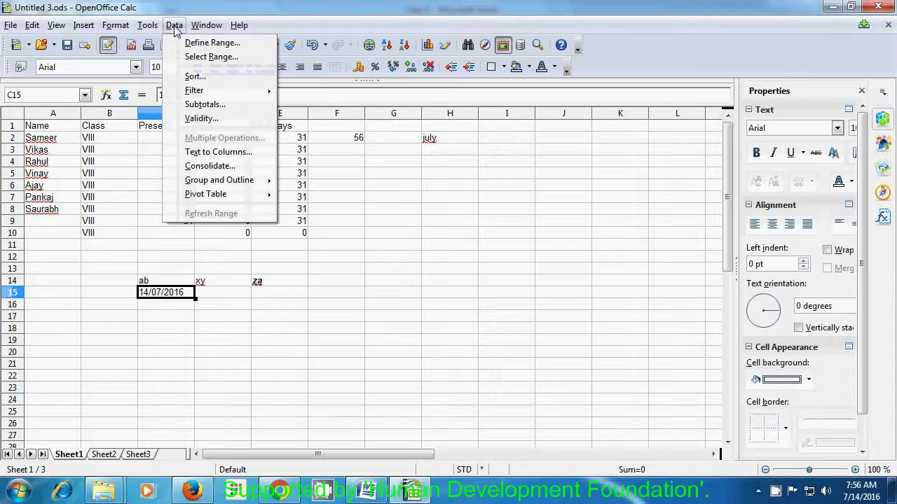
{"action": "left_click", "coordinate": [207, 153]}
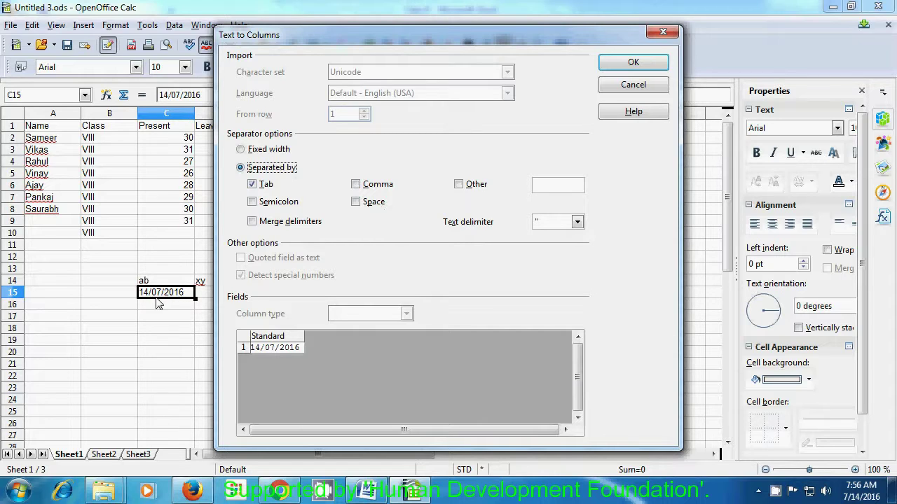
{"action": "left_click", "coordinate": [459, 187]}
{"action": "left_click", "coordinate": [258, 185]}
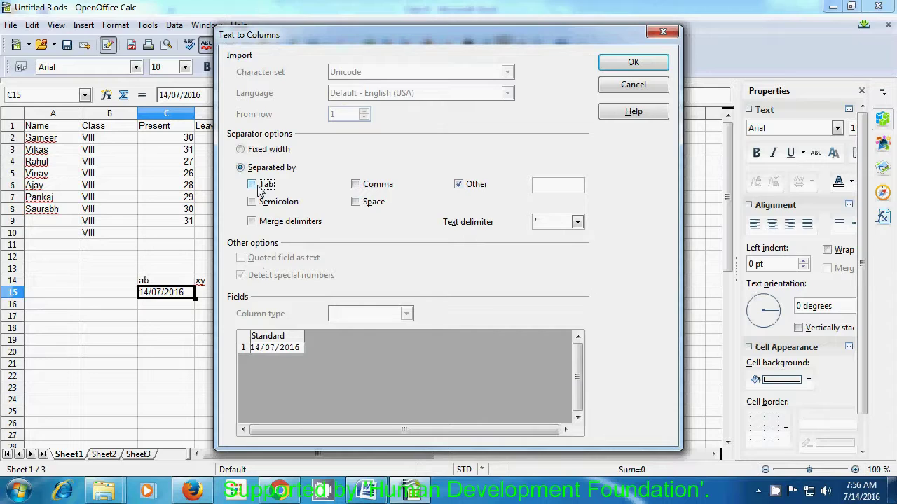
{"action": "left_click", "coordinate": [540, 187]}
{"action": "type", "text": "/"}
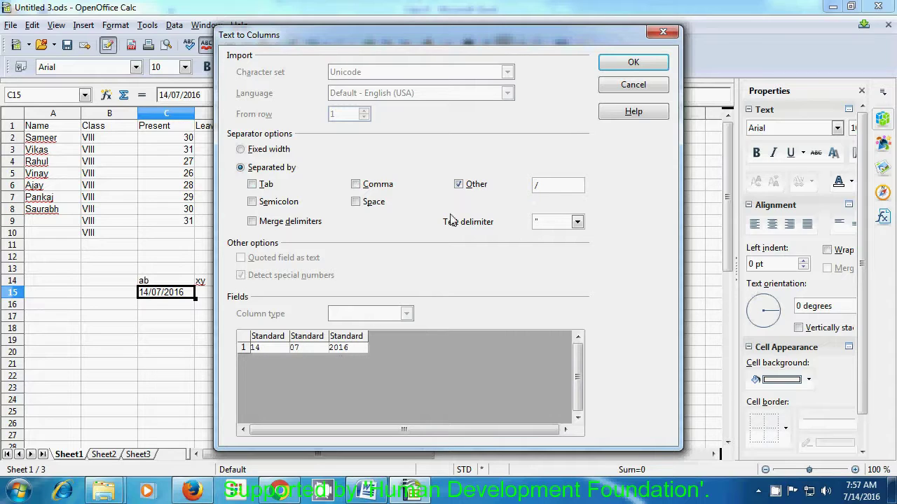
{"action": "left_click", "coordinate": [618, 65]}
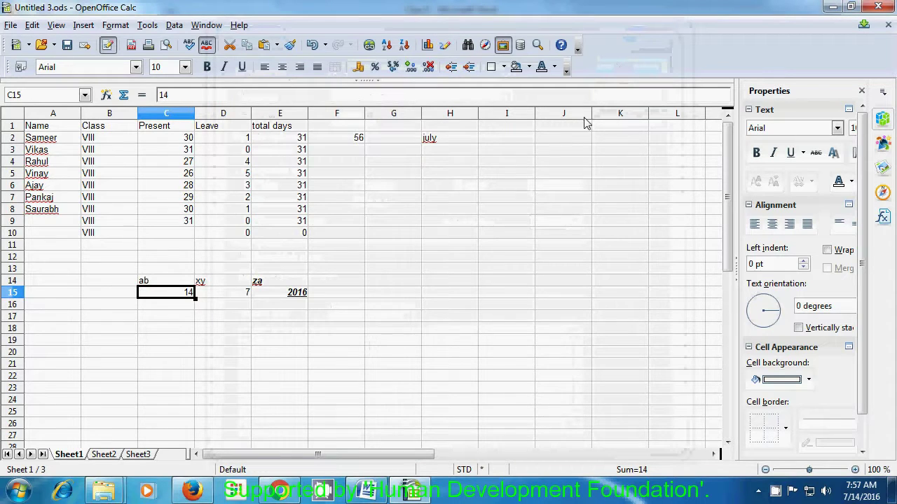
{"action": "left_click", "coordinate": [258, 352]}
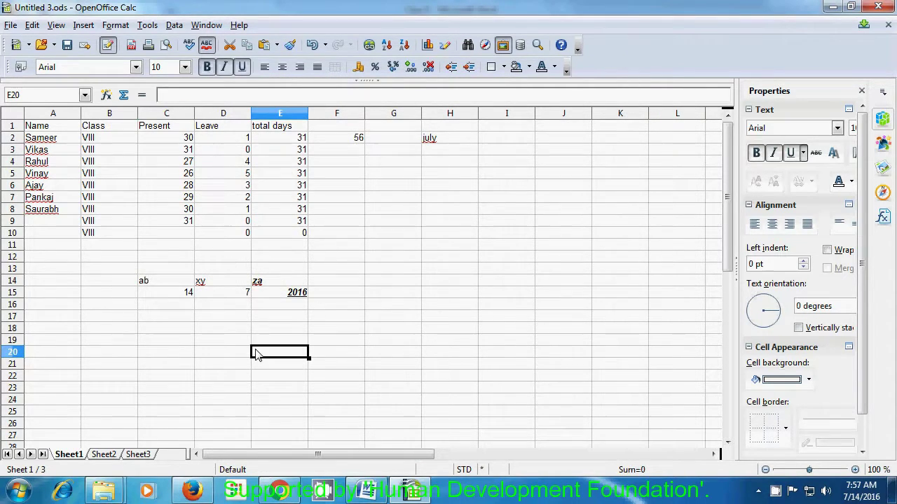
- Check the split day and month cells in row 15, and clear the year from cell E15
{"action": "left_click", "coordinate": [186, 304]}
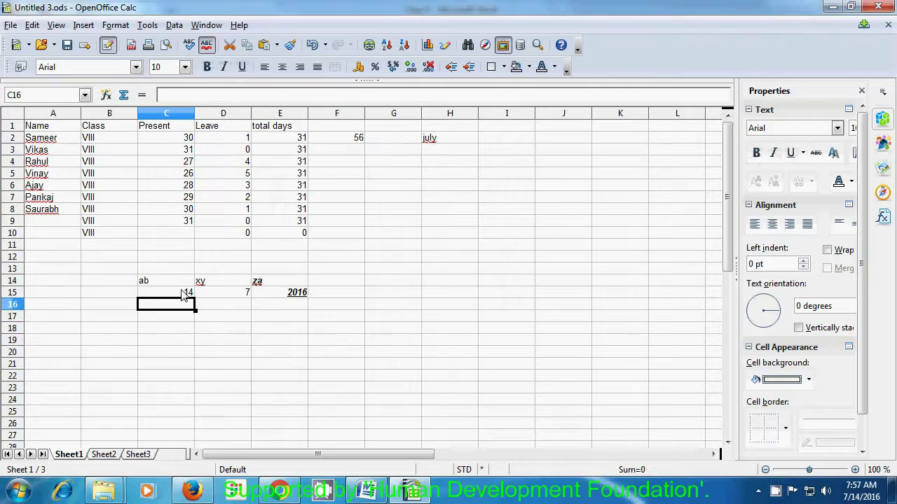
{"action": "left_click", "coordinate": [184, 294]}
{"action": "left_click", "coordinate": [230, 293]}
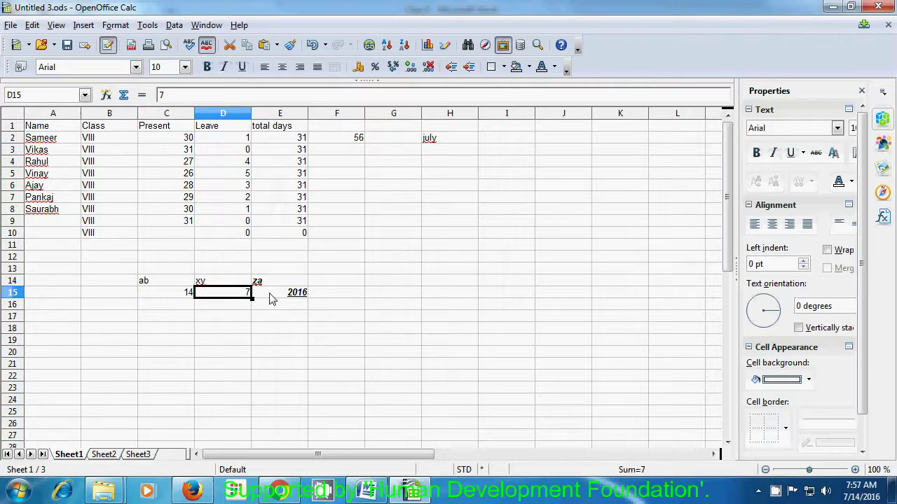
{"action": "left_click", "coordinate": [293, 299]}
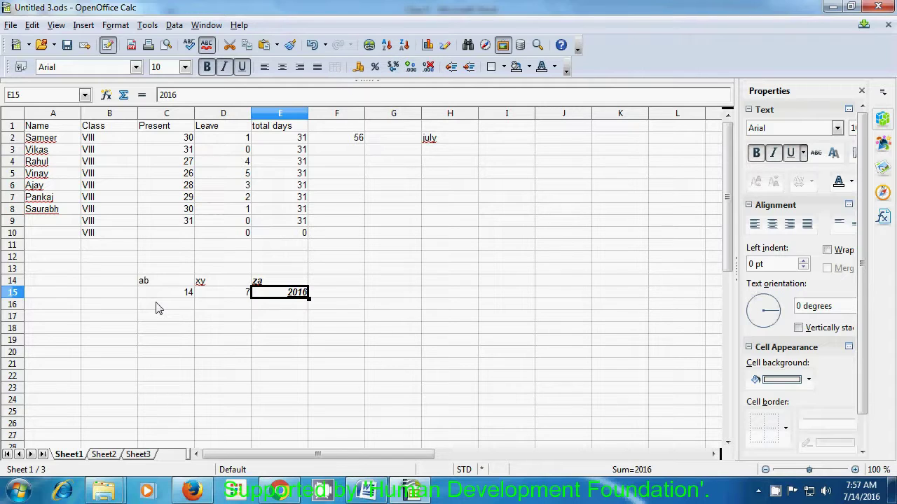
{"action": "key", "text": "BackSpace"}
{"action": "type", "text": "z"}
{"action": "key", "text": "BackSpace"}
{"action": "key", "text": "BackSpace"}
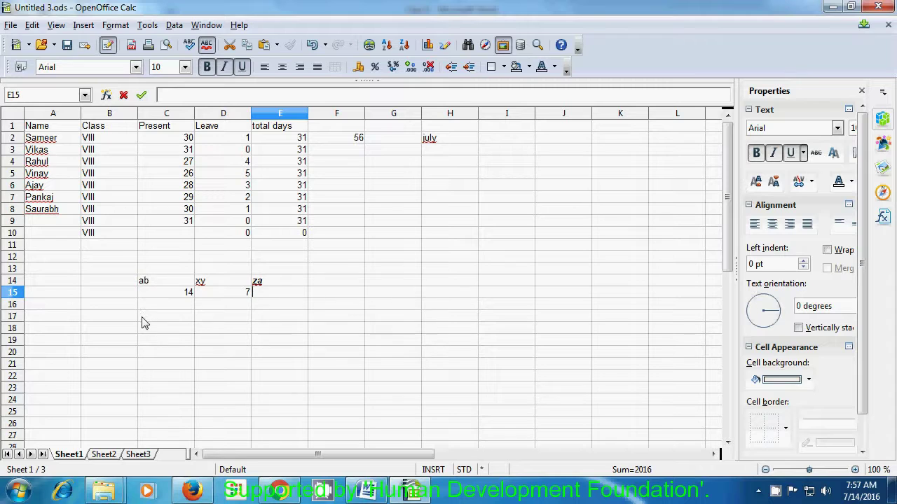
- Enter the text computer.shiksha in cell C17
{"action": "left_click", "coordinate": [143, 320]}
{"action": "type", "text": "c"}
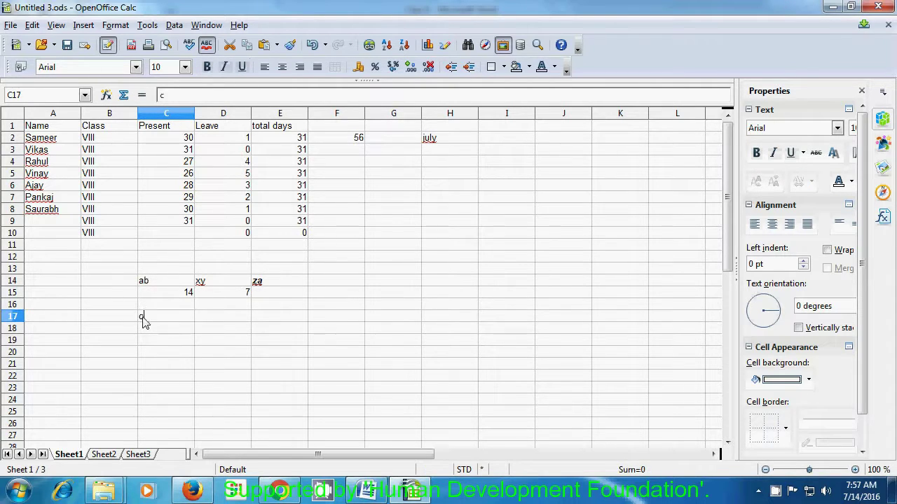
{"action": "type", "text": "ompute"}
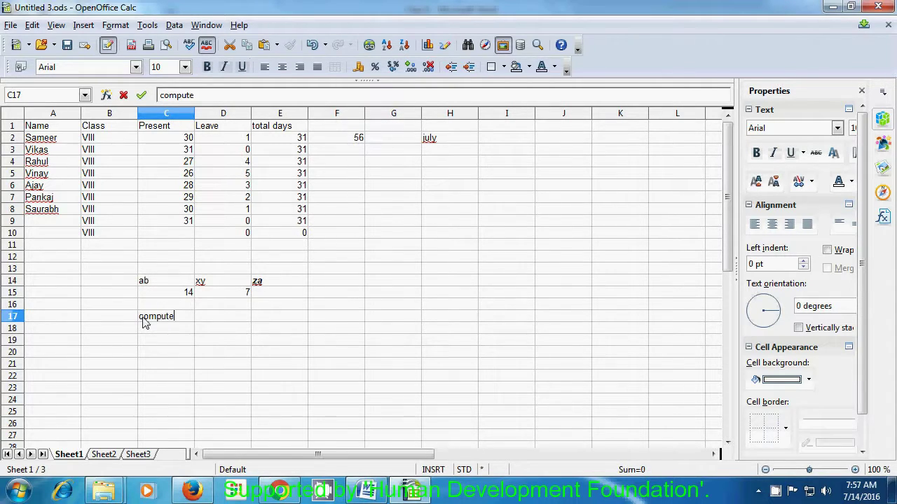
{"action": "type", "text": "r."}
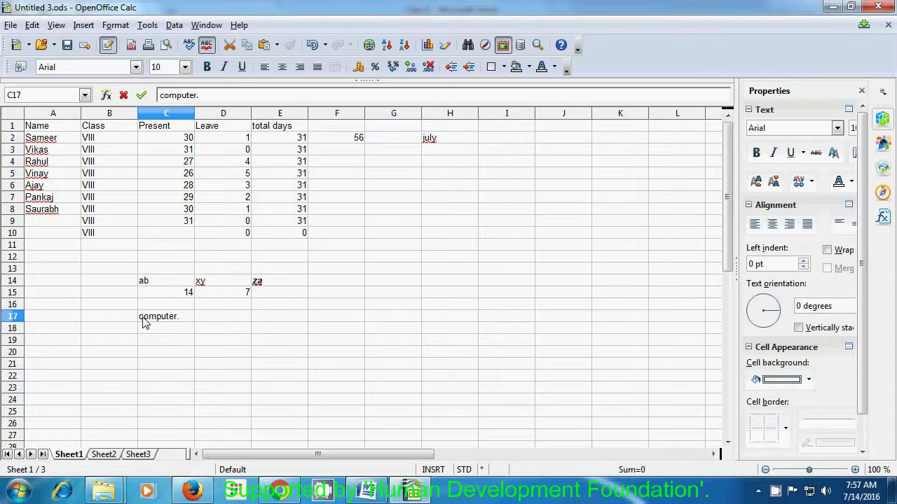
{"action": "type", "text": "shiksha"}
{"action": "key", "text": "Return"}
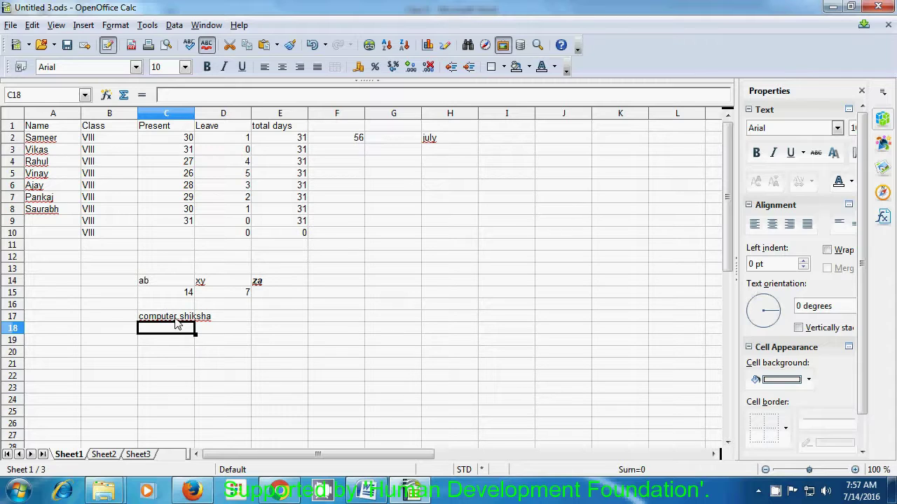
- Split the text in cell C17 into columns using Text to Columns with a period as the other separator instead of tab
{"action": "left_click", "coordinate": [178, 321]}
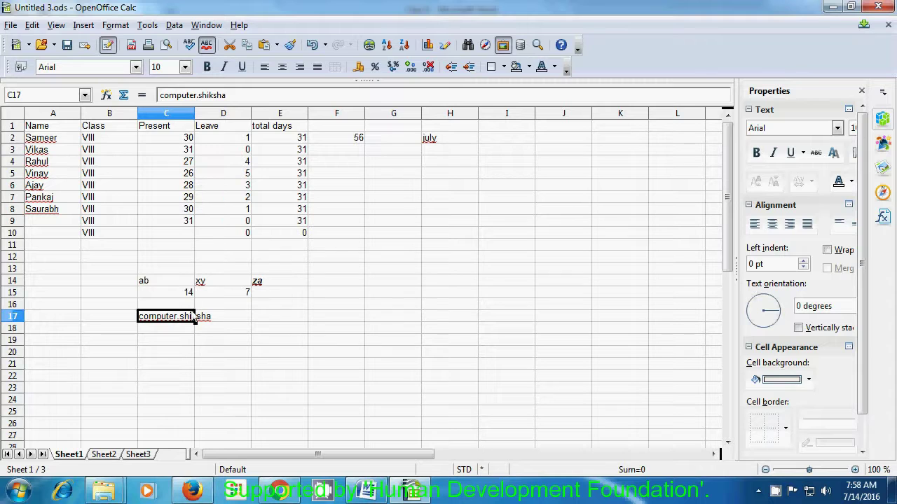
{"action": "left_click", "coordinate": [175, 26]}
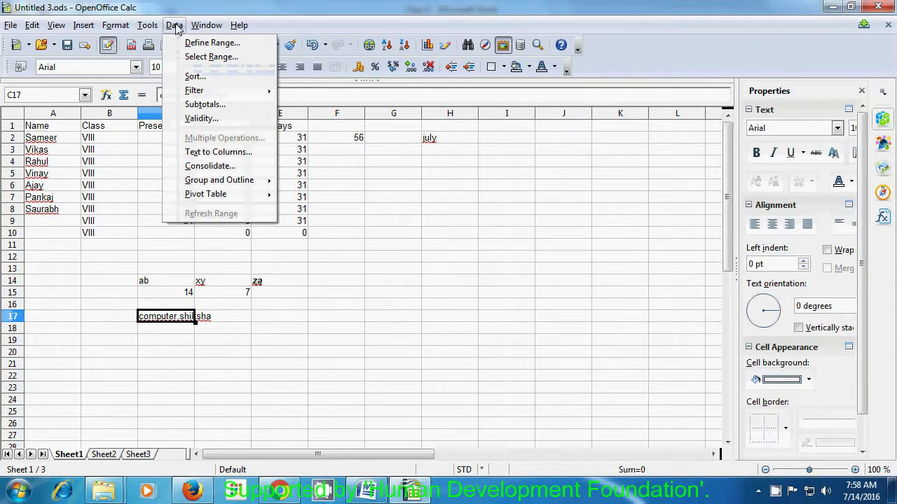
{"action": "left_click", "coordinate": [205, 152]}
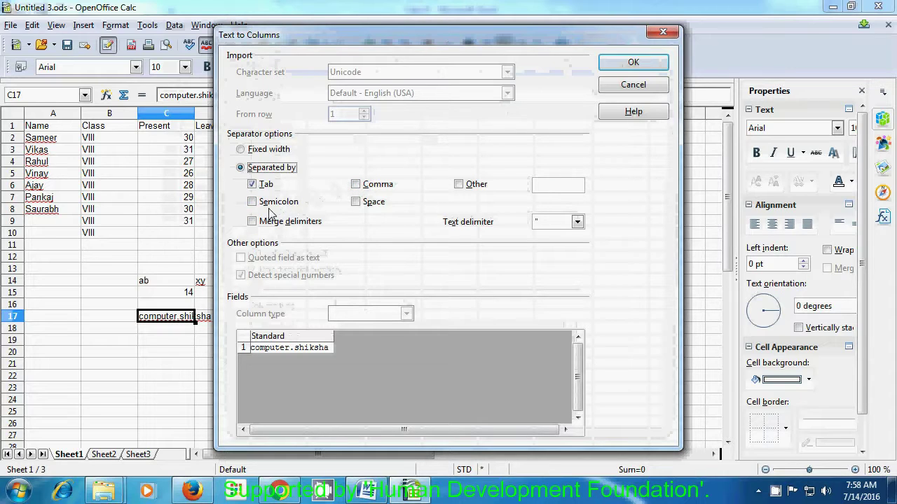
{"action": "left_click", "coordinate": [253, 184]}
{"action": "left_click", "coordinate": [538, 185]}
{"action": "type", "text": "."}
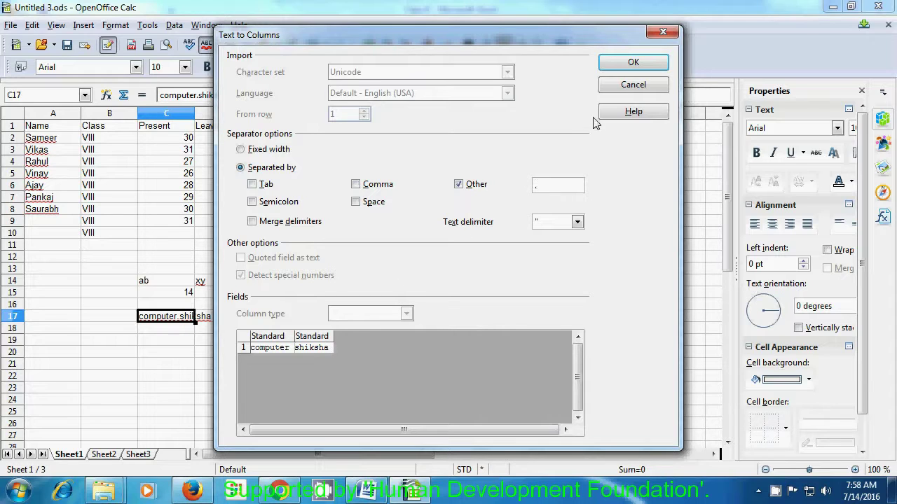
{"action": "left_click", "coordinate": [622, 66]}
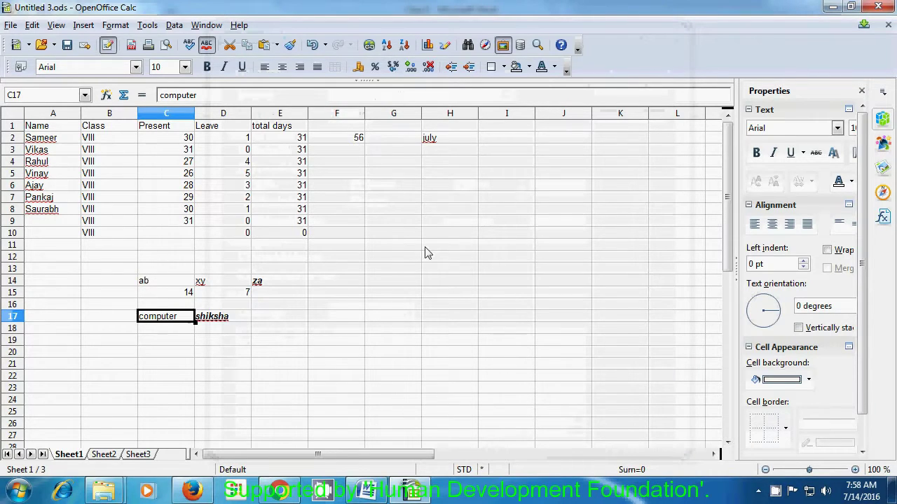
{"action": "left_click", "coordinate": [246, 343]}
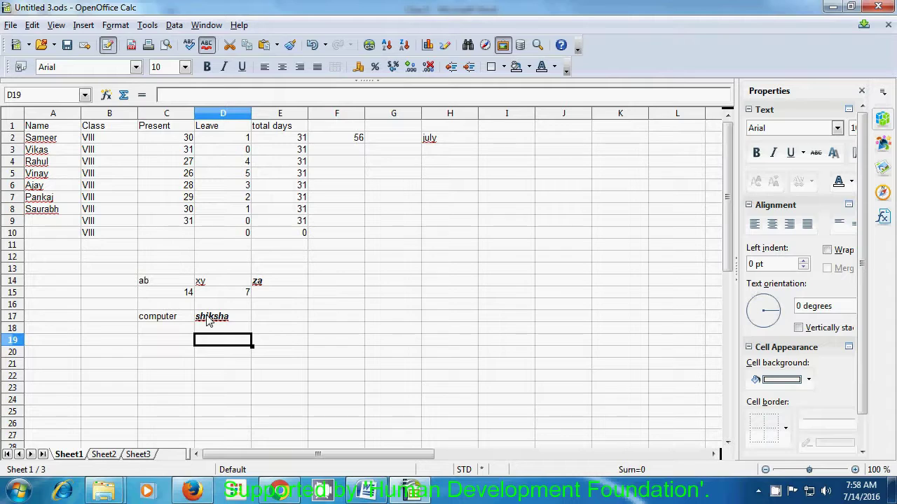
{"action": "left_click", "coordinate": [295, 320]}
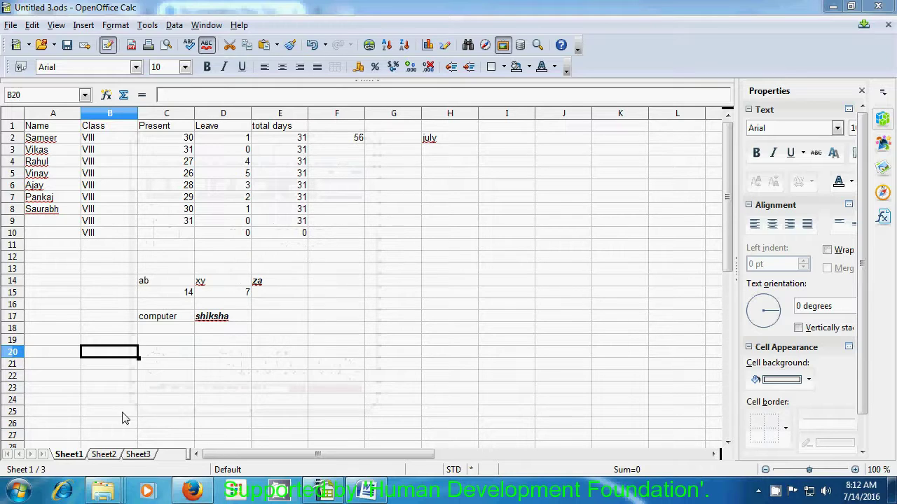
- On Sheet2, clear the DAY formula from cell B6 and enter the heading Now in cell A1
{"action": "left_click", "coordinate": [100, 455]}
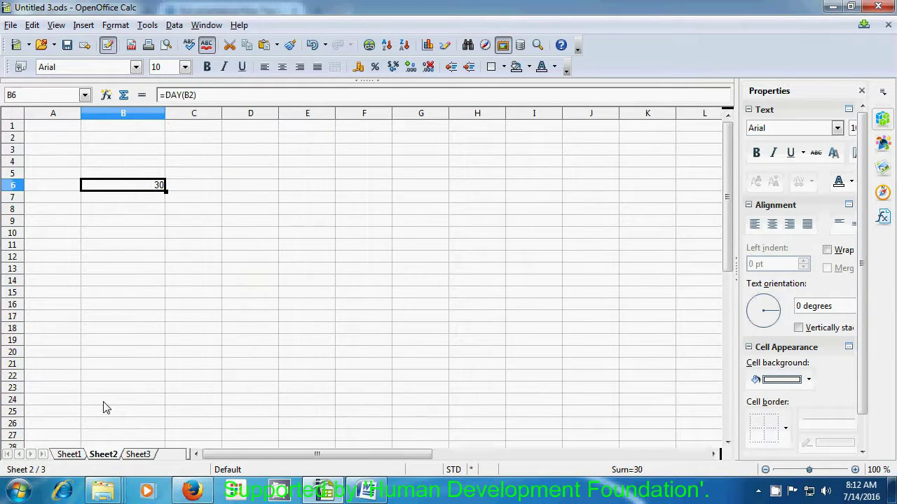
{"action": "key", "text": "BackSpace"}
{"action": "left_click", "coordinate": [56, 130]}
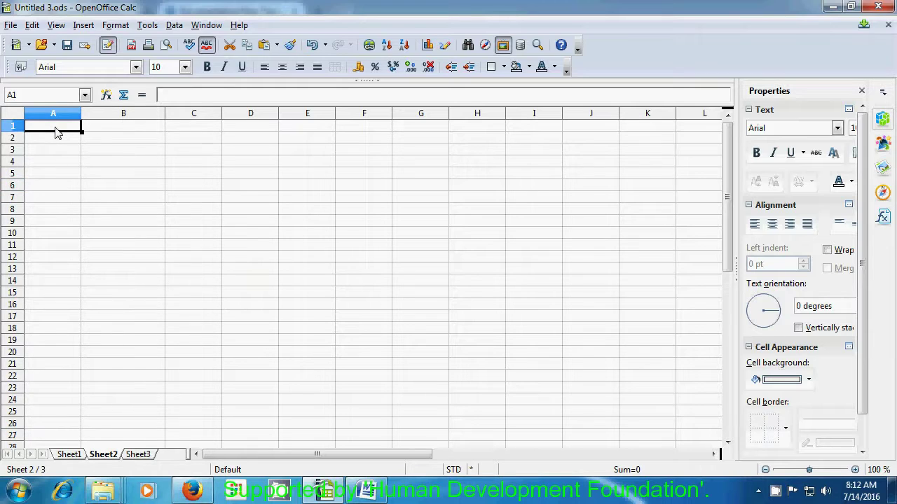
{"action": "type", "text": "Now"}
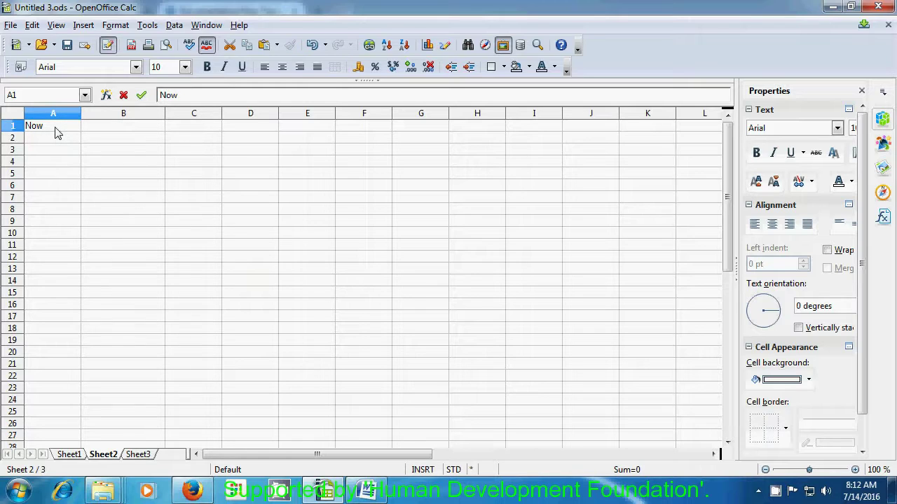
- Enter the formula =Now() in cell A2, below the Now heading
{"action": "left_click", "coordinate": [54, 143]}
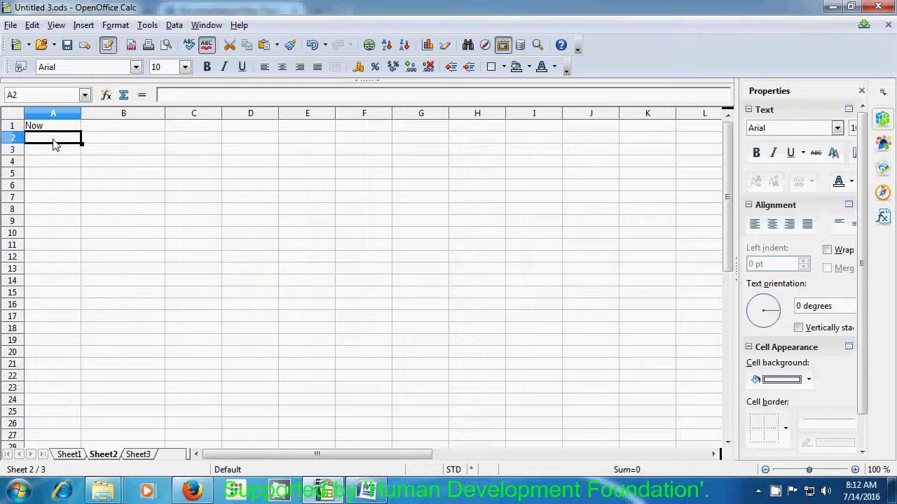
{"action": "type", "text": "="}
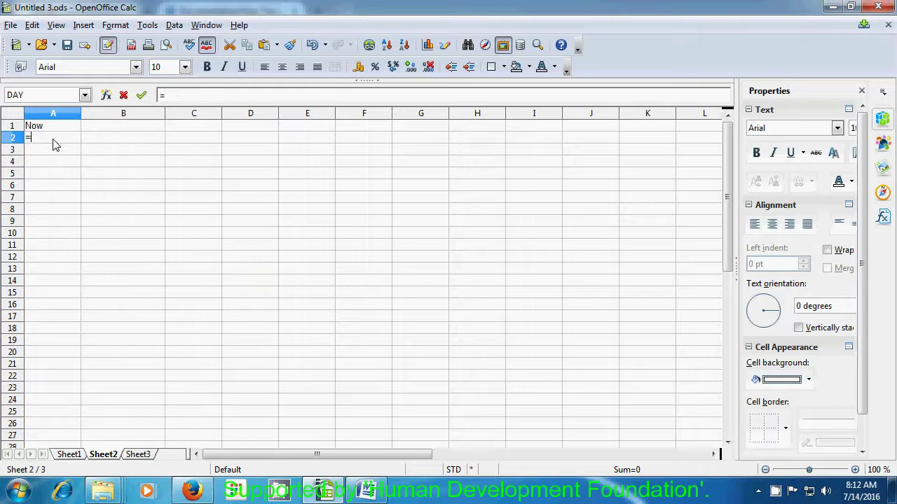
{"action": "type", "text": "No"}
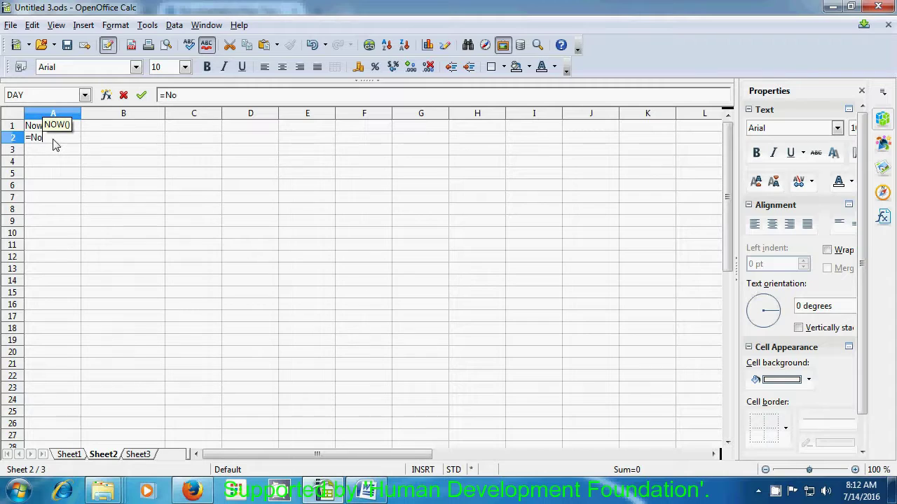
{"action": "type", "text": "w"}
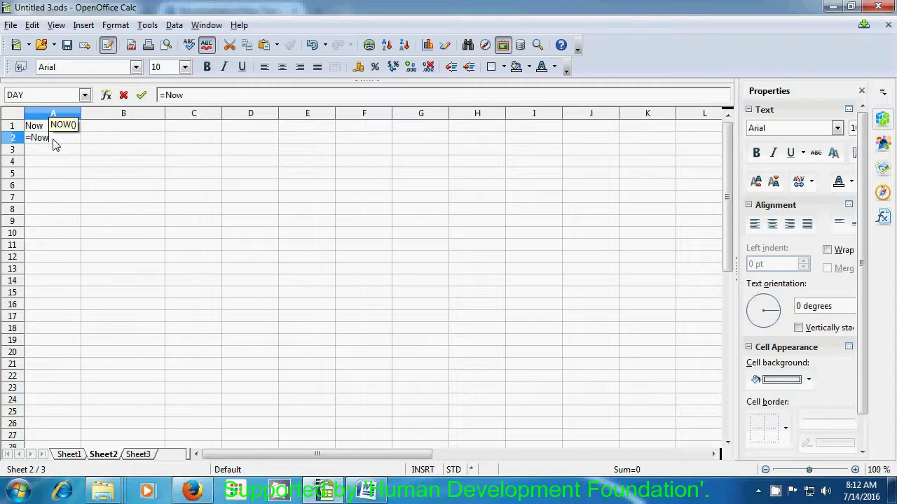
{"action": "type", "text": "("}
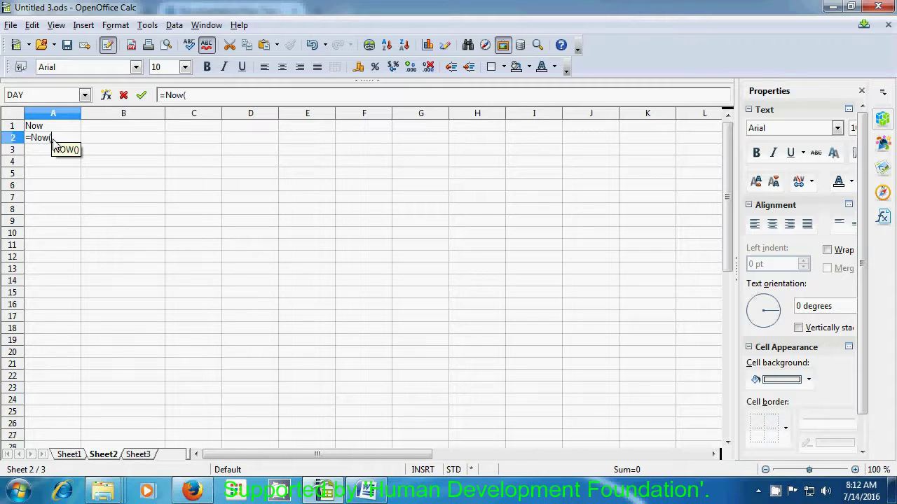
{"action": "type", "text": ")"}
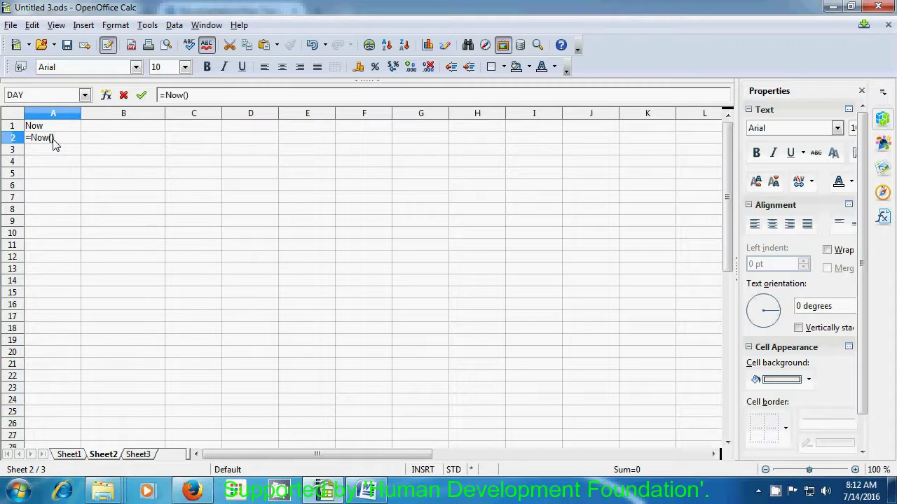
{"action": "key", "text": "Return"}
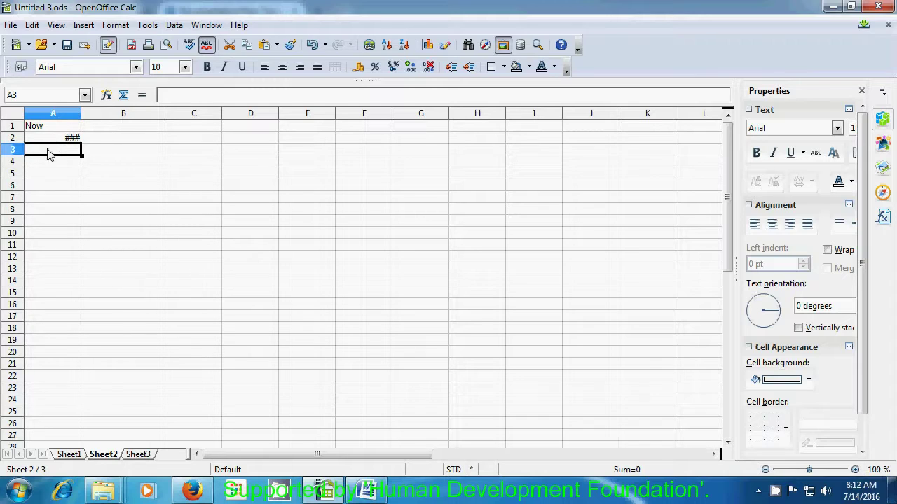
- Widen column A so that the full date and time in cell A2 fits
{"action": "left_click_drag", "start_coordinate": [80, 113], "coordinate": [119, 112]}
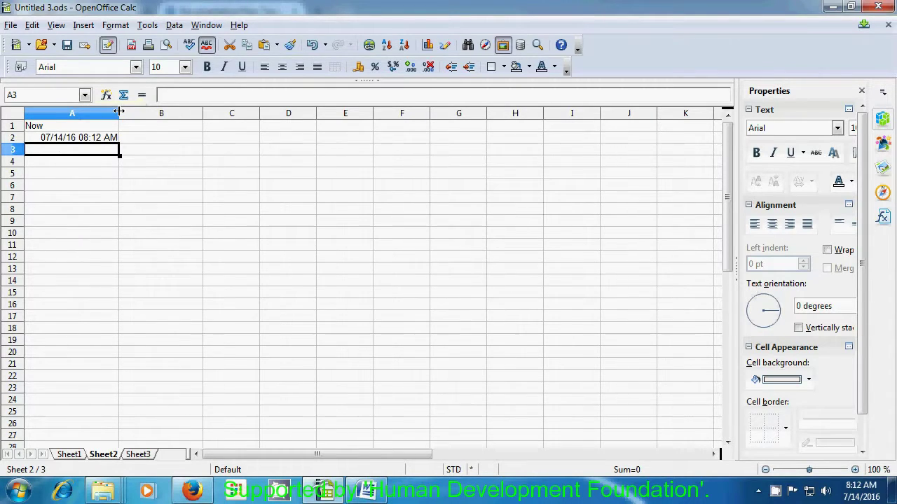
{"action": "left_click", "coordinate": [109, 164]}
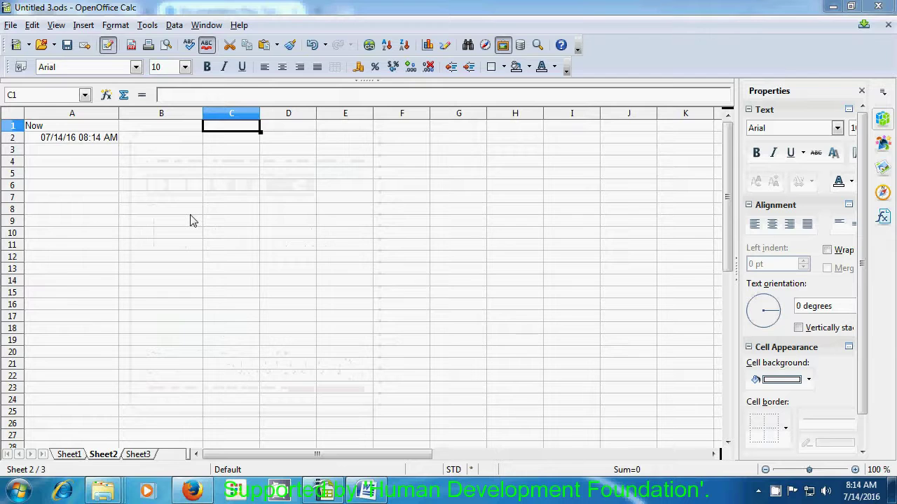
{"action": "left_click", "coordinate": [190, 214]}
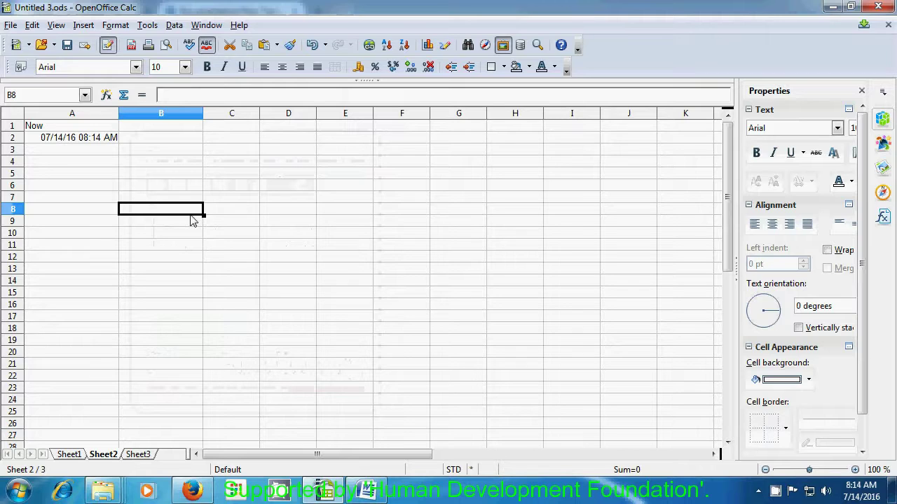
- Enter the heading Today in cell C1
{"action": "left_click", "coordinate": [219, 136]}
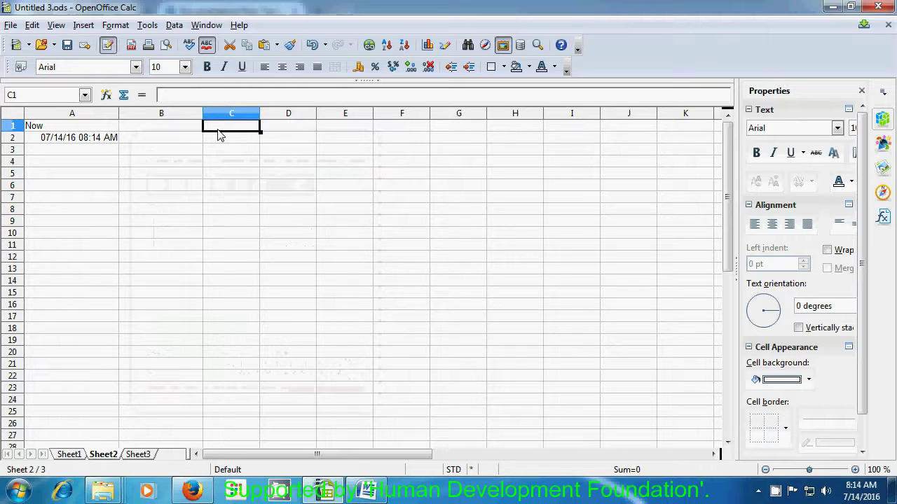
{"action": "type", "text": "T"}
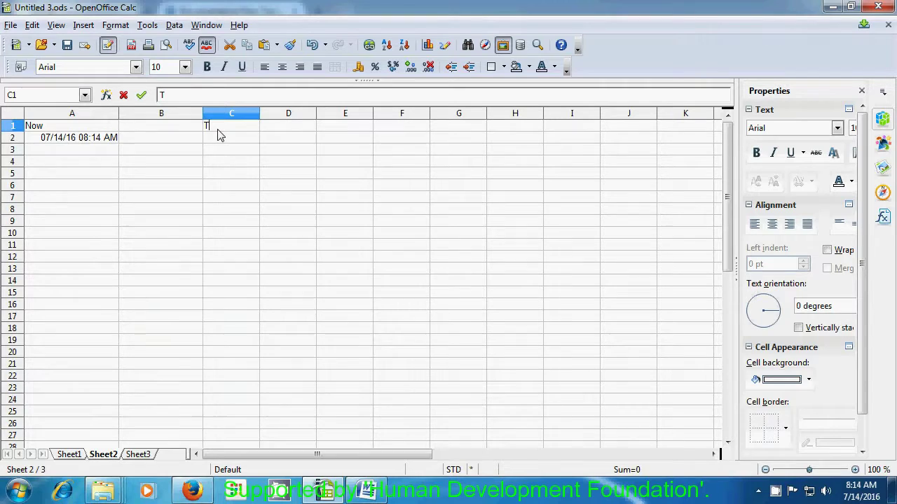
{"action": "type", "text": "oda"}
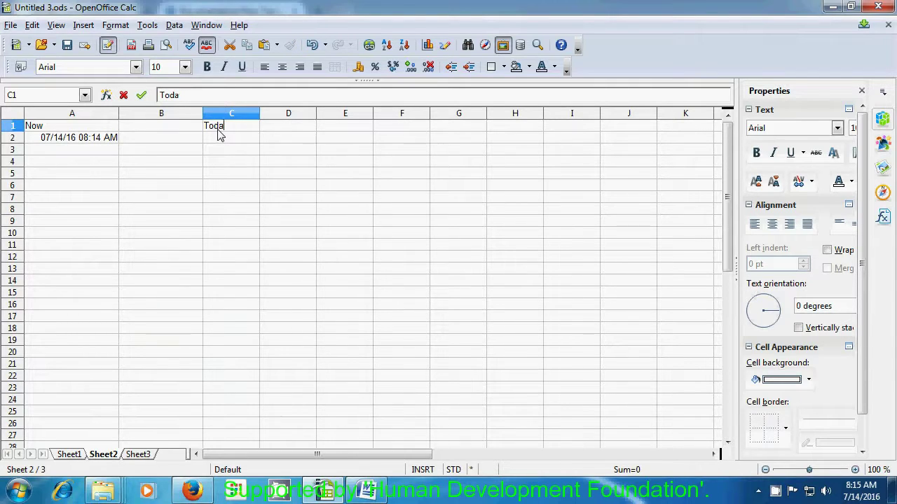
{"action": "type", "text": "y"}
- Enter the formula =today() in cell C2, below the Today heading
{"action": "left_click", "coordinate": [223, 143]}
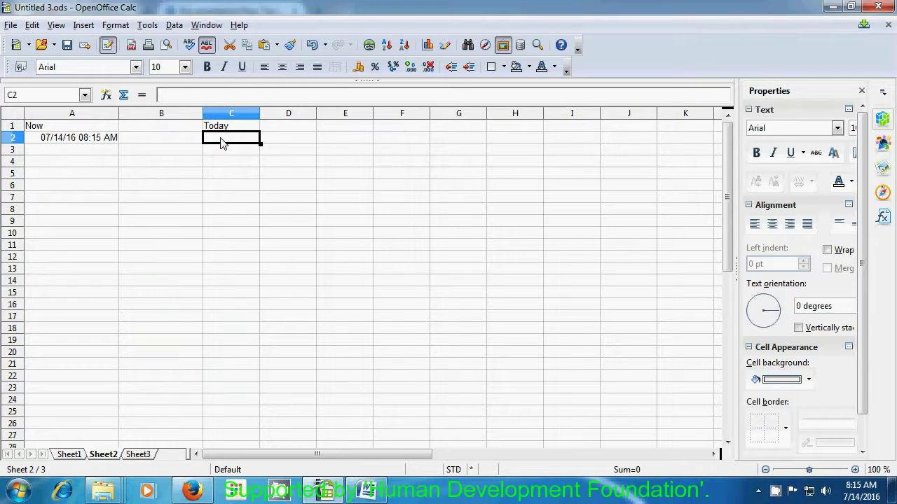
{"action": "type", "text": "="}
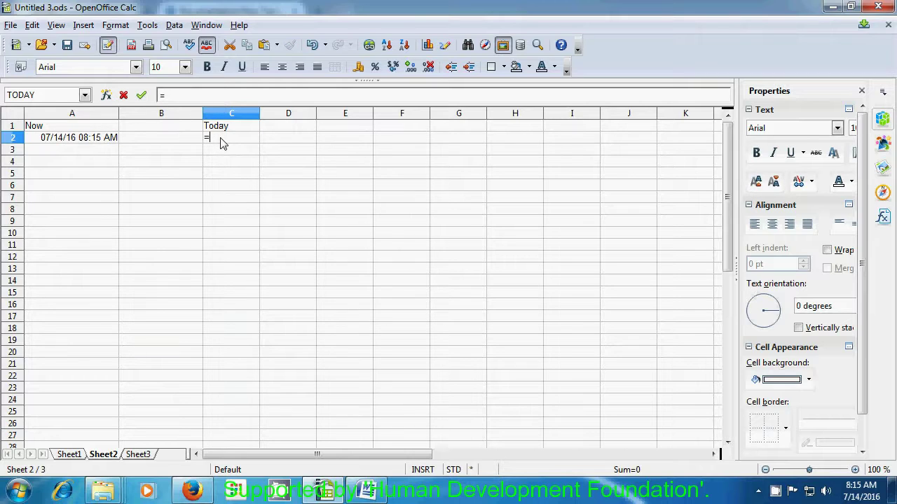
{"action": "type", "text": "t"}
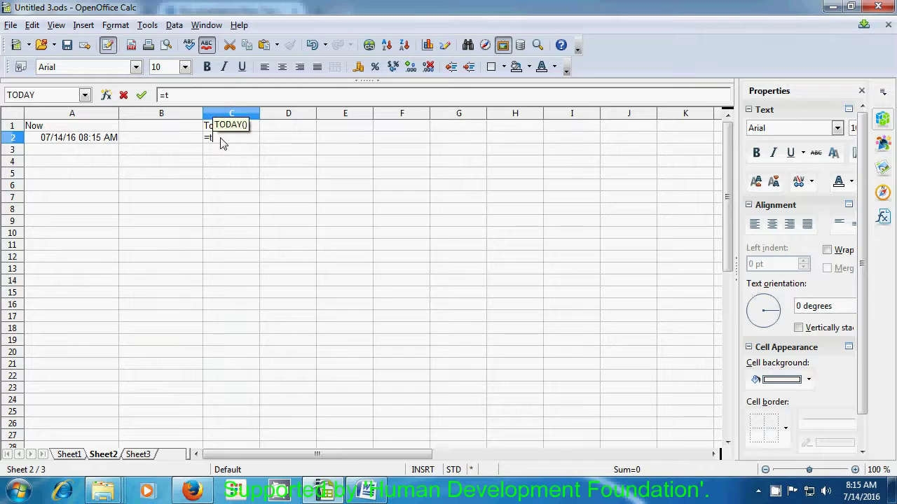
{"action": "type", "text": "oday"}
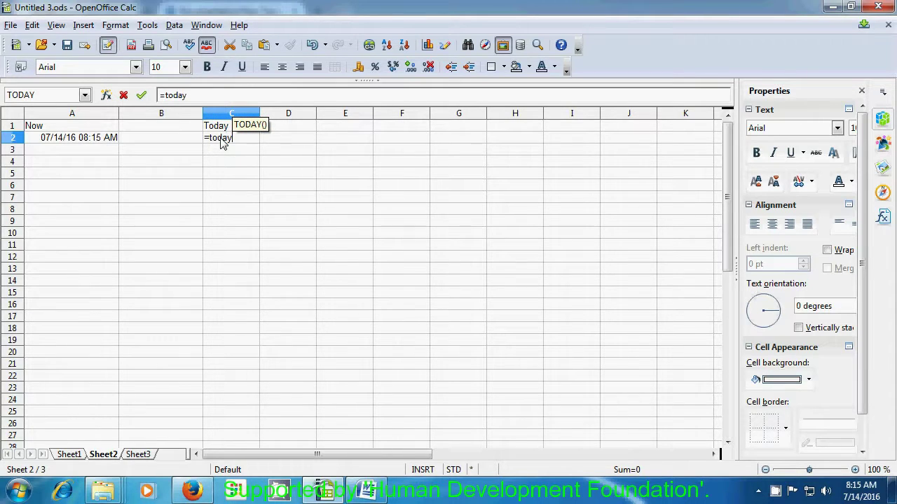
{"action": "type", "text": "()"}
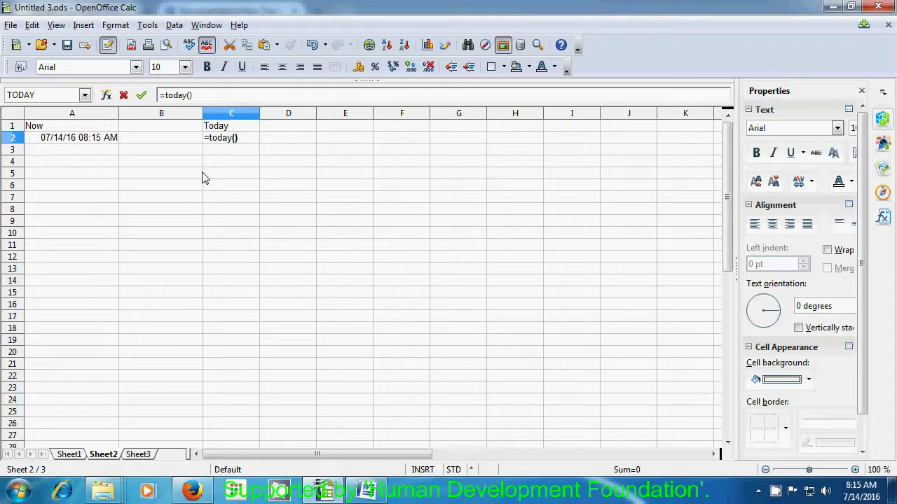
{"action": "key", "text": "Return"}
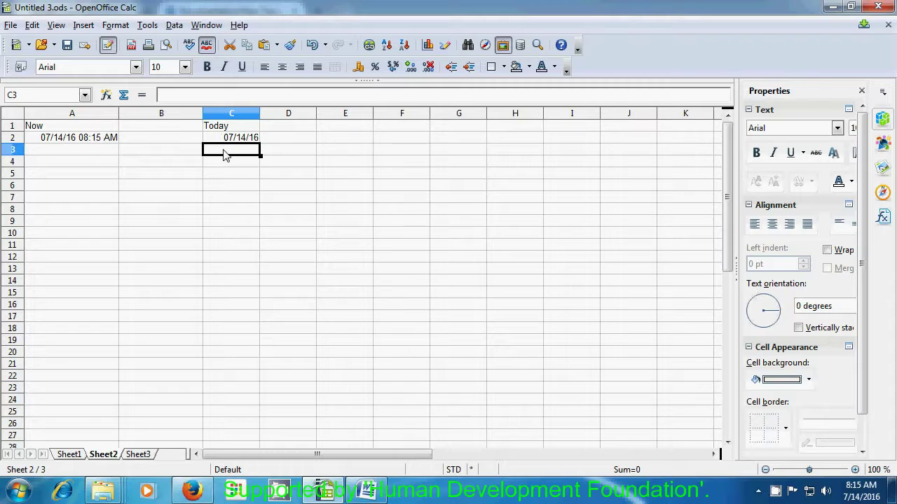
{"action": "left_click", "coordinate": [239, 190]}
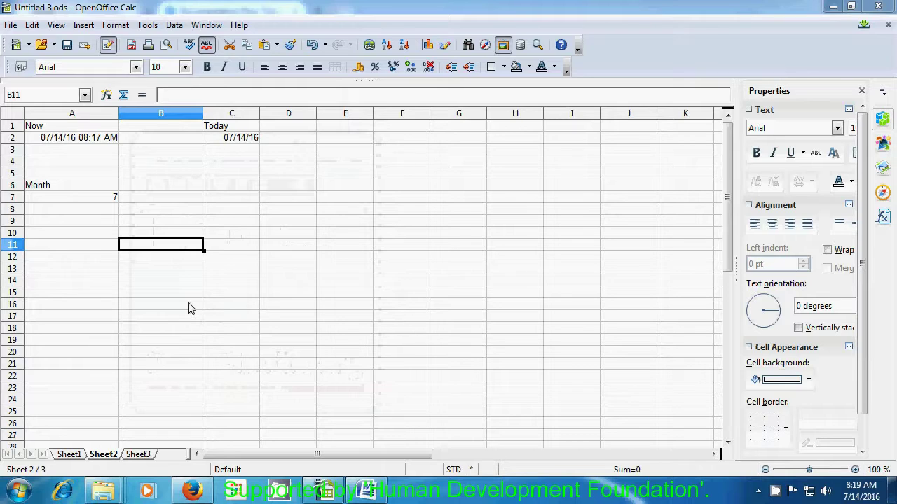
- Enter the heading Day in cell B6, beside the Month heading
{"action": "left_click", "coordinate": [155, 190]}
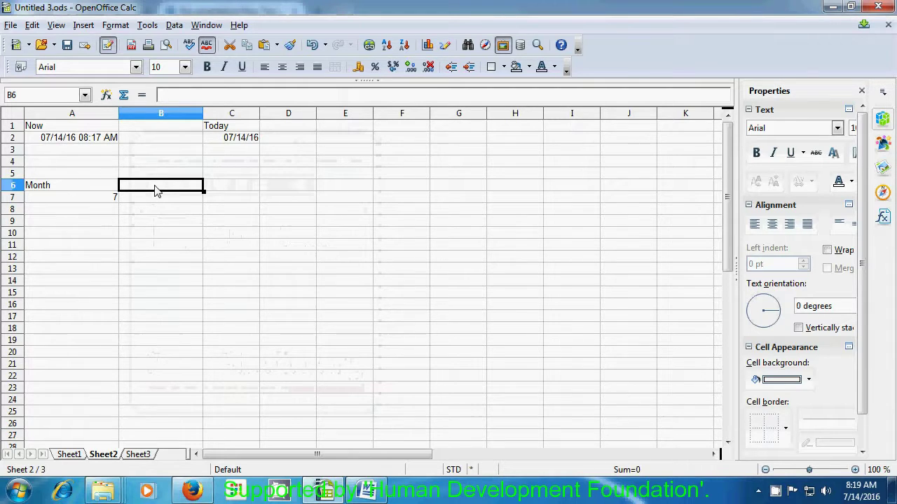
{"action": "type", "text": "Day"}
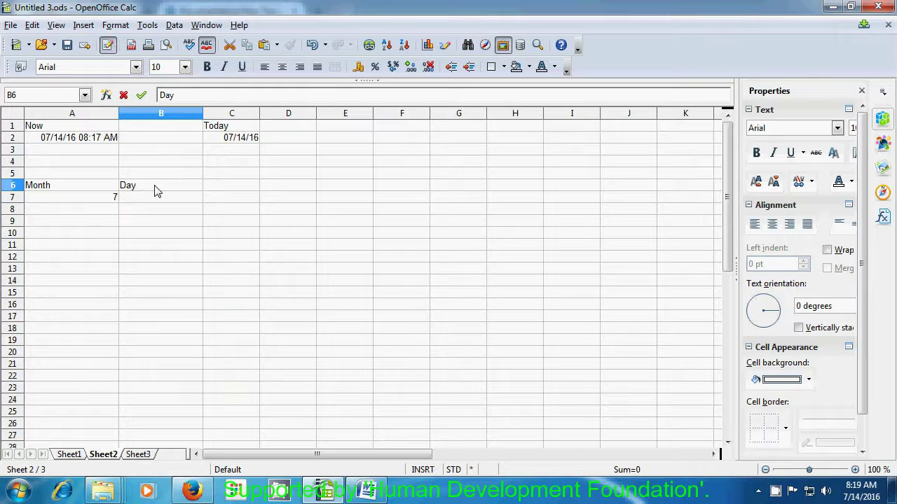
{"action": "type", "text": "("}
{"action": "key", "text": "BackSpace"}
- Enter the formula =Day(A2) in cell B7 to extract the day from the Now date
{"action": "left_click", "coordinate": [158, 199]}
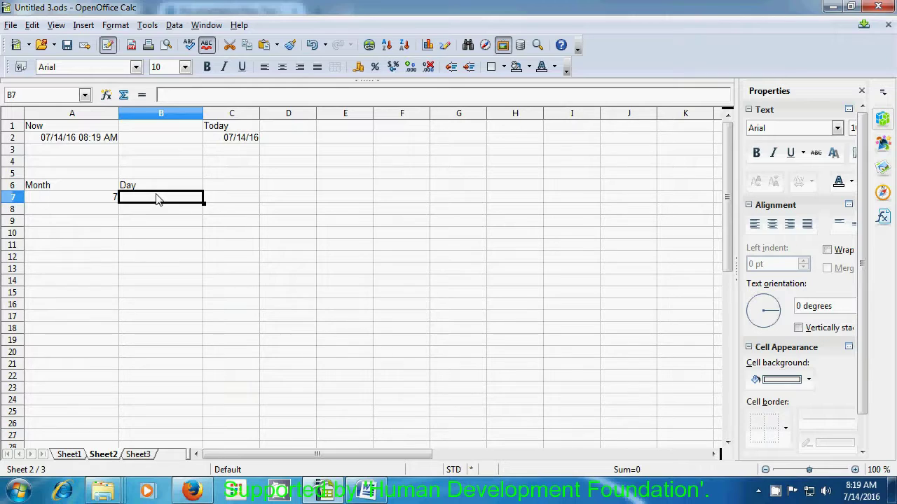
{"action": "type", "text": "="}
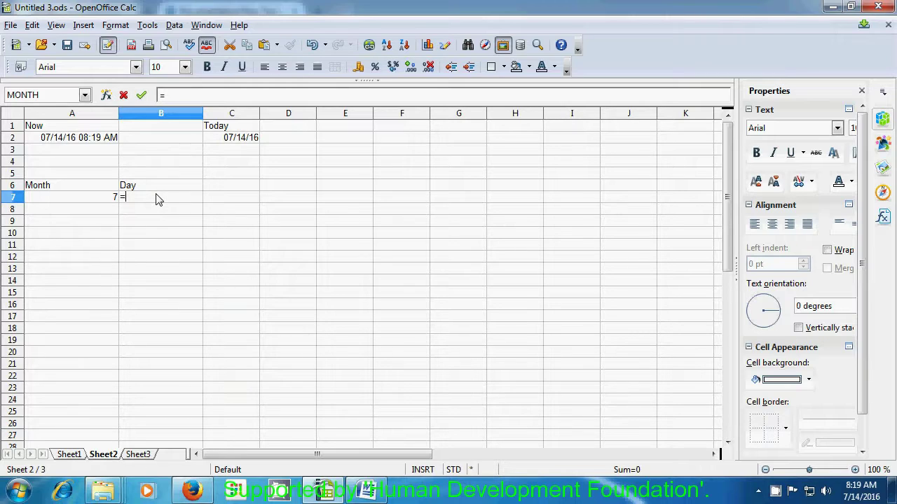
{"action": "type", "text": "Day"}
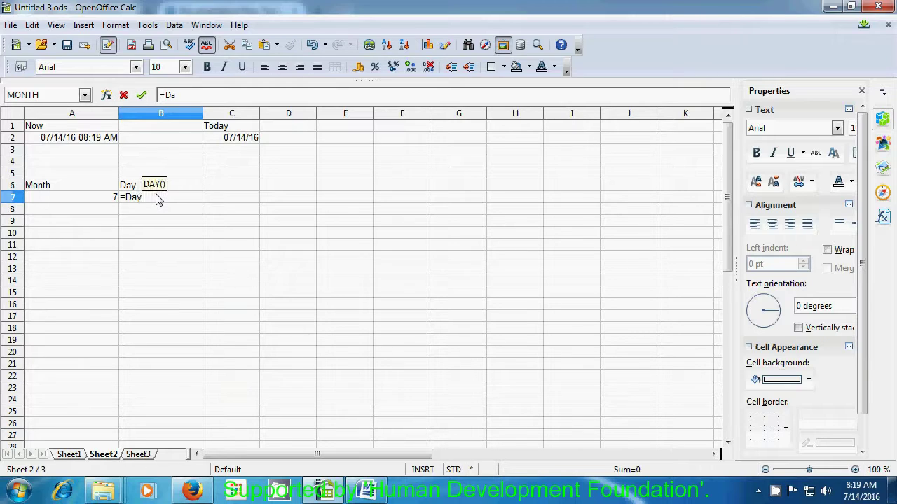
{"action": "type", "text": "("}
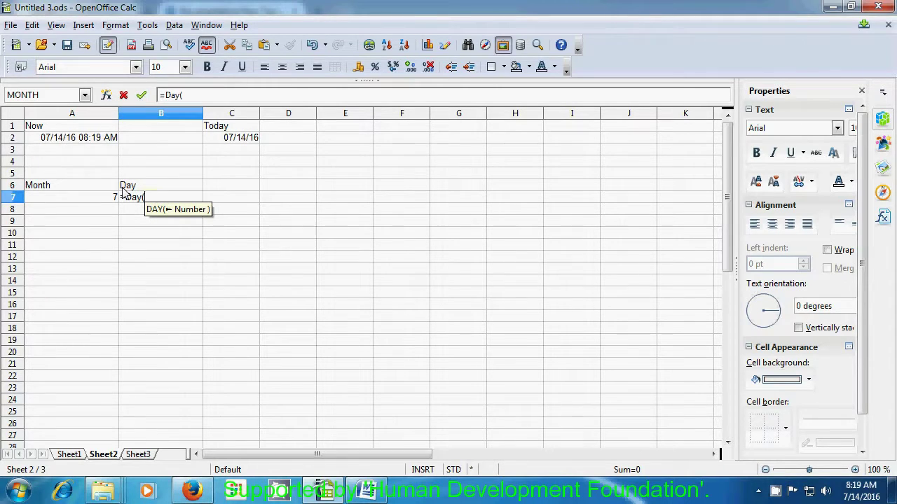
{"action": "left_click", "coordinate": [59, 141]}
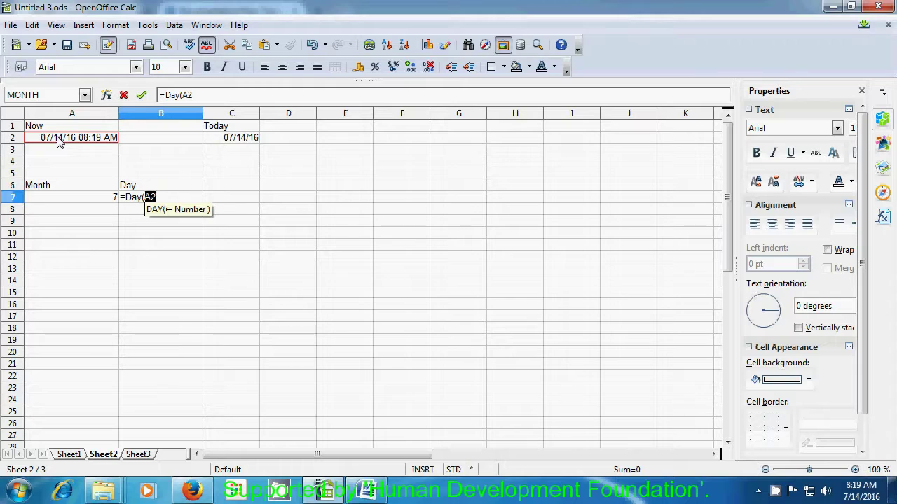
{"action": "type", "text": ")"}
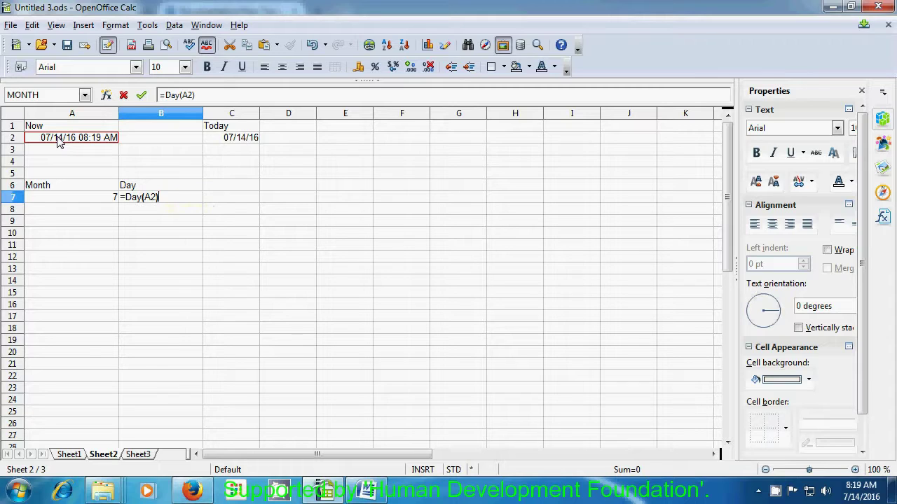
{"action": "key", "text": "Return"}
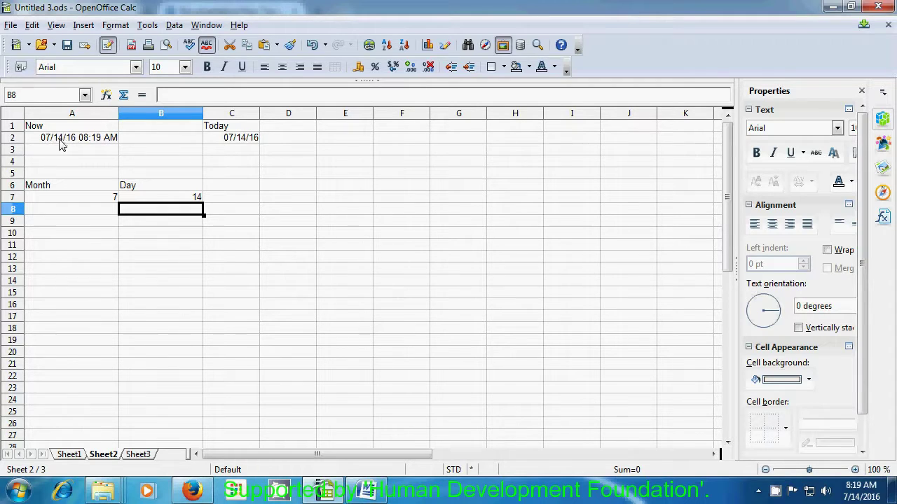
{"action": "left_click", "coordinate": [172, 199]}
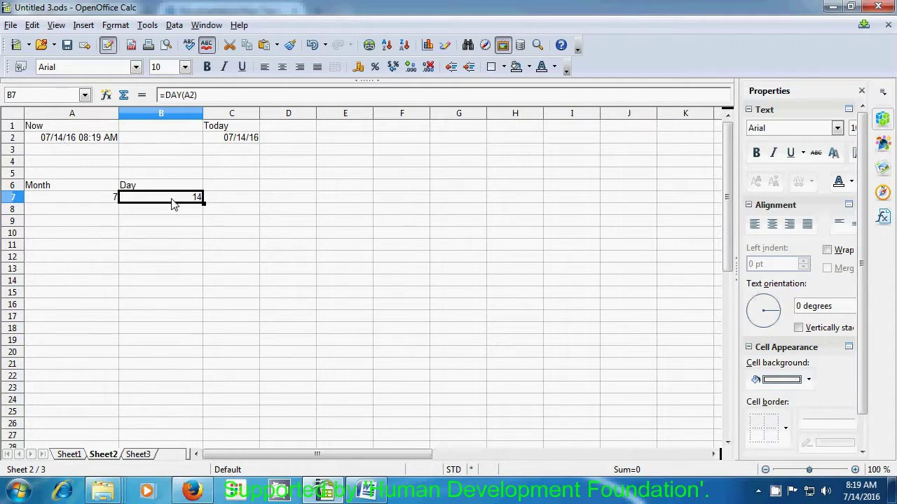
{"action": "left_click", "coordinate": [168, 236]}
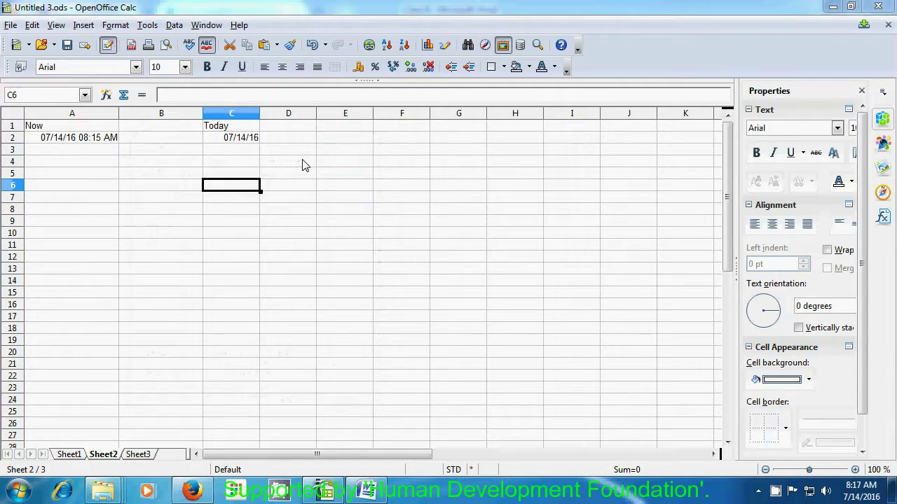
- Enter the heading Month in cell A6 and the formula =month(A2) below it in cell A7
{"action": "left_click", "coordinate": [76, 189]}
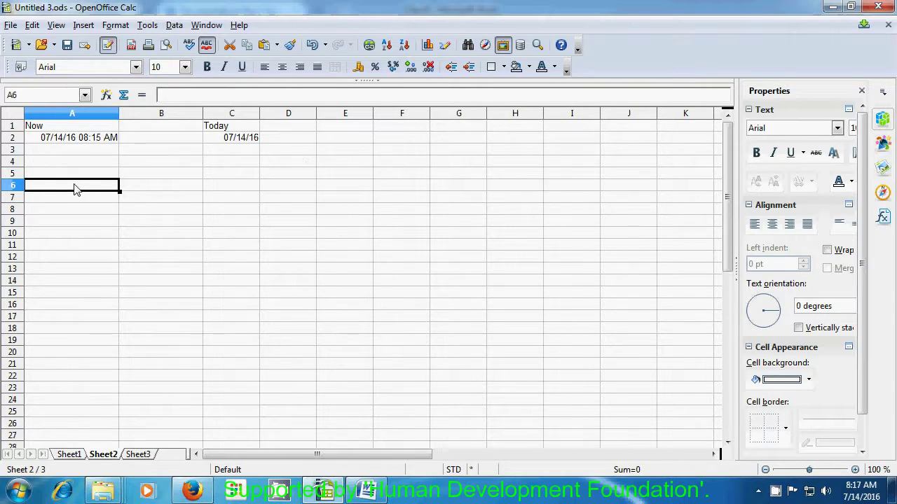
{"action": "type", "text": "Month"}
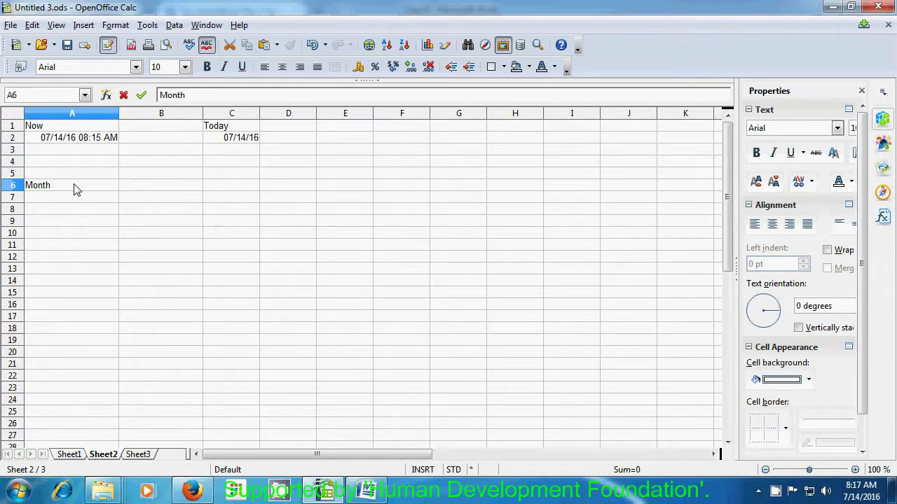
{"action": "left_click", "coordinate": [88, 202]}
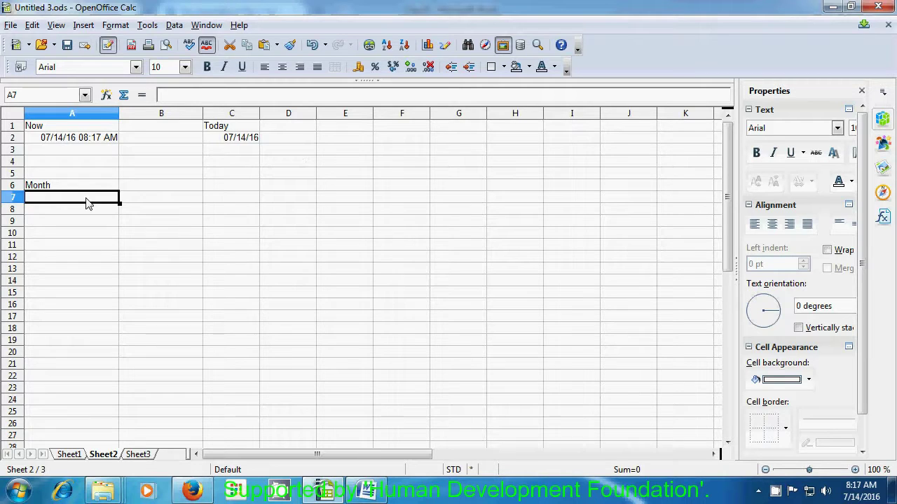
{"action": "type", "text": "="}
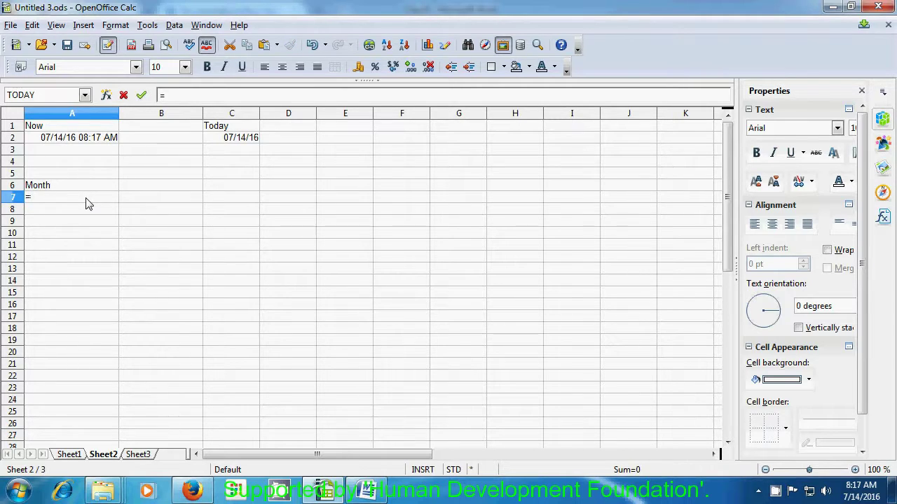
{"action": "type", "text": "month"}
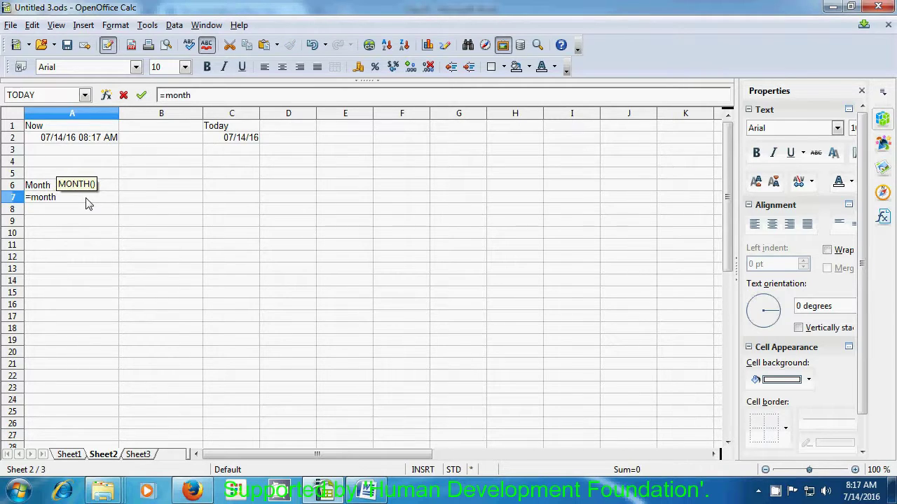
{"action": "type", "text": "("}
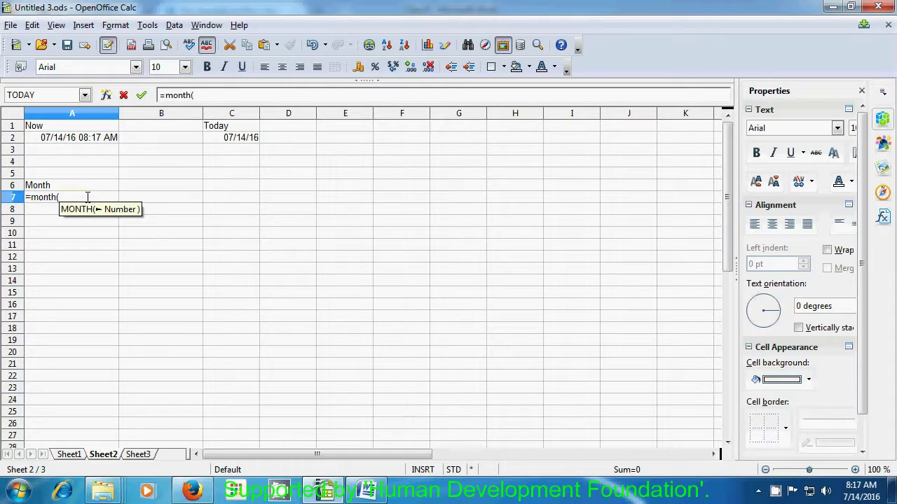
{"action": "left_click", "coordinate": [74, 138]}
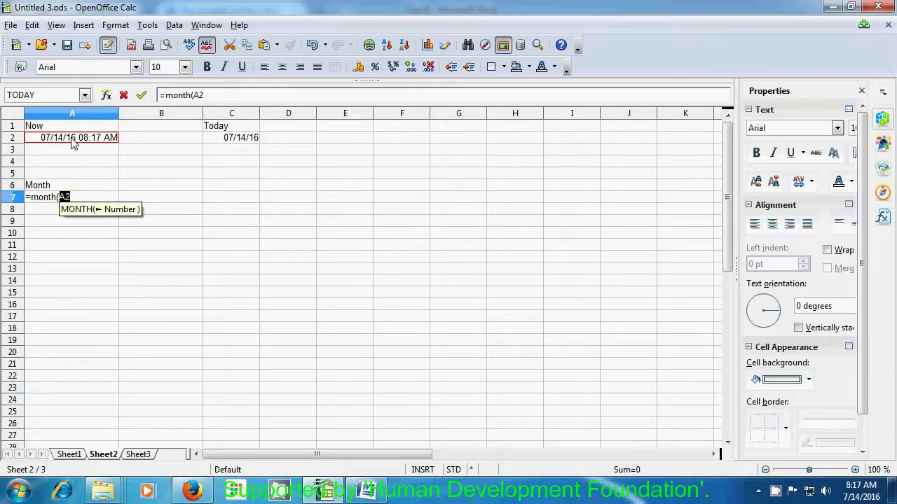
{"action": "type", "text": ")"}
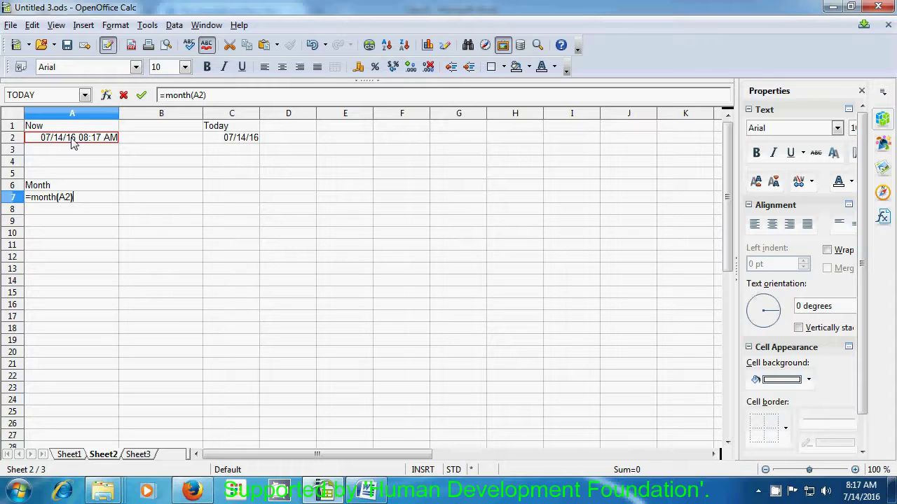
{"action": "key", "text": "Return"}
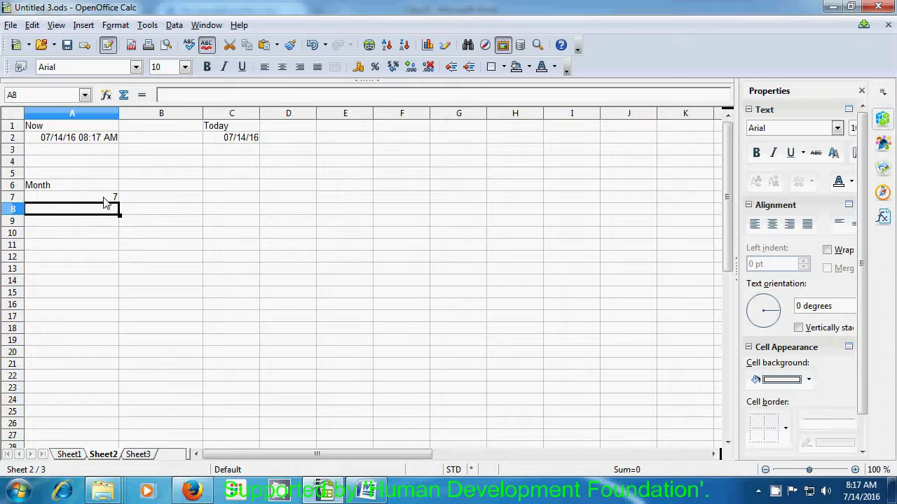
{"action": "left_click", "coordinate": [172, 250]}
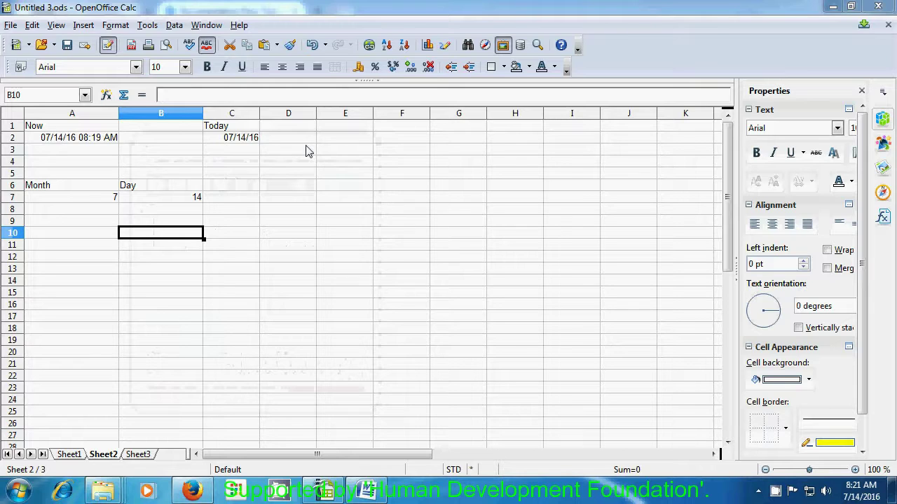
- Enter the heading Year in cell C6 and the formula =year(A2) below it in cell C7
{"action": "left_click", "coordinate": [249, 187]}
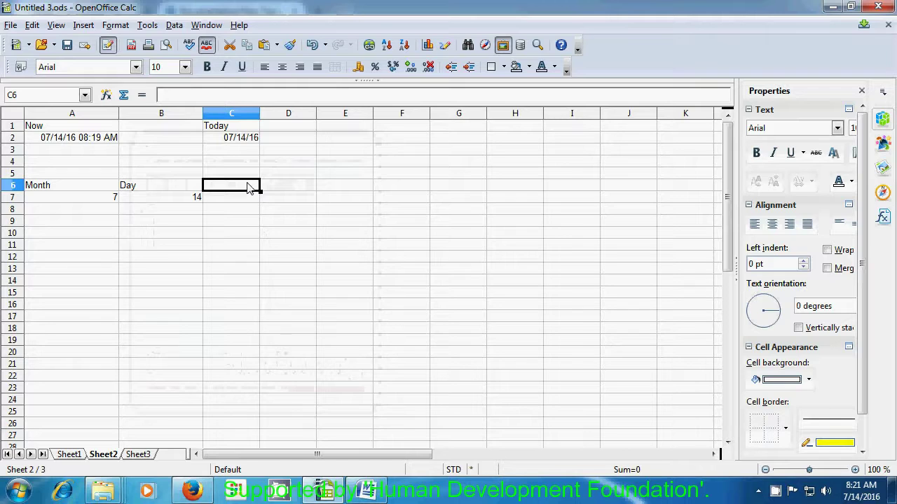
{"action": "type", "text": "Year"}
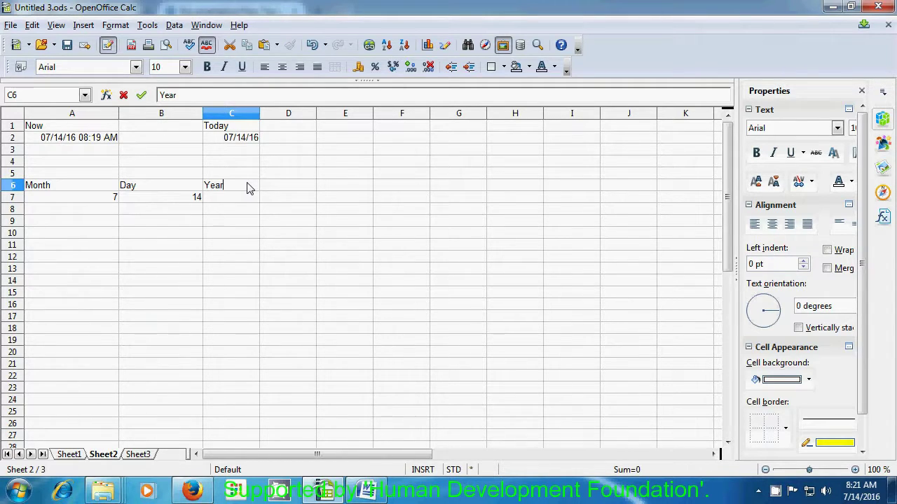
{"action": "left_click", "coordinate": [247, 202]}
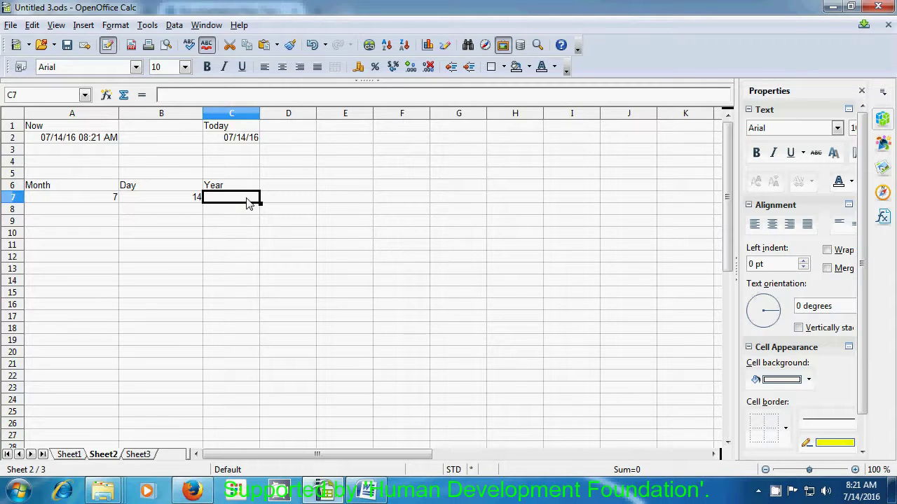
{"action": "type", "text": "="}
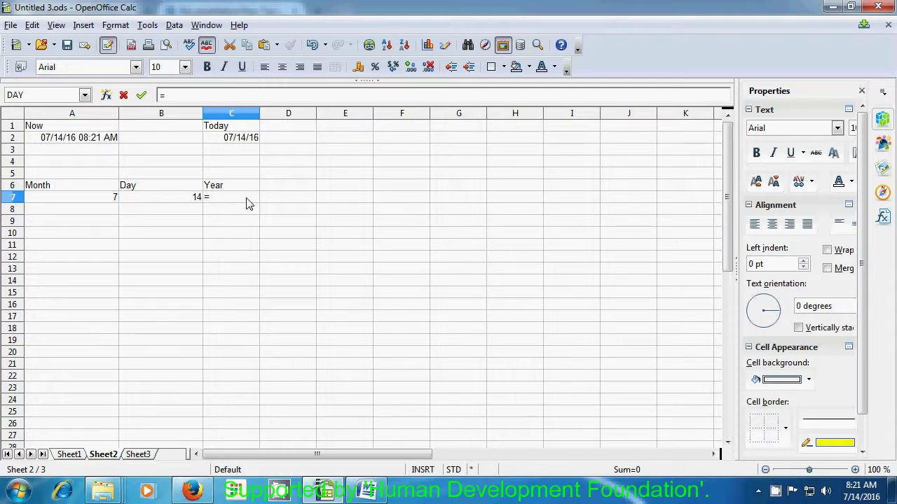
{"action": "type", "text": "year("}
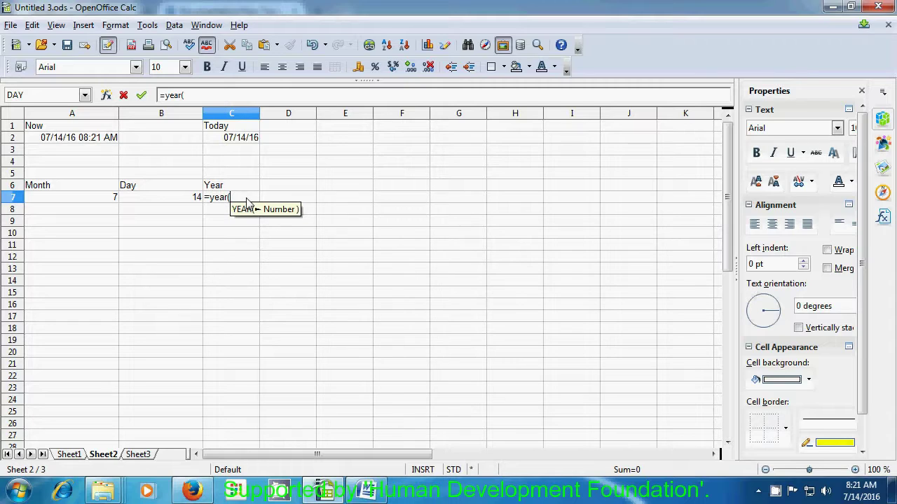
{"action": "left_click", "coordinate": [88, 144]}
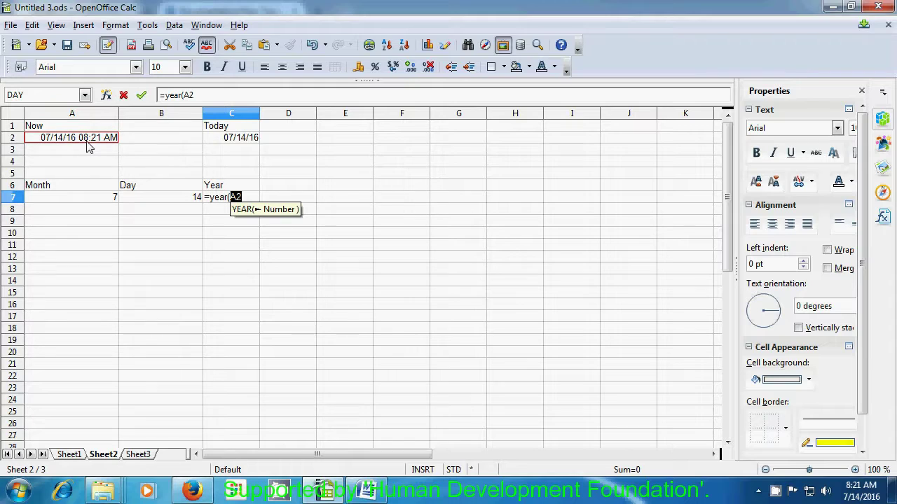
{"action": "type", "text": ")"}
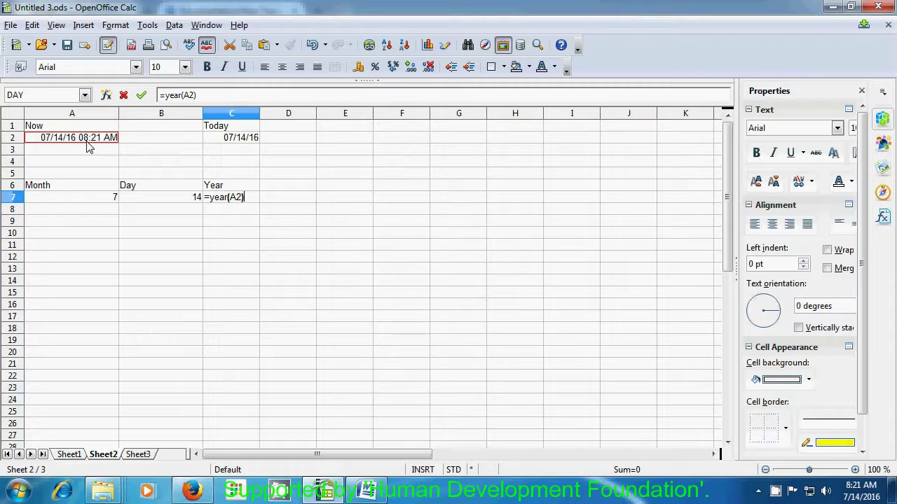
{"action": "key", "text": "Return"}
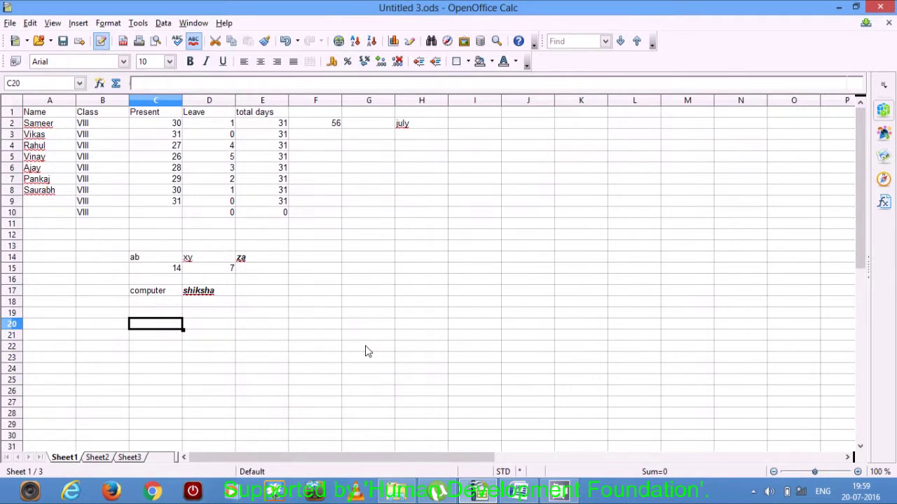
{"action": "type", "text": "="}
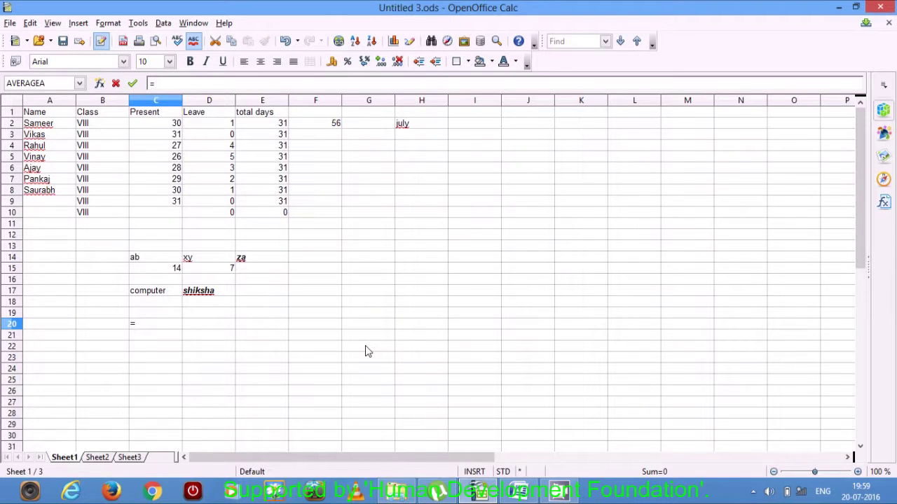
{"action": "key", "text": "BackSpace"}
{"action": "left_click_drag", "start_coordinate": [368, 351], "coordinate": [276, 300]}
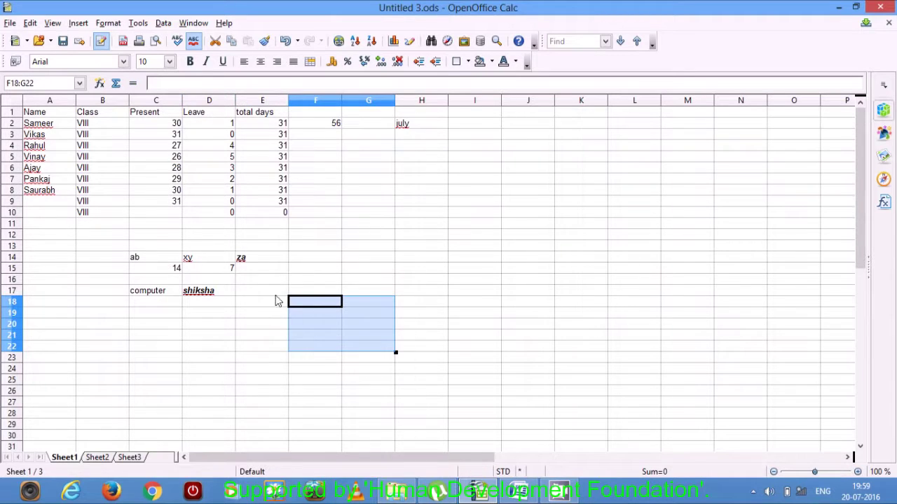
- Enter the heading average in cell E17 of Sheet1, beside the shiksha cell
{"action": "left_click", "coordinate": [273, 293]}
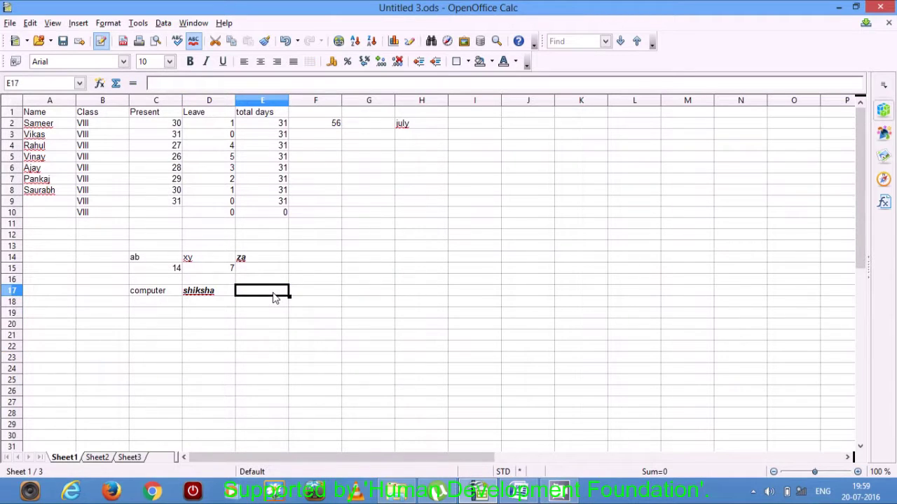
{"action": "type", "text": "ave"}
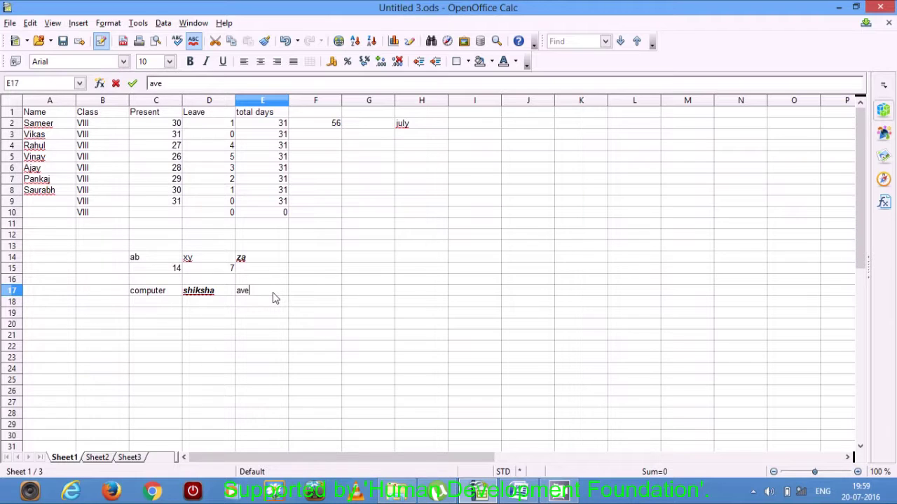
{"action": "type", "text": "rage"}
{"action": "left_click", "coordinate": [268, 305]}
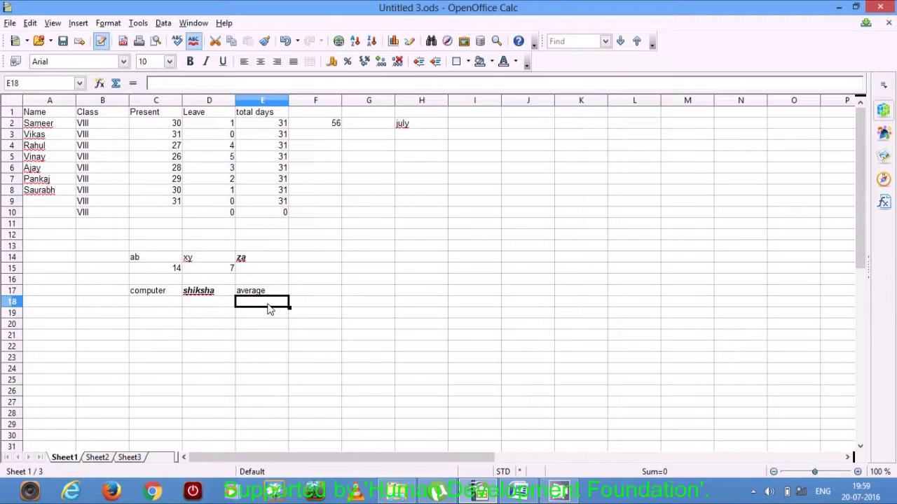
- Enter the numbers 60, 70 and 80 in cells B19, C19 and D19
{"action": "left_click", "coordinate": [107, 315]}
{"action": "type", "text": "60"}
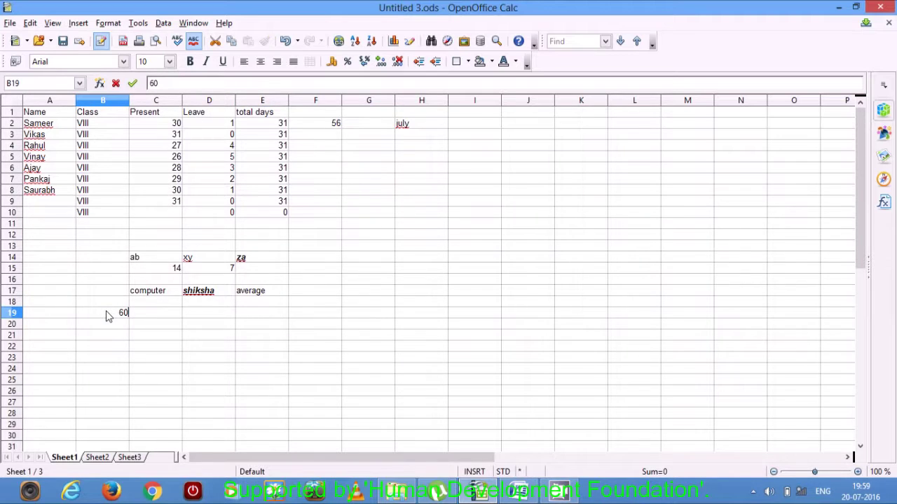
{"action": "left_click", "coordinate": [152, 319]}
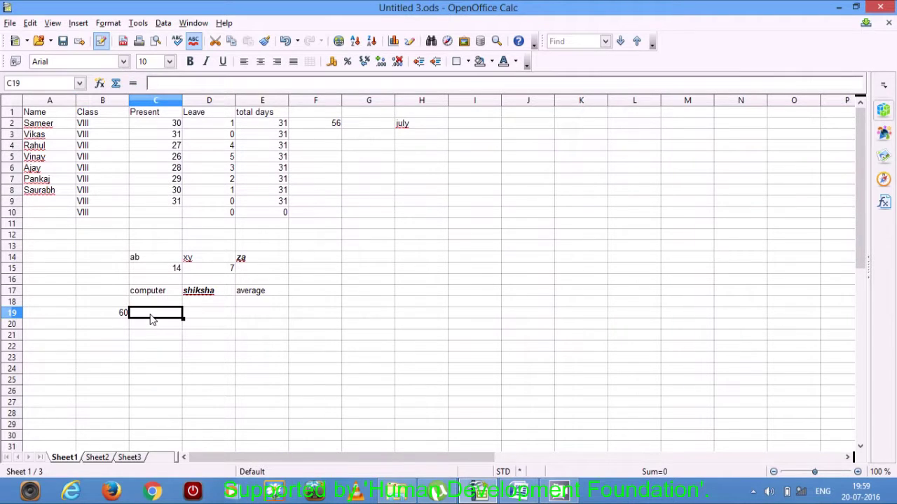
{"action": "type", "text": "70"}
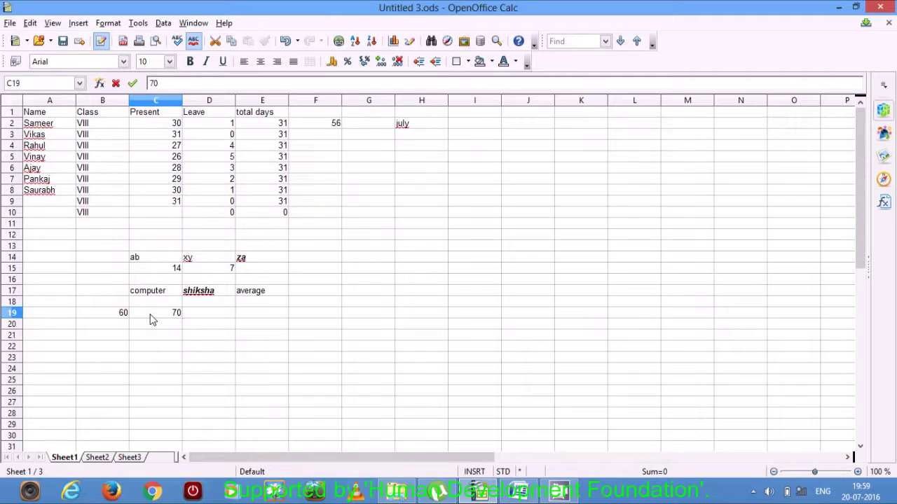
{"action": "left_click", "coordinate": [204, 319]}
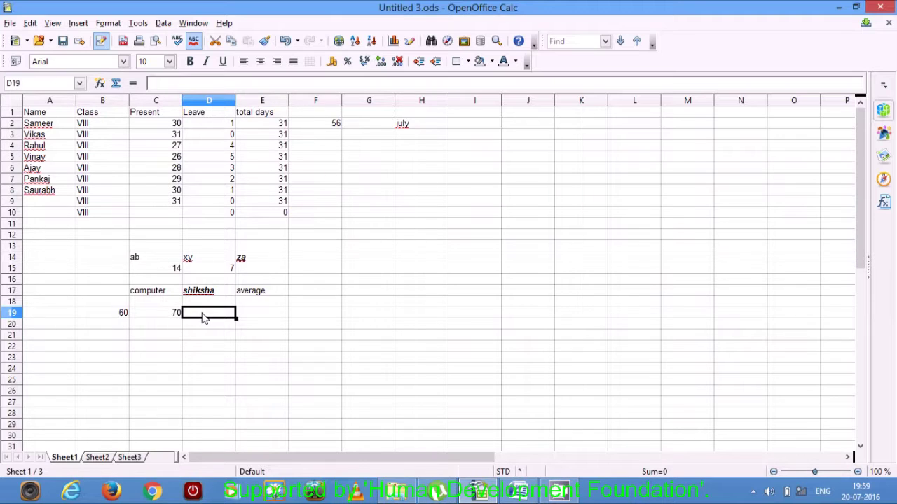
{"action": "type", "text": "80"}
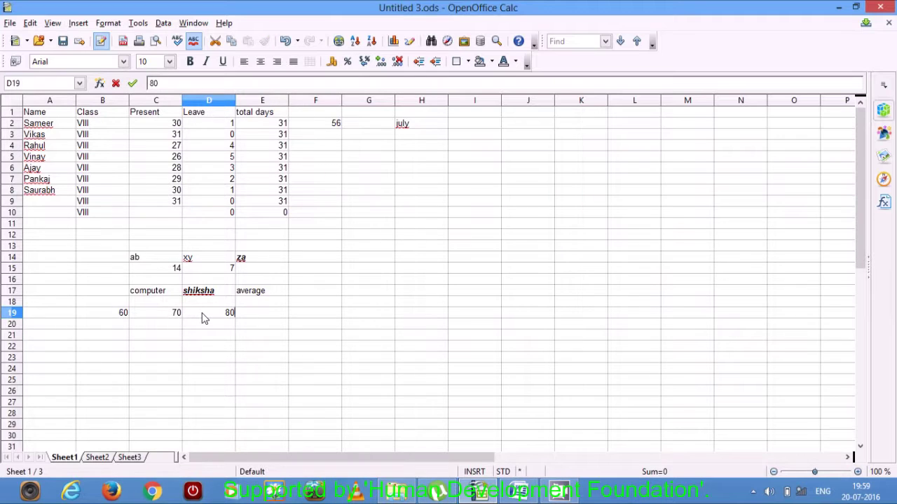
- Enter the formula =average(B19:D19) in cell E19 to average the three numbers in that row
{"action": "left_click", "coordinate": [268, 317]}
{"action": "double_click", "coordinate": [249, 313]}
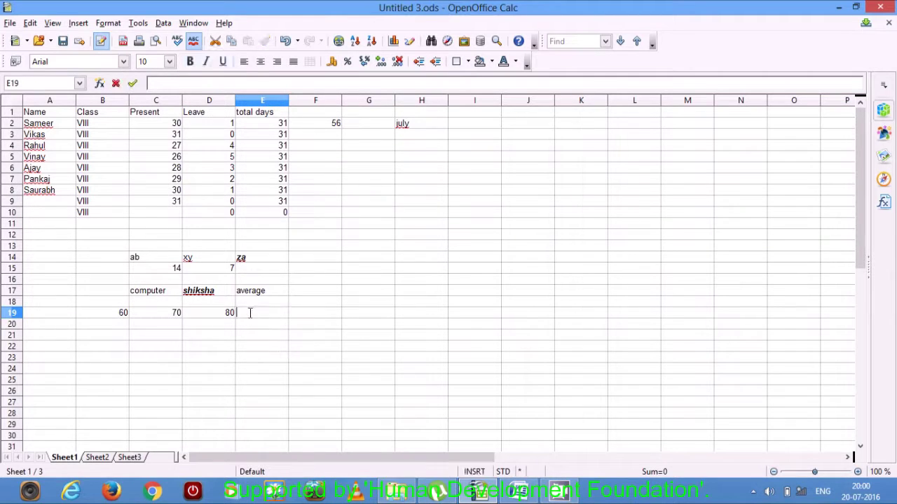
{"action": "type", "text": "=av"}
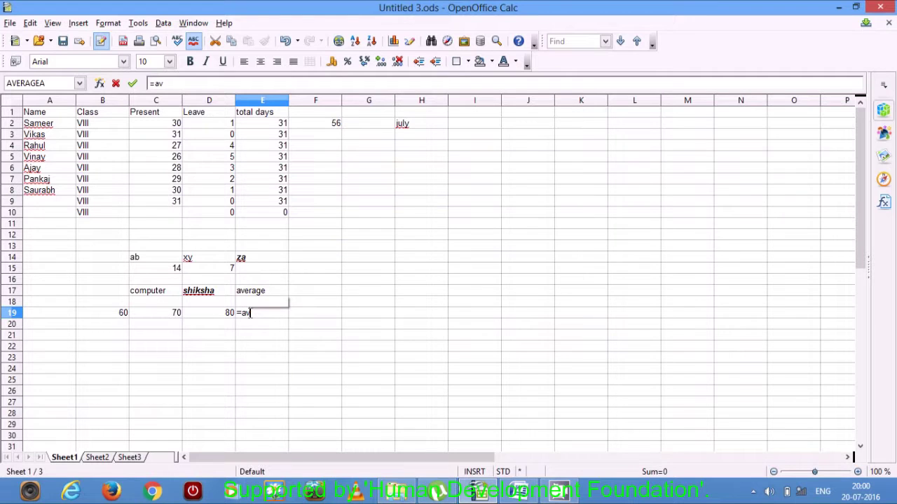
{"action": "type", "text": "era"}
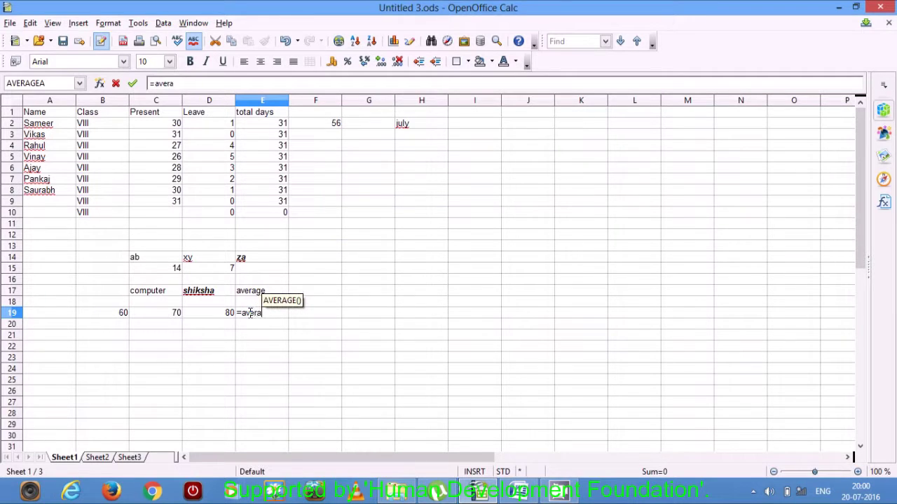
{"action": "type", "text": "ge"}
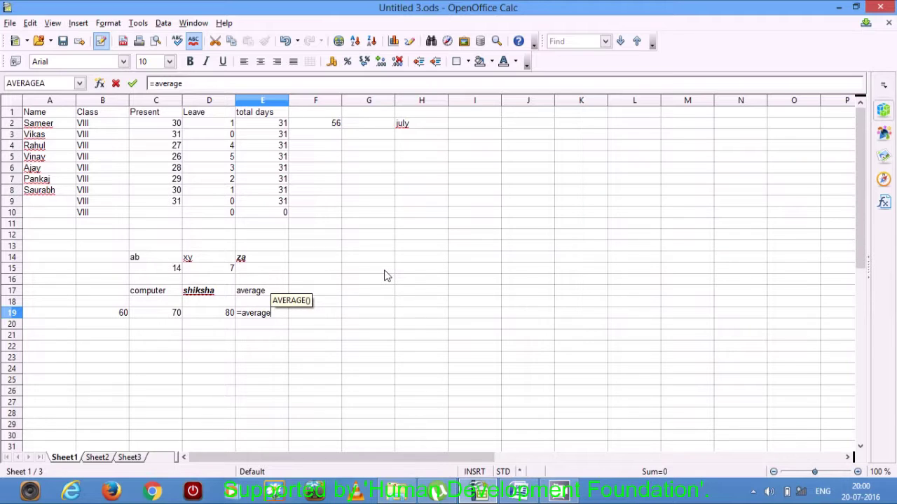
{"action": "type", "text": "("}
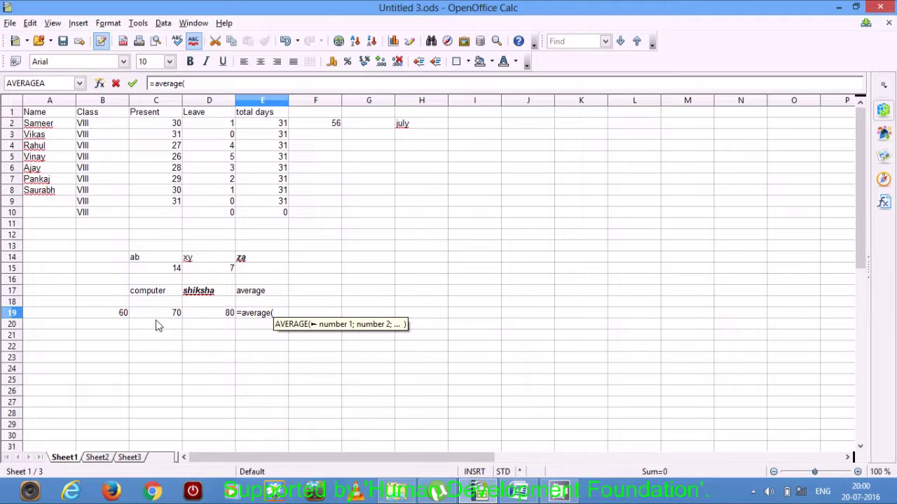
{"action": "left_click_drag", "start_coordinate": [122, 314], "coordinate": [210, 316]}
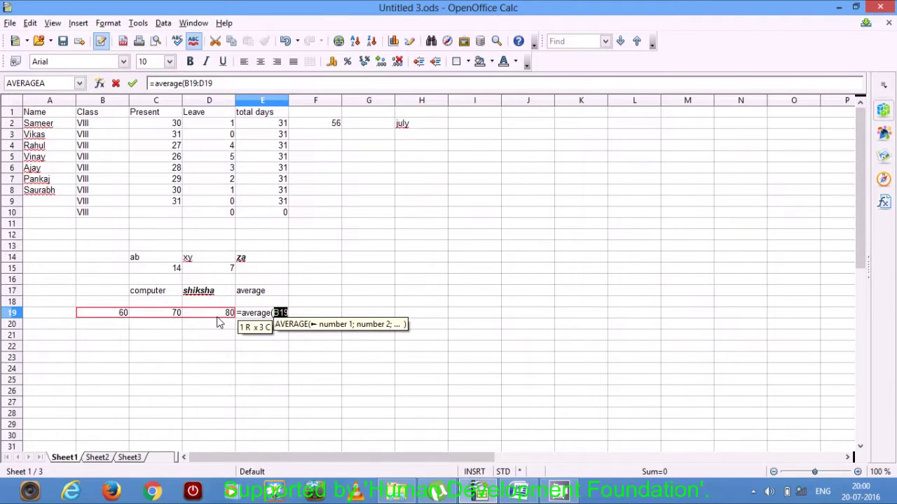
{"action": "type", "text": ")"}
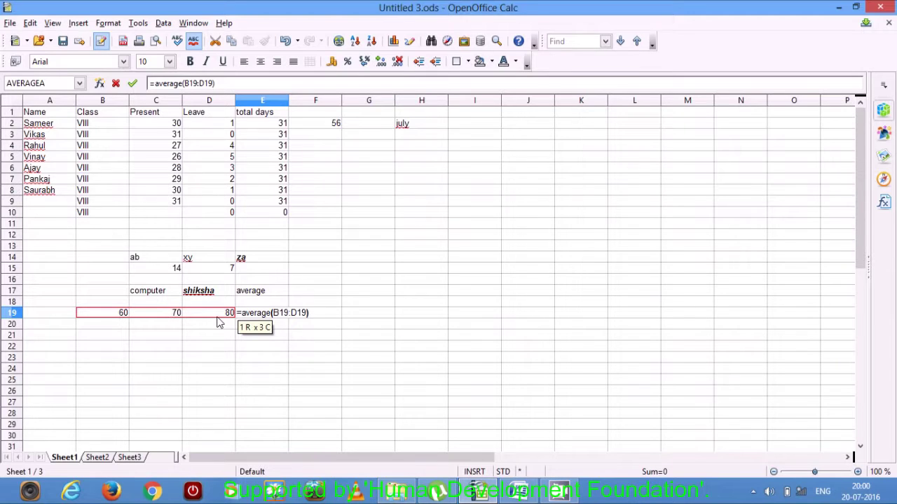
{"action": "key", "text": "Return"}
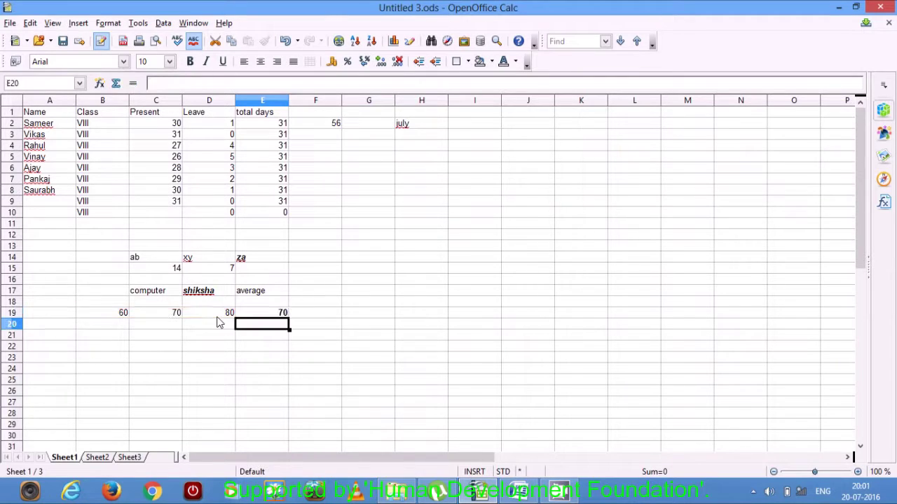
{"action": "left_click", "coordinate": [276, 316]}
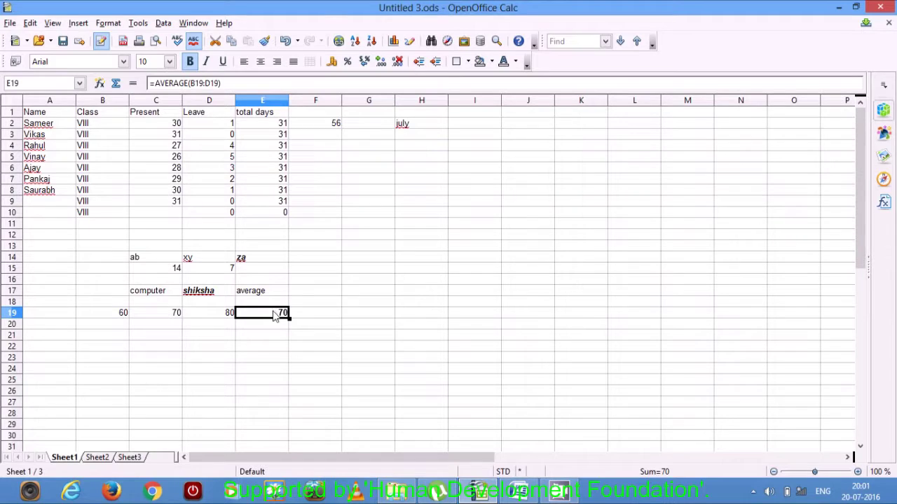
- Enter the heading averagea in cell F17, beside the average heading
{"action": "left_click", "coordinate": [317, 295]}
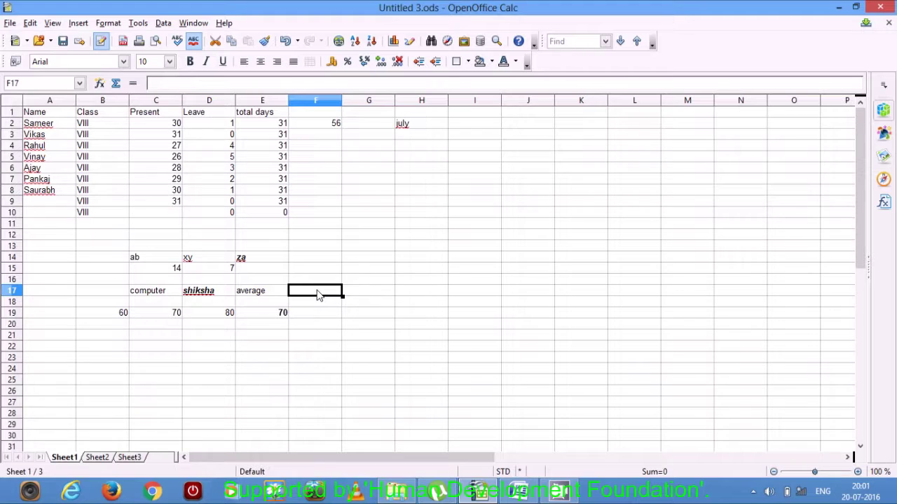
{"action": "type", "text": "ave"}
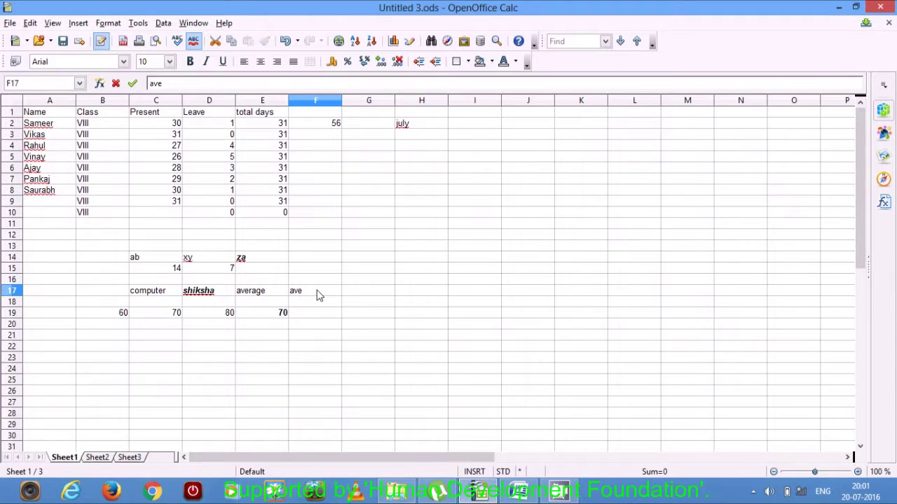
{"action": "type", "text": "ragea"}
{"action": "left_click", "coordinate": [315, 313]}
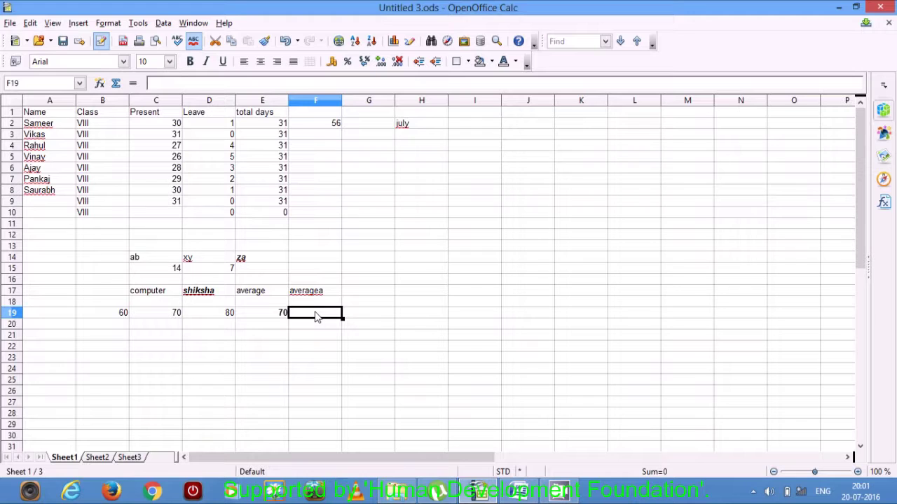
- Enter the letter a in cell B21 and the number 50 in both C21 and D21
{"action": "left_click", "coordinate": [119, 339]}
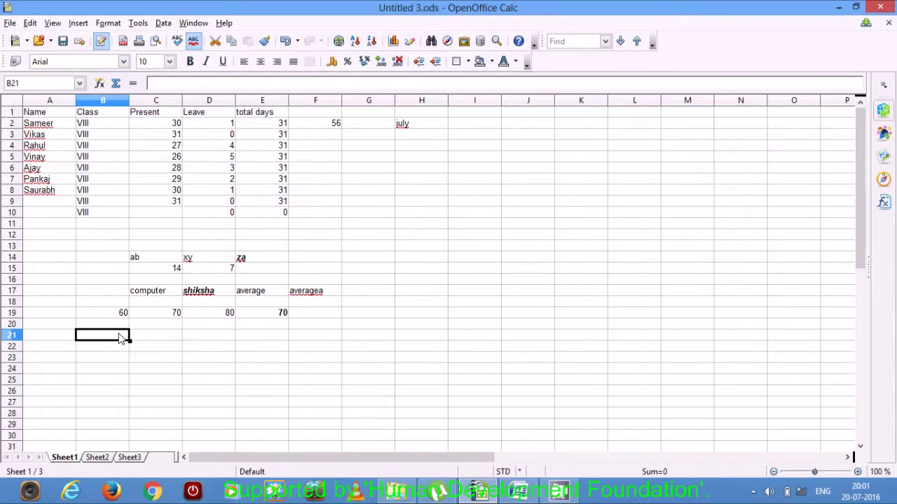
{"action": "type", "text": "a"}
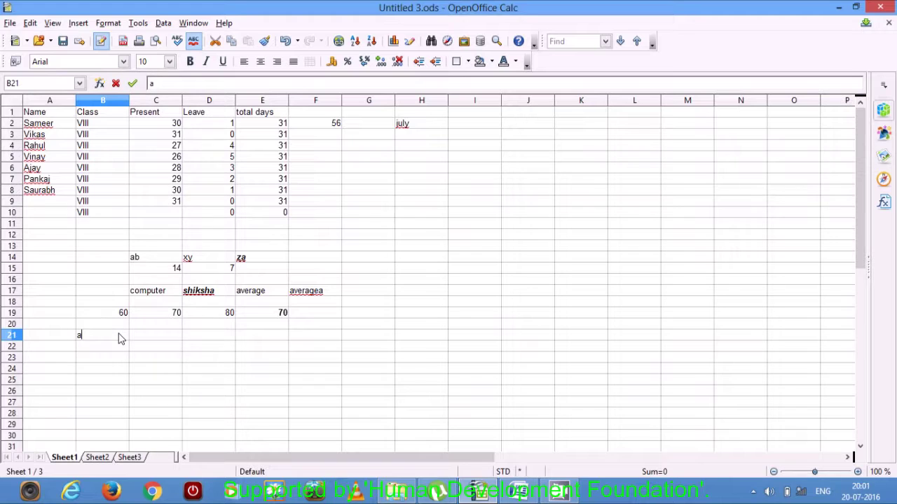
{"action": "left_click", "coordinate": [157, 342]}
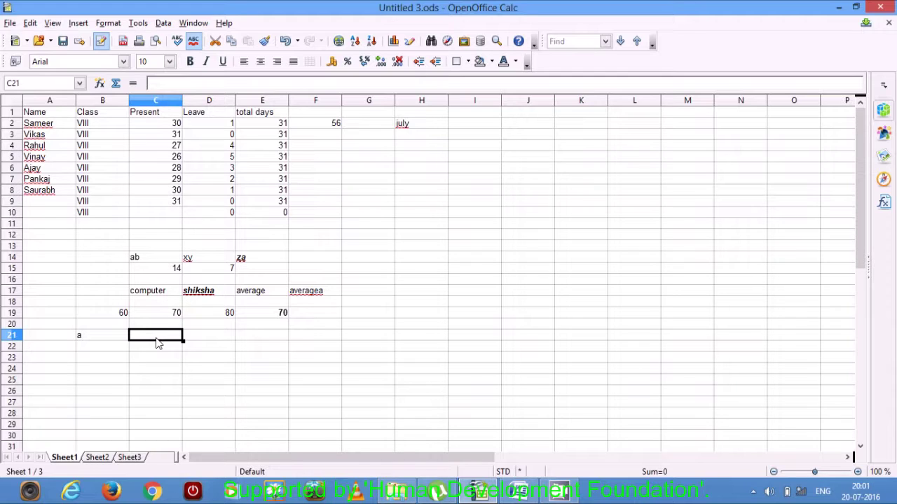
{"action": "type", "text": "50"}
{"action": "left_click", "coordinate": [200, 341]}
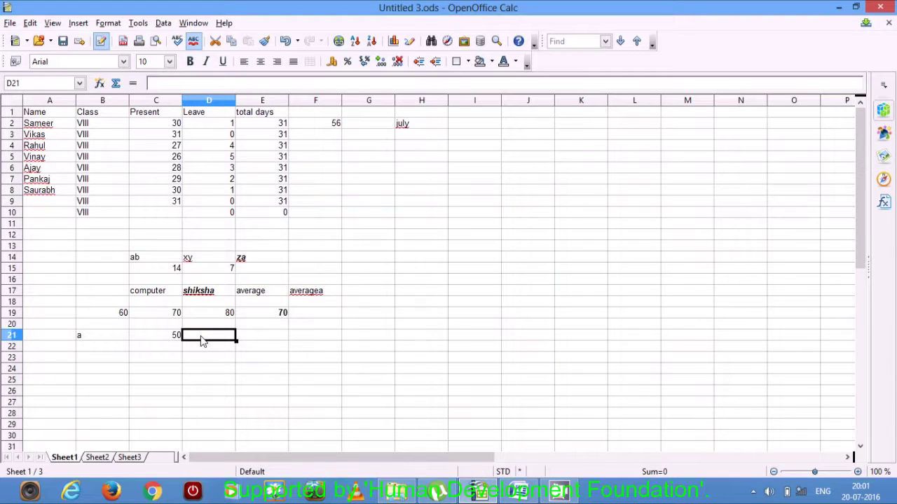
{"action": "type", "text": "50"}
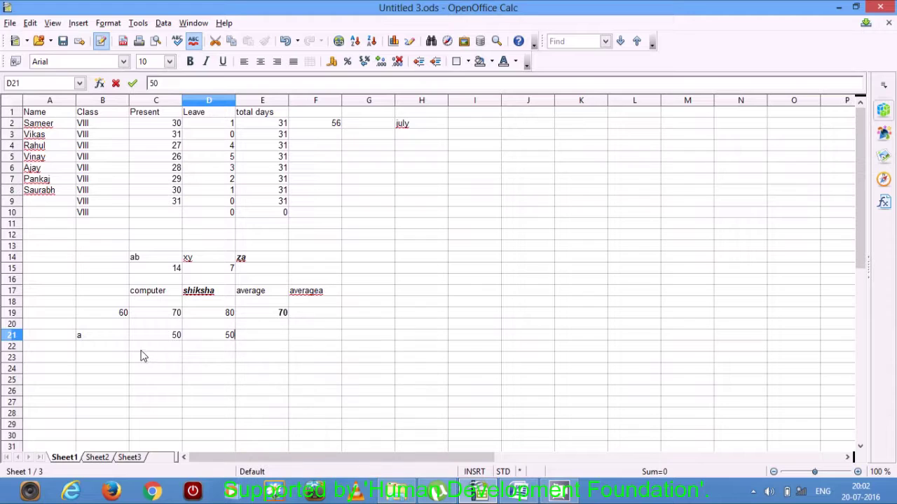
- Enter the letter b in cell B22 and the number 100 in cell C22
{"action": "left_click", "coordinate": [106, 350]}
{"action": "type", "text": "b"}
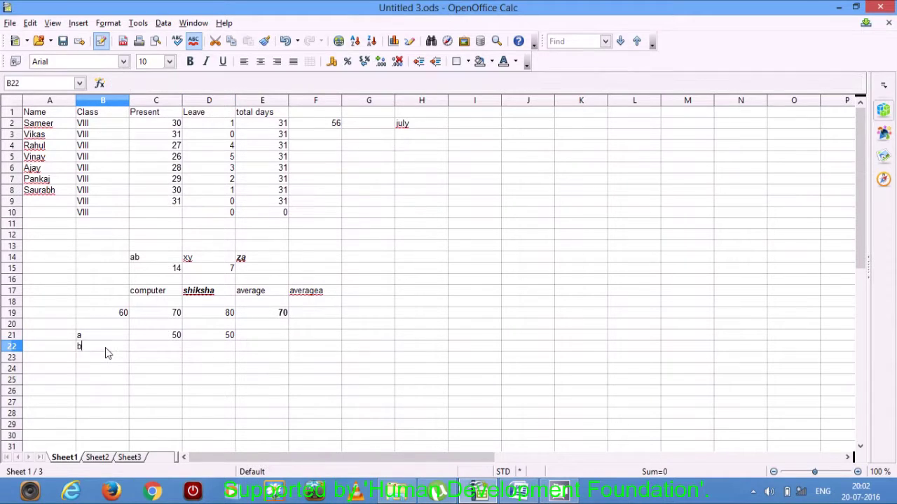
{"action": "left_click", "coordinate": [156, 350]}
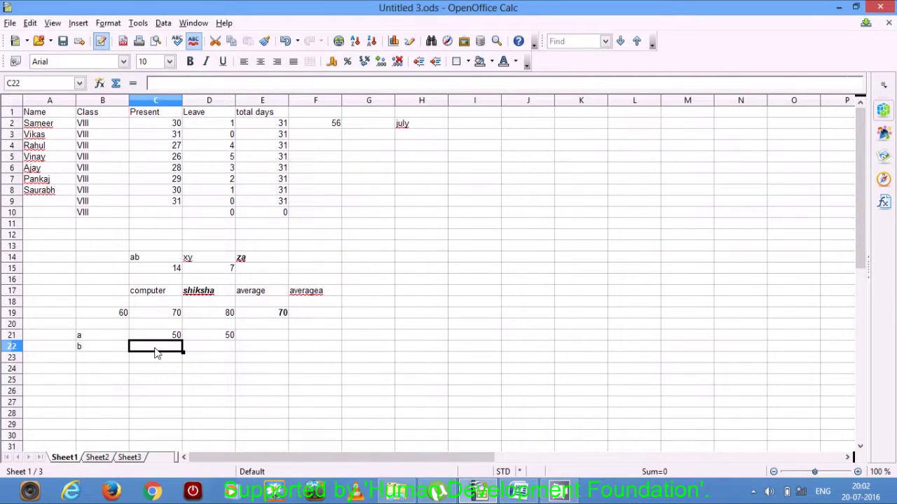
{"action": "type", "text": "100"}
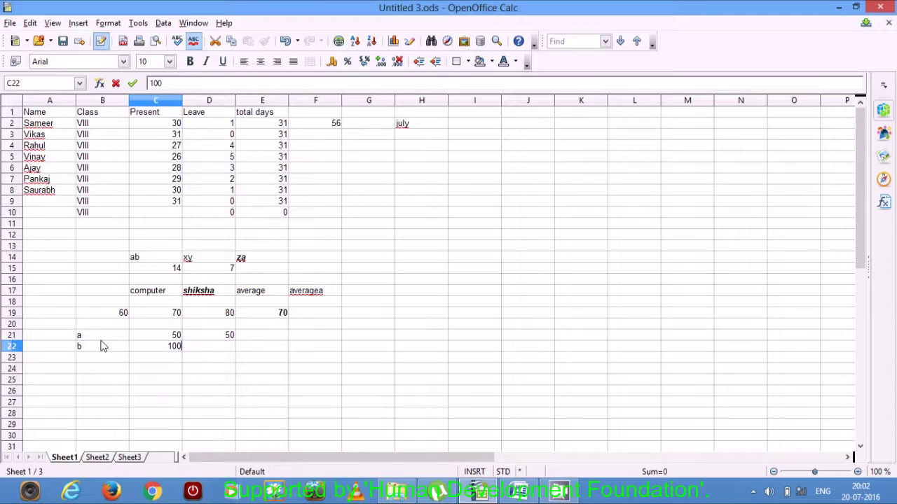
{"action": "left_click", "coordinate": [136, 380]}
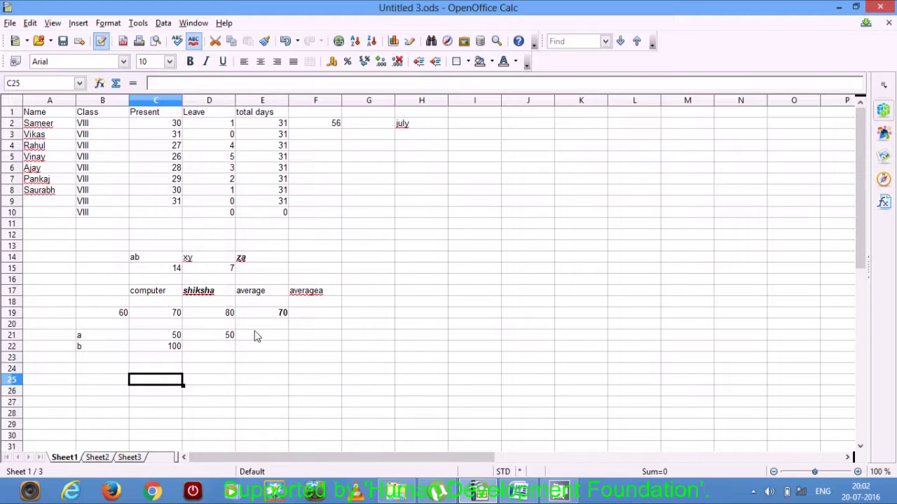
- Enter the formula =averagea(B21:D21) in cell F21 to average that row with its text entry included
{"action": "left_click", "coordinate": [304, 339]}
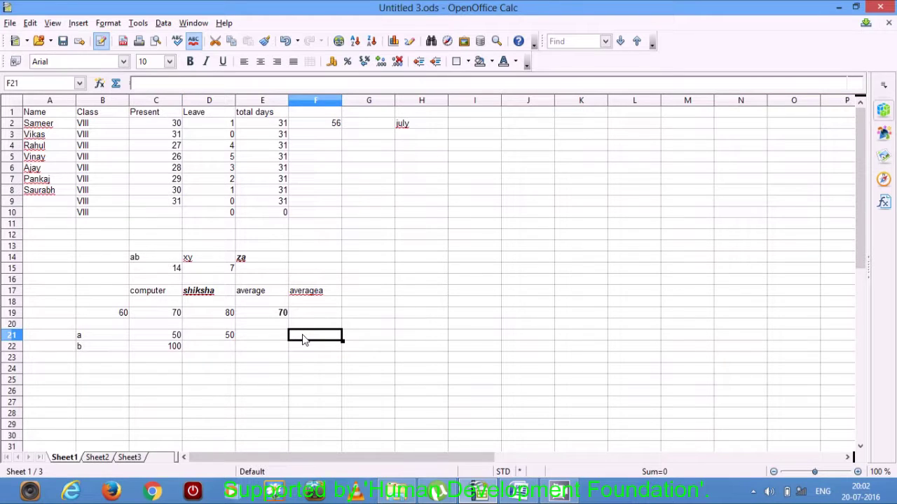
{"action": "type", "text": "="}
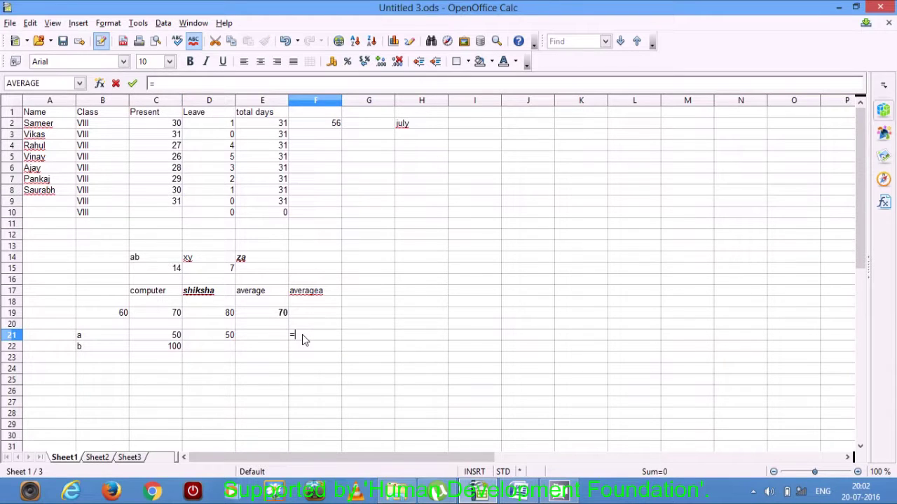
{"action": "type", "text": "average"}
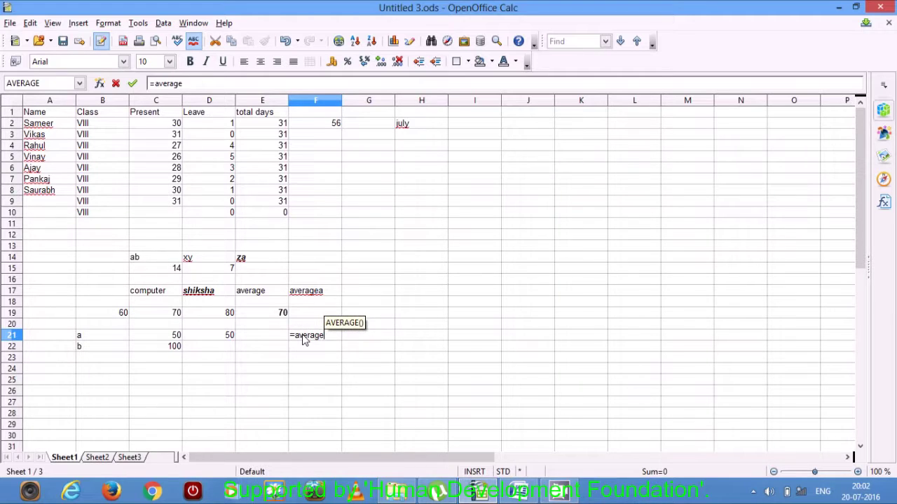
{"action": "type", "text": "a"}
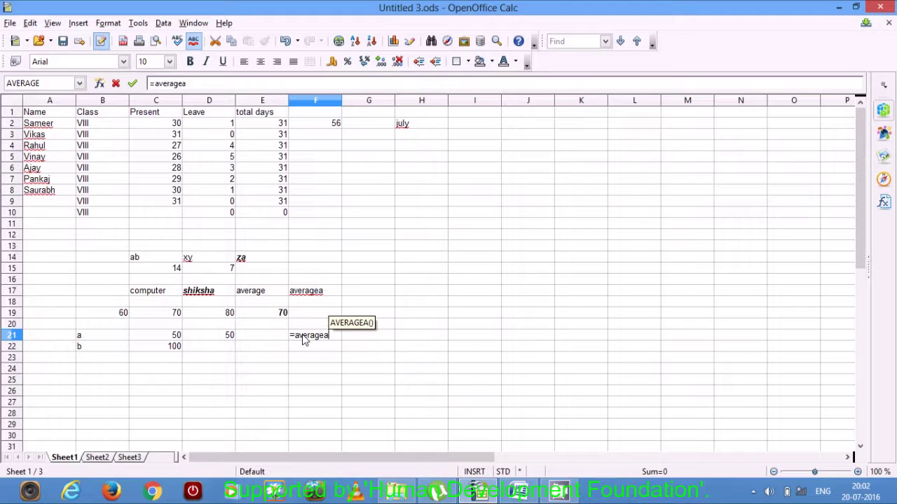
{"action": "type", "text": "("}
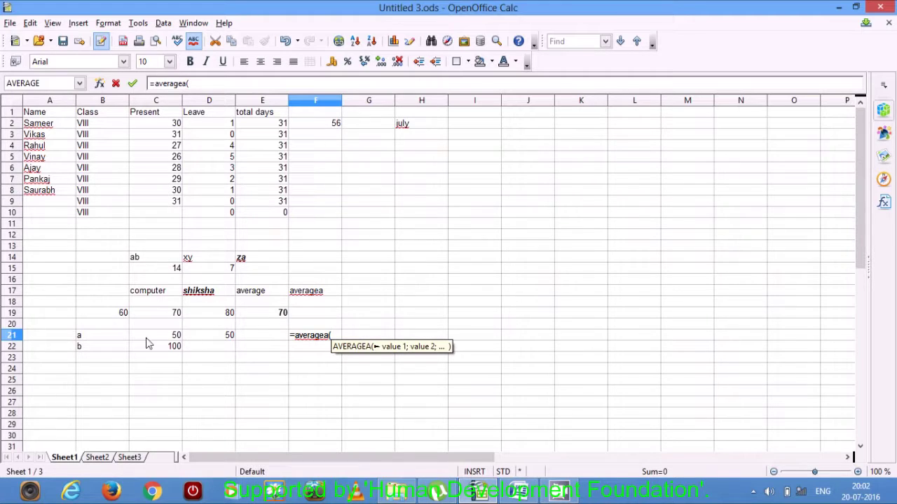
{"action": "left_click_drag", "start_coordinate": [84, 338], "coordinate": [223, 339]}
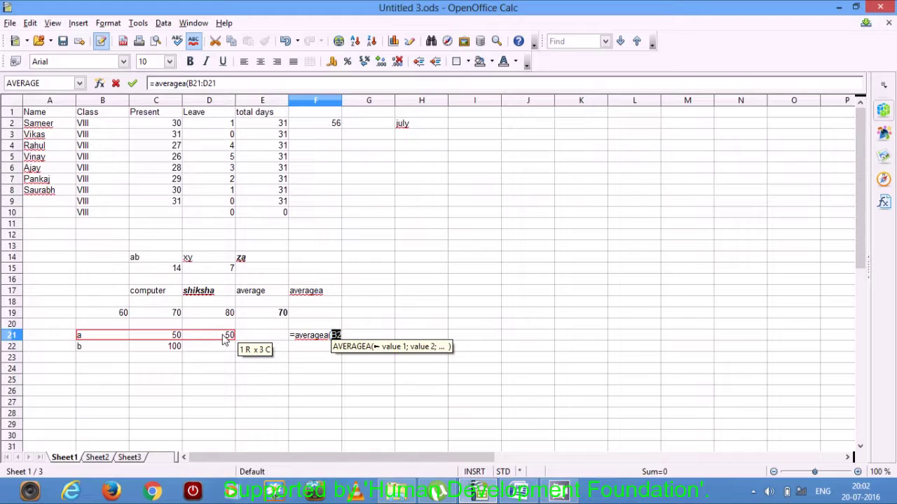
{"action": "type", "text": ")"}
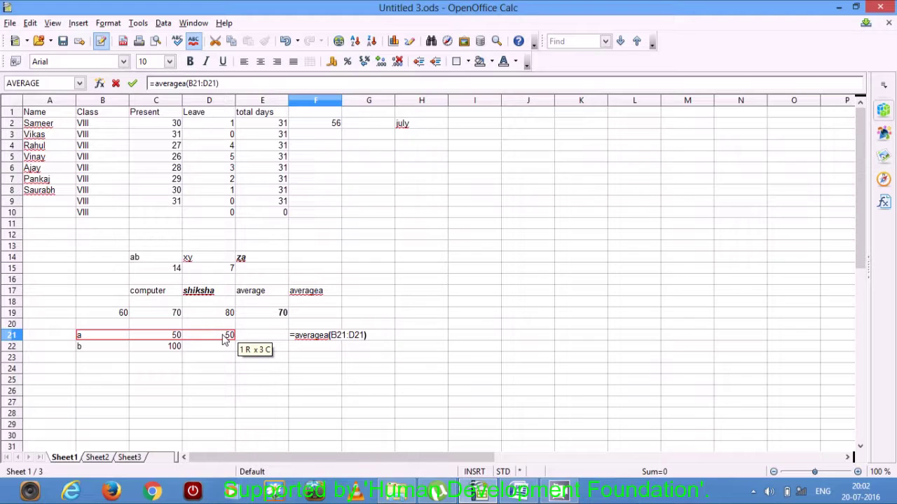
{"action": "key", "text": "Return"}
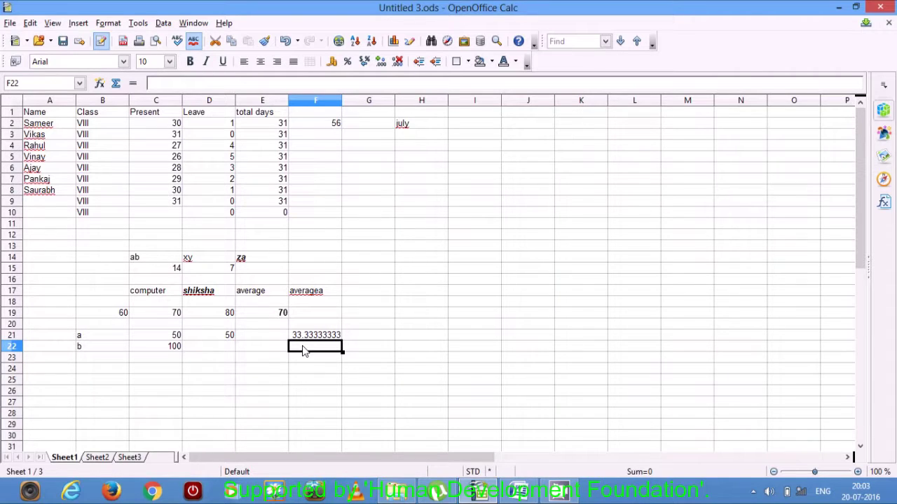
- Enter the formula =averagea(B22:C22) in cell F22 for the row holding b and 100
{"action": "type", "text": "="}
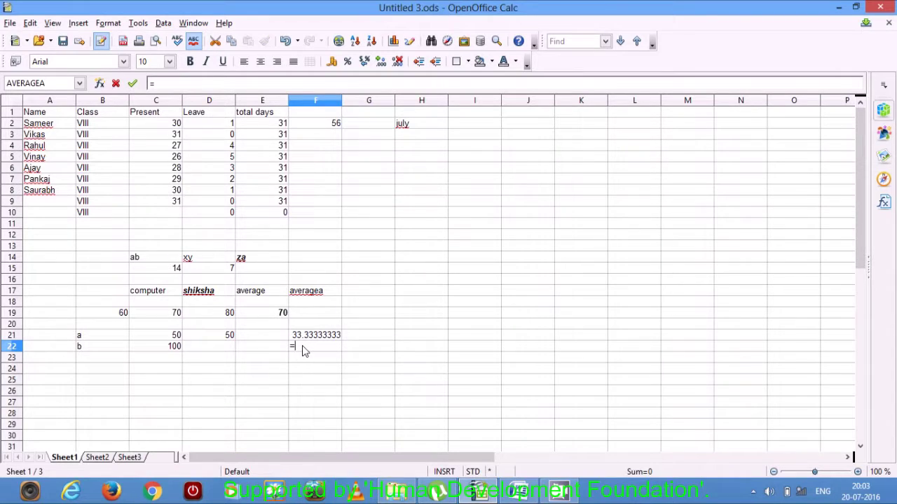
{"action": "type", "text": "av"}
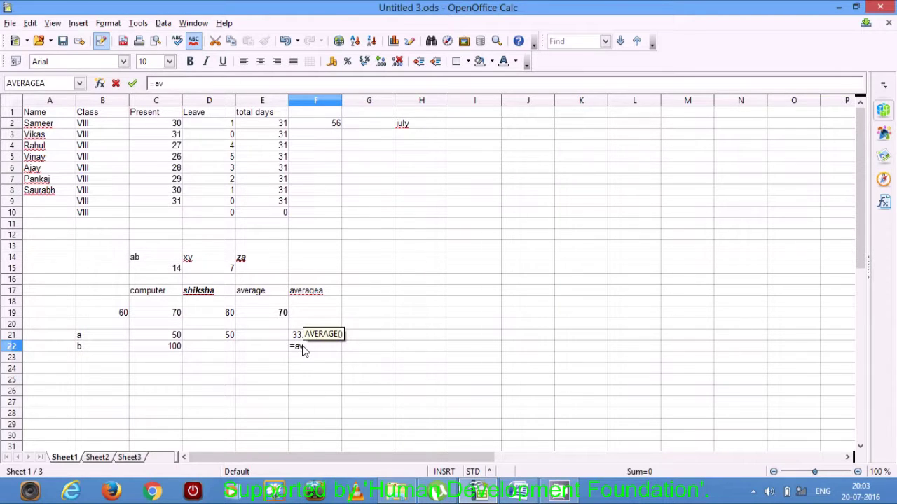
{"action": "type", "text": "erag"}
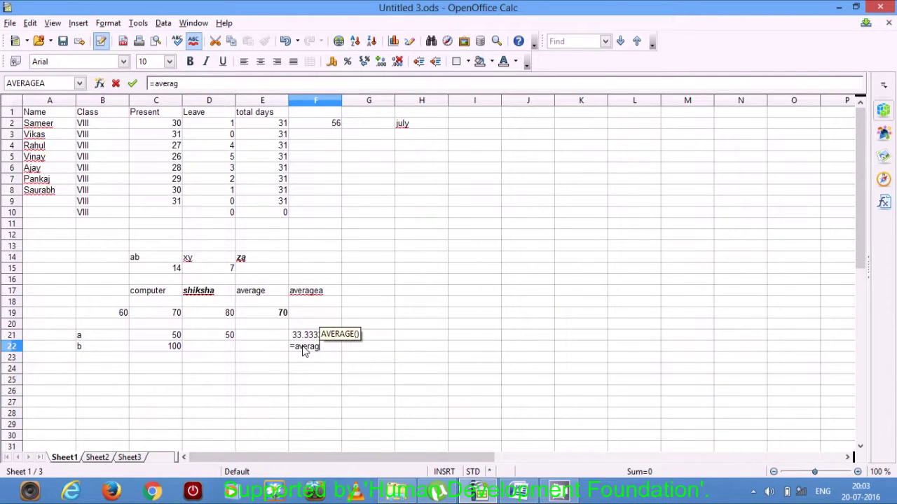
{"action": "type", "text": "ea"}
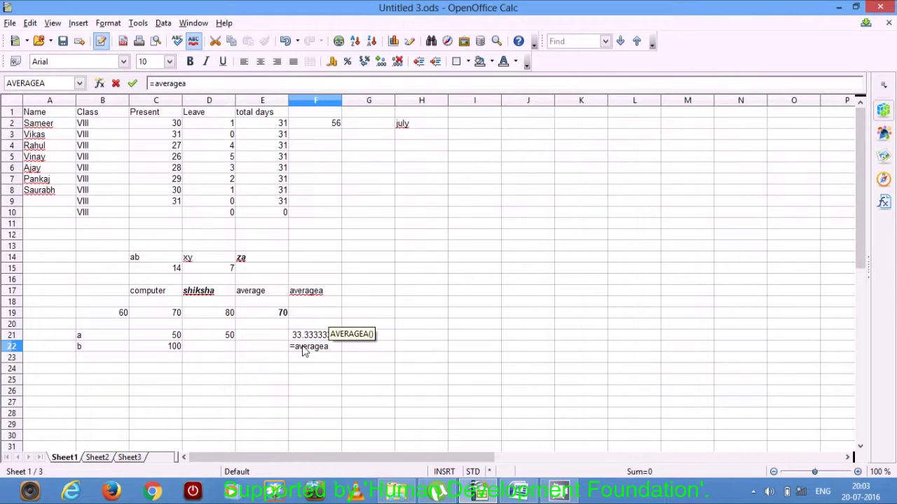
{"action": "type", "text": "("}
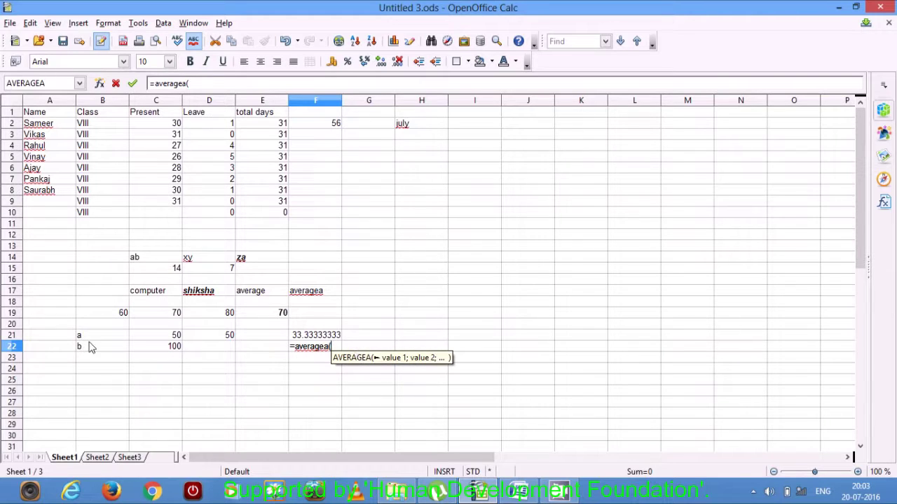
{"action": "left_click_drag", "start_coordinate": [84, 347], "coordinate": [160, 352]}
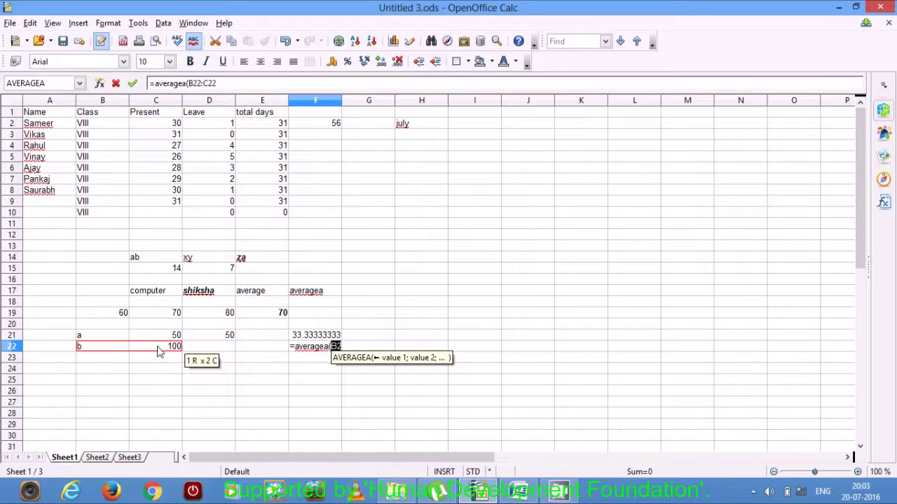
{"action": "type", "text": ")"}
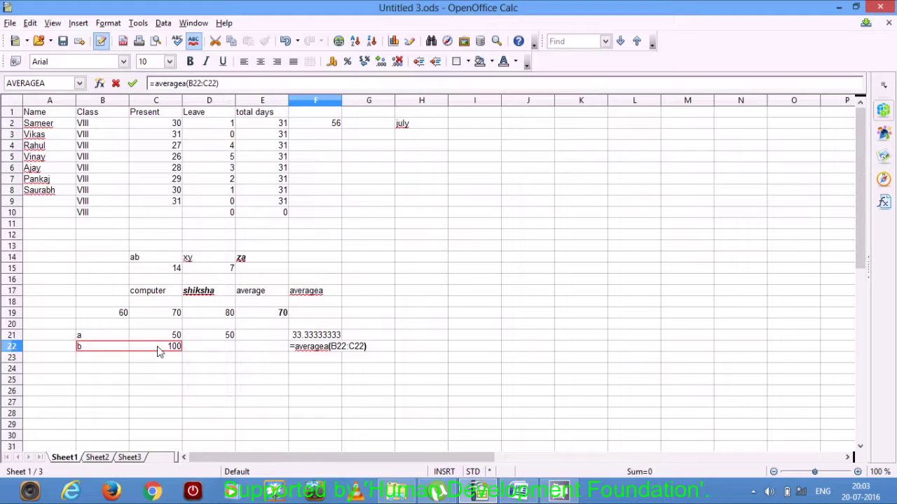
{"action": "key", "text": "Return"}
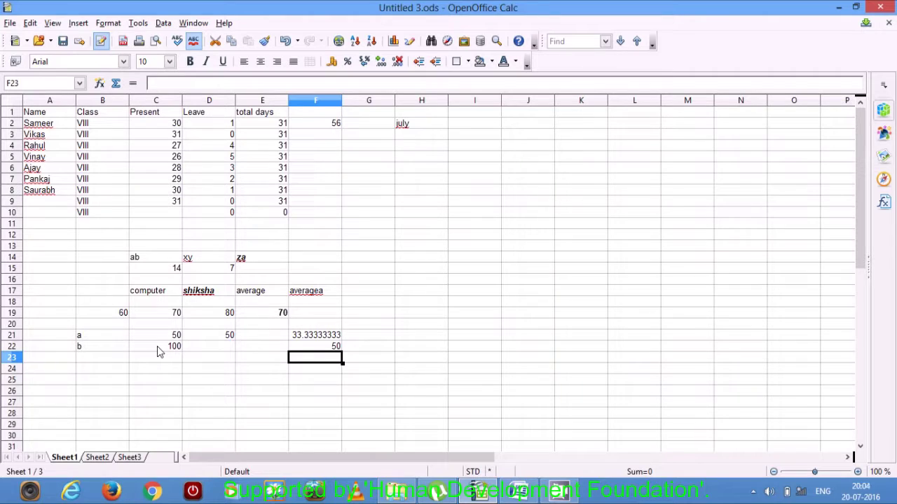
{"action": "left_click", "coordinate": [307, 348]}
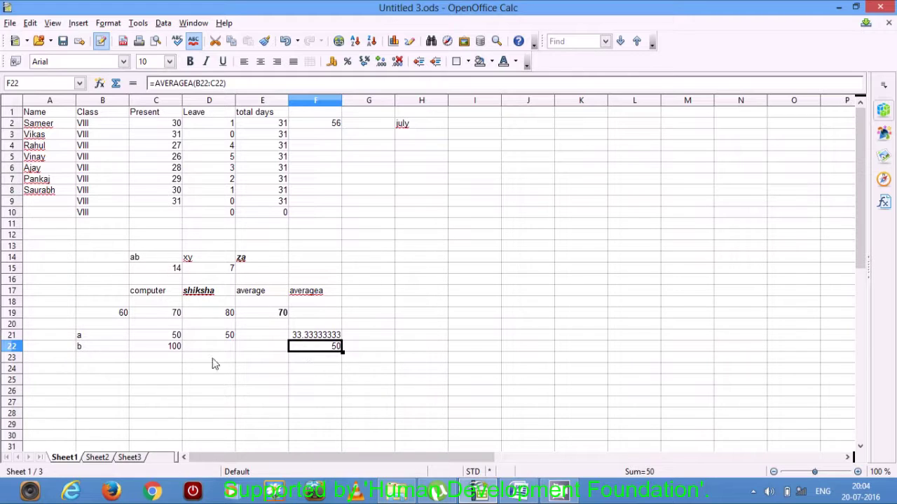
- Enter the letter a in cell B23 and the letter b in cell C23
{"action": "left_click", "coordinate": [103, 358]}
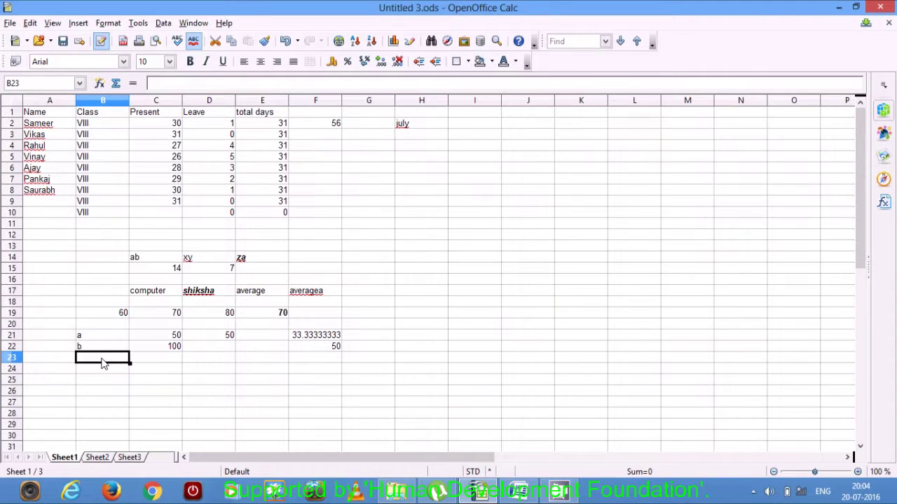
{"action": "type", "text": "a"}
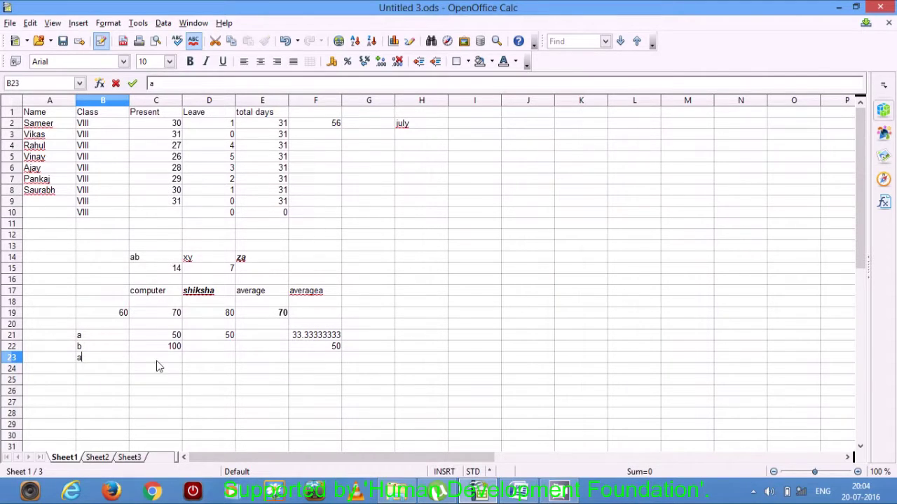
{"action": "left_click", "coordinate": [158, 363]}
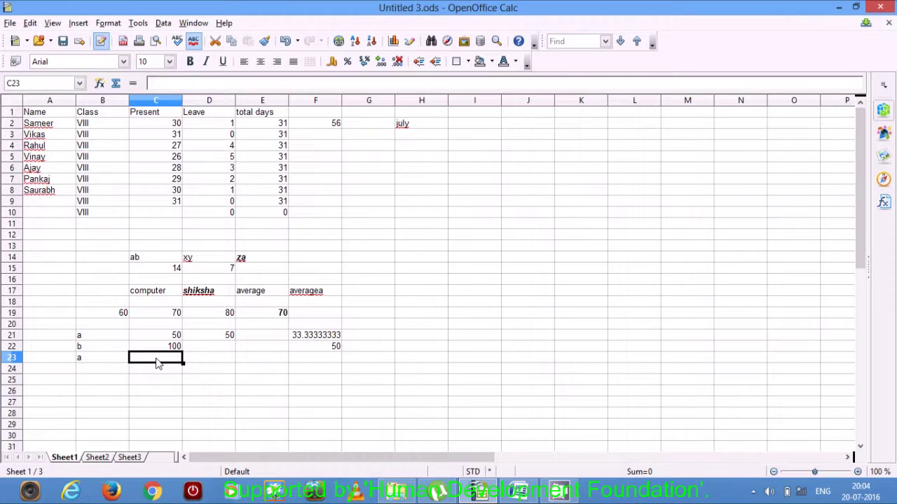
{"action": "type", "text": "b"}
- Enter the formula =averagea(B23:C23) in cell F23 for the row holding only letters
{"action": "left_click", "coordinate": [304, 365]}
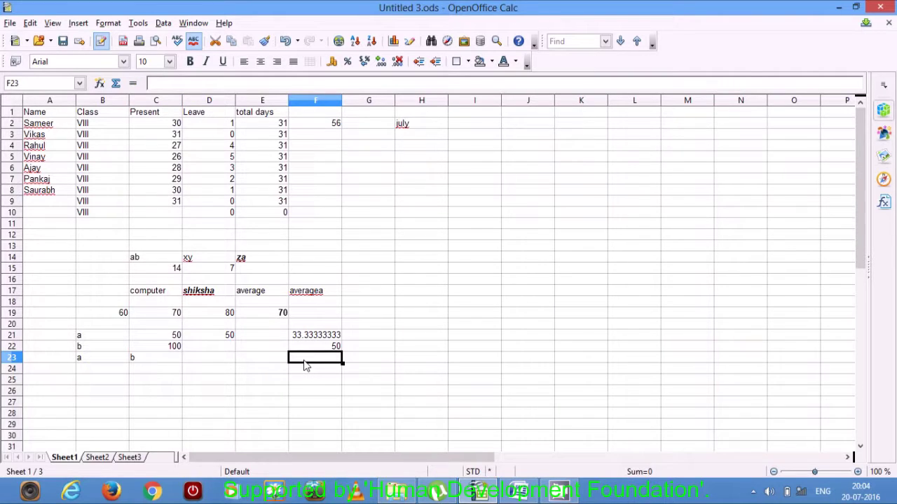
{"action": "type", "text": "=avera"}
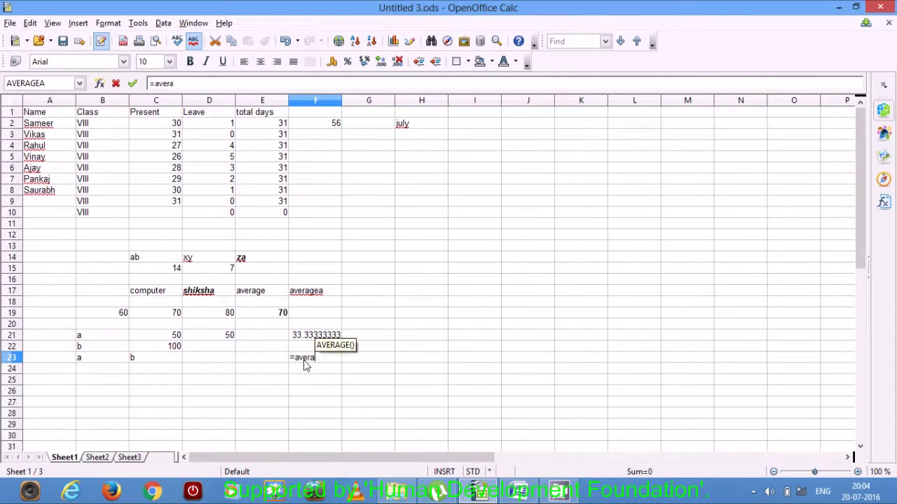
{"action": "type", "text": "gea"}
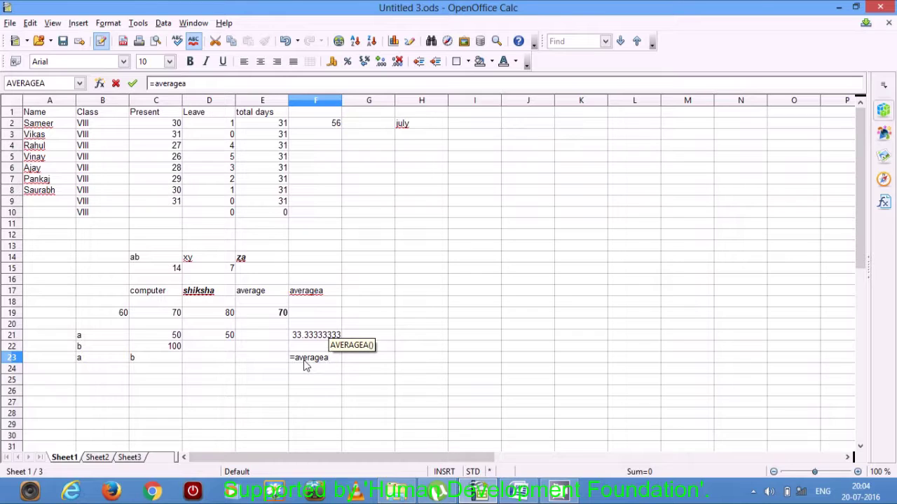
{"action": "type", "text": "("}
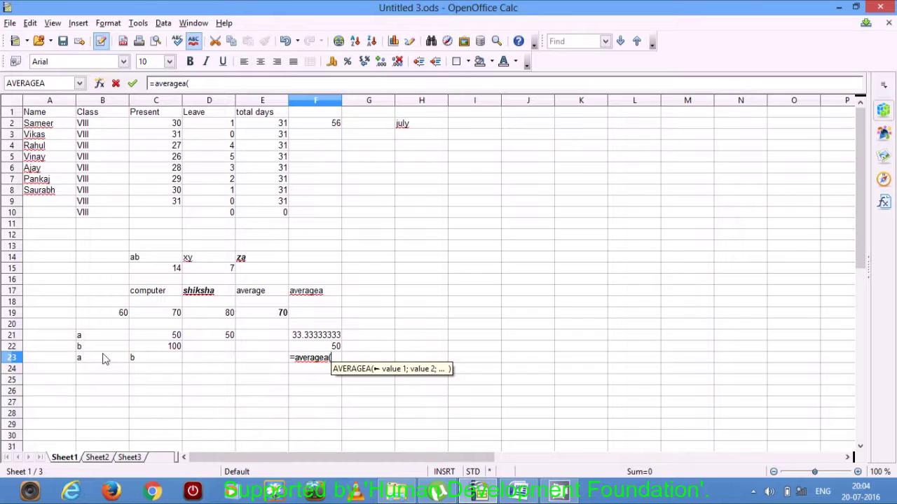
{"action": "left_click_drag", "start_coordinate": [86, 360], "coordinate": [147, 361]}
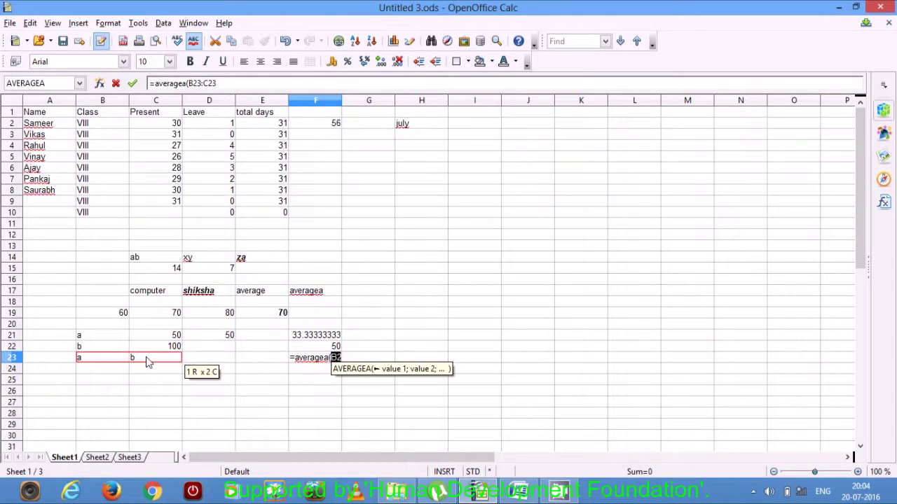
{"action": "type", "text": ")"}
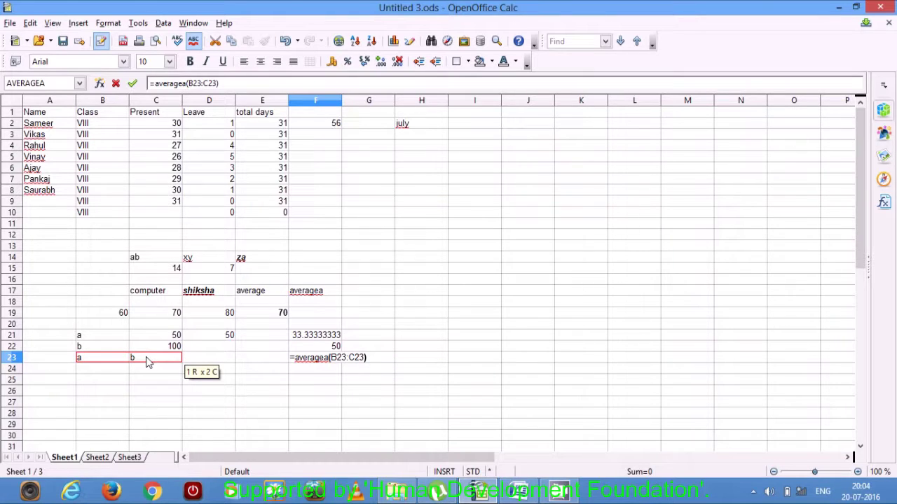
{"action": "key", "text": "Return"}
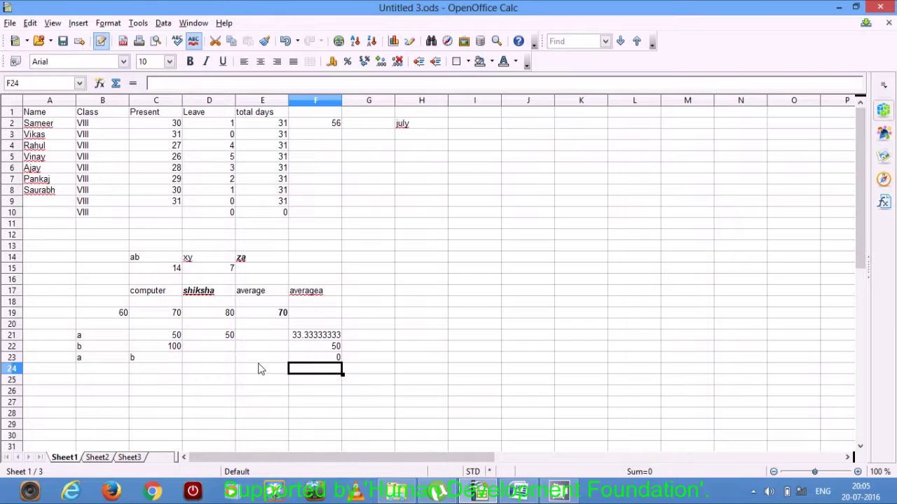
{"action": "left_click", "coordinate": [307, 359]}
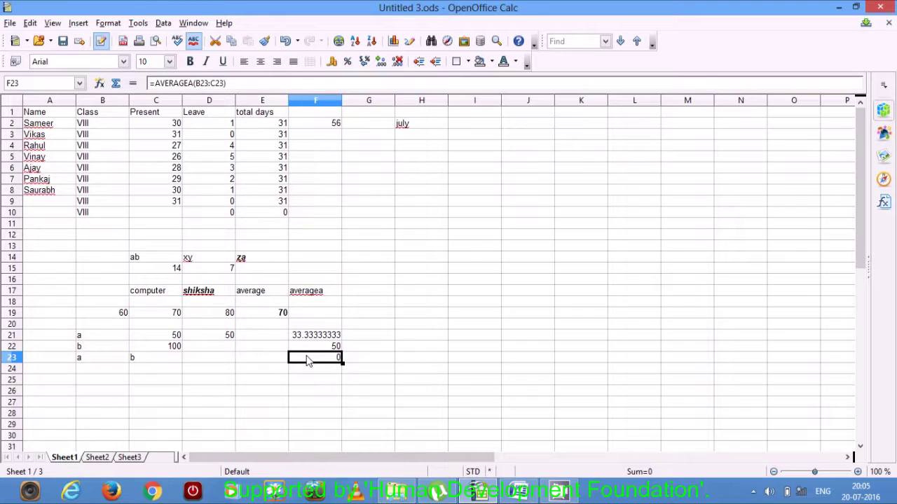